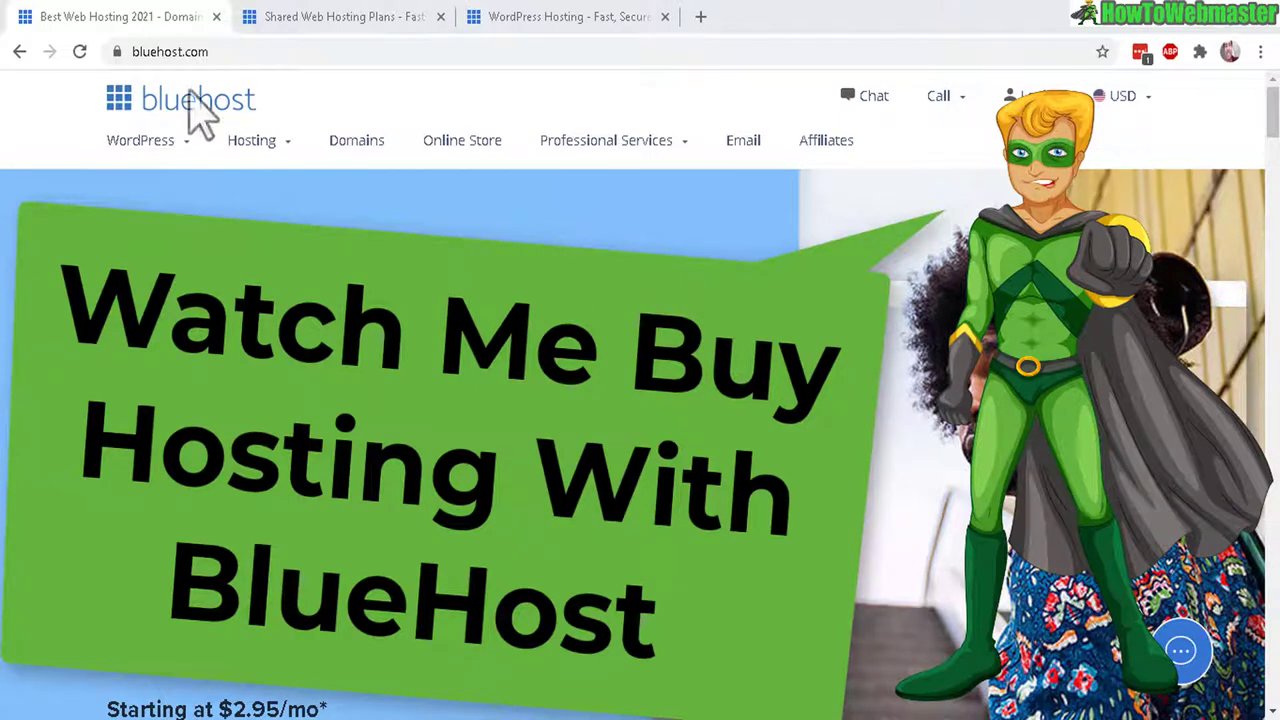
# Step: Review Bluehost's ratings on the WPBeginner, TechRadar and Tom's Guide pages, and view the fourth hosting review
pyautogui.moveTo(251, 140)
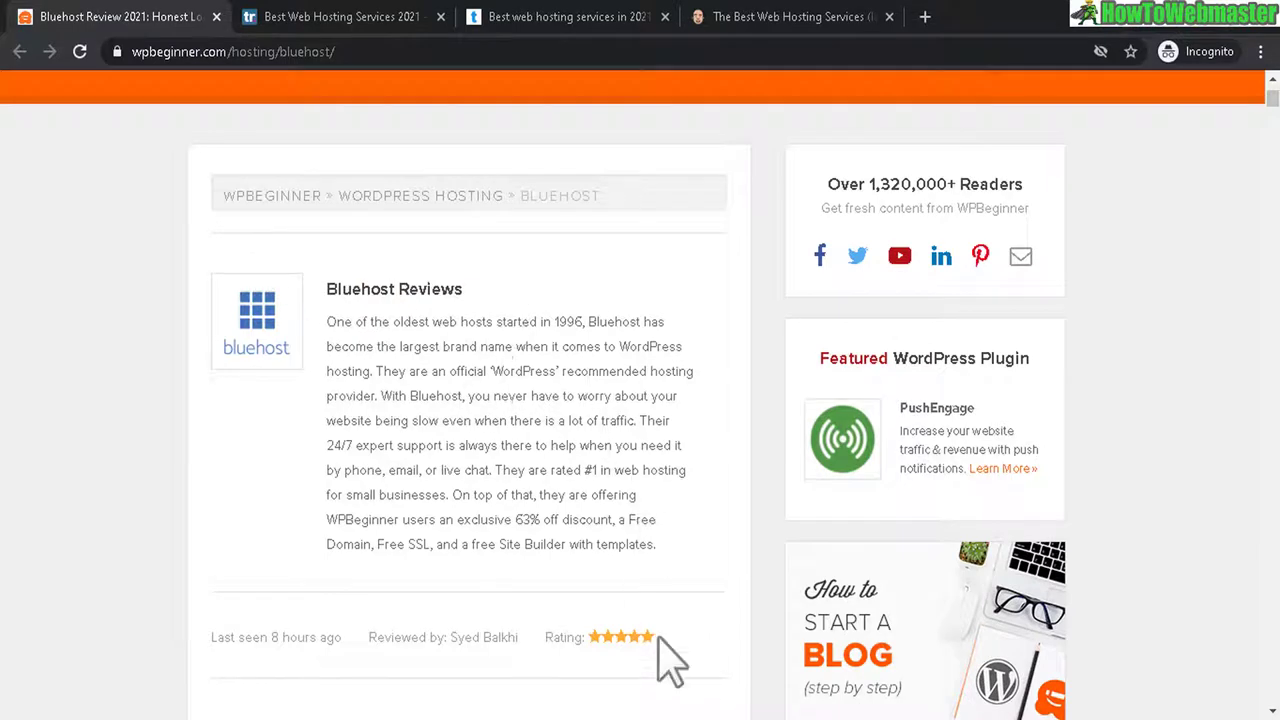
pyautogui.moveTo(657, 637); pyautogui.dragTo(583, 637)
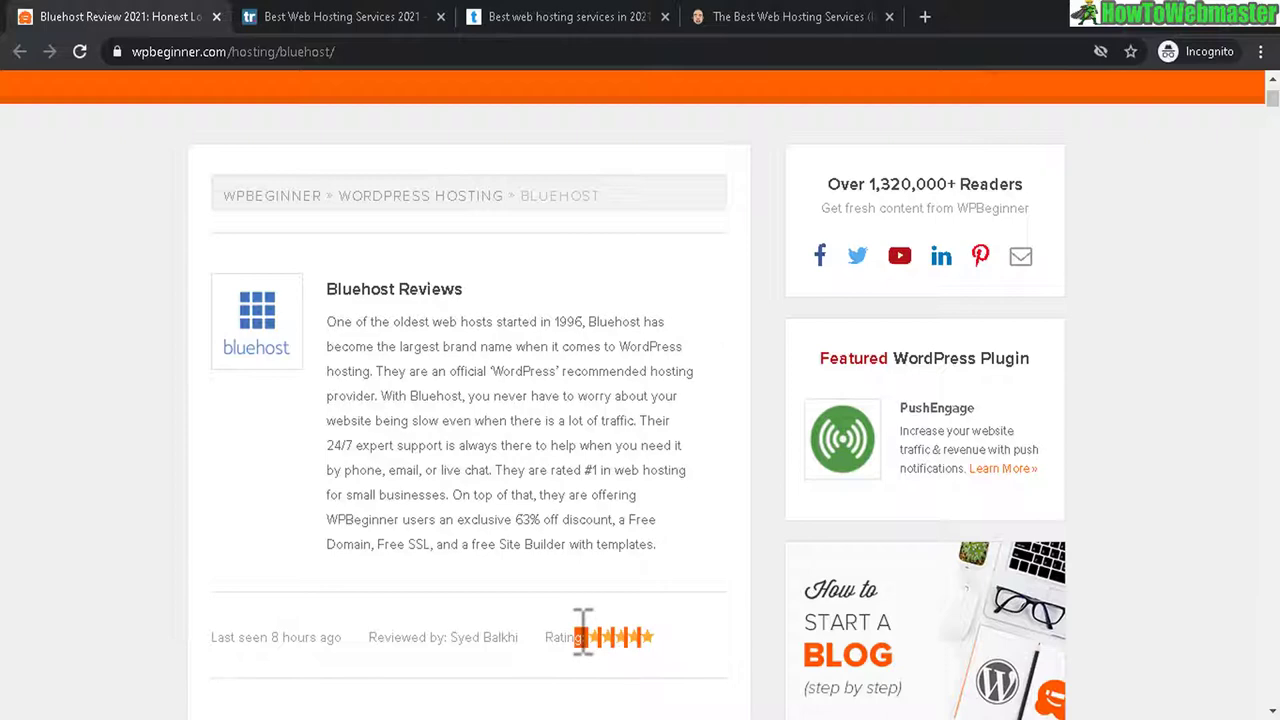
pyautogui.click(335, 30)
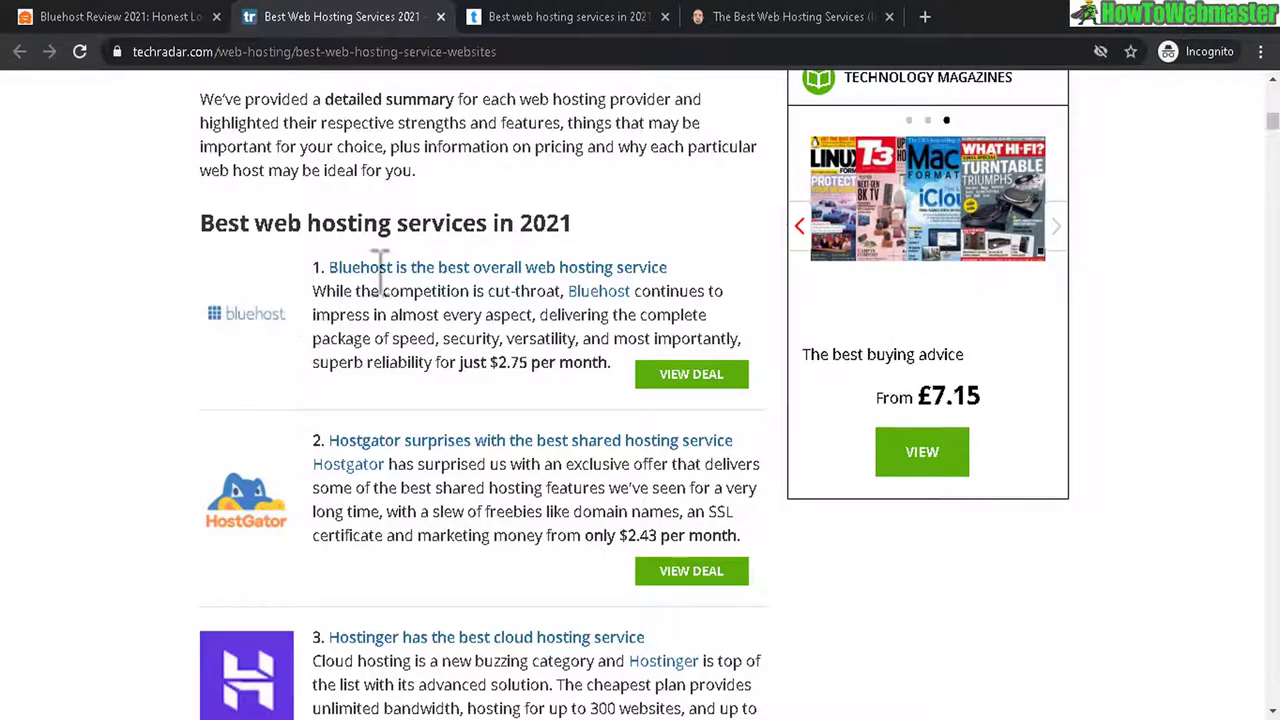
pyautogui.click(600, 16)
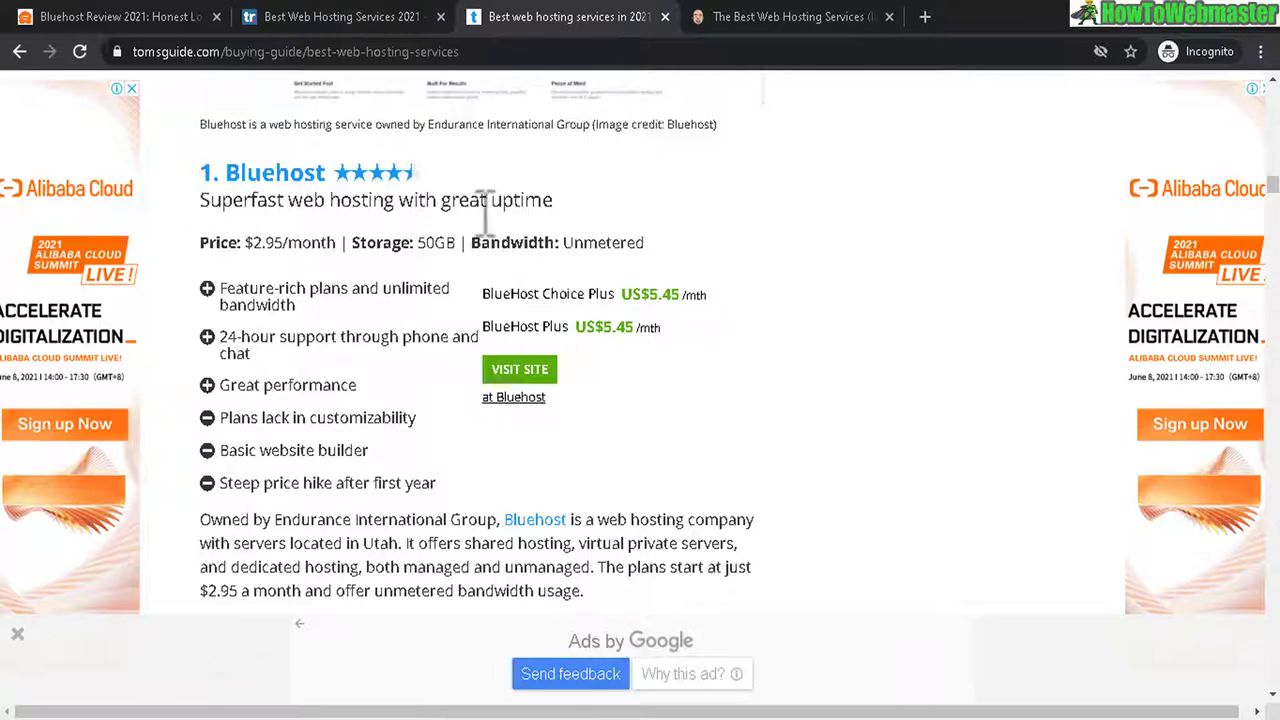
pyautogui.click(805, 18)
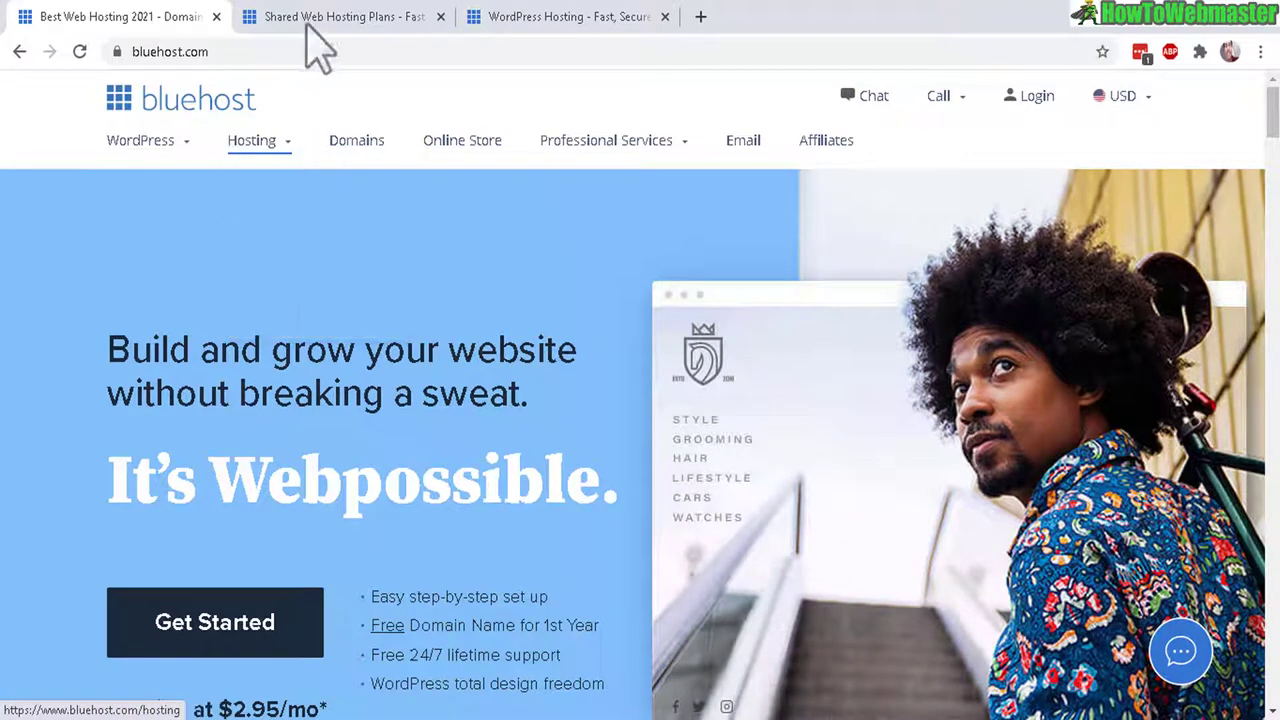
# Step: Compare the plans on Bluehost's shared hosting page with those on its WordPress hosting page
pyautogui.click(330, 17)
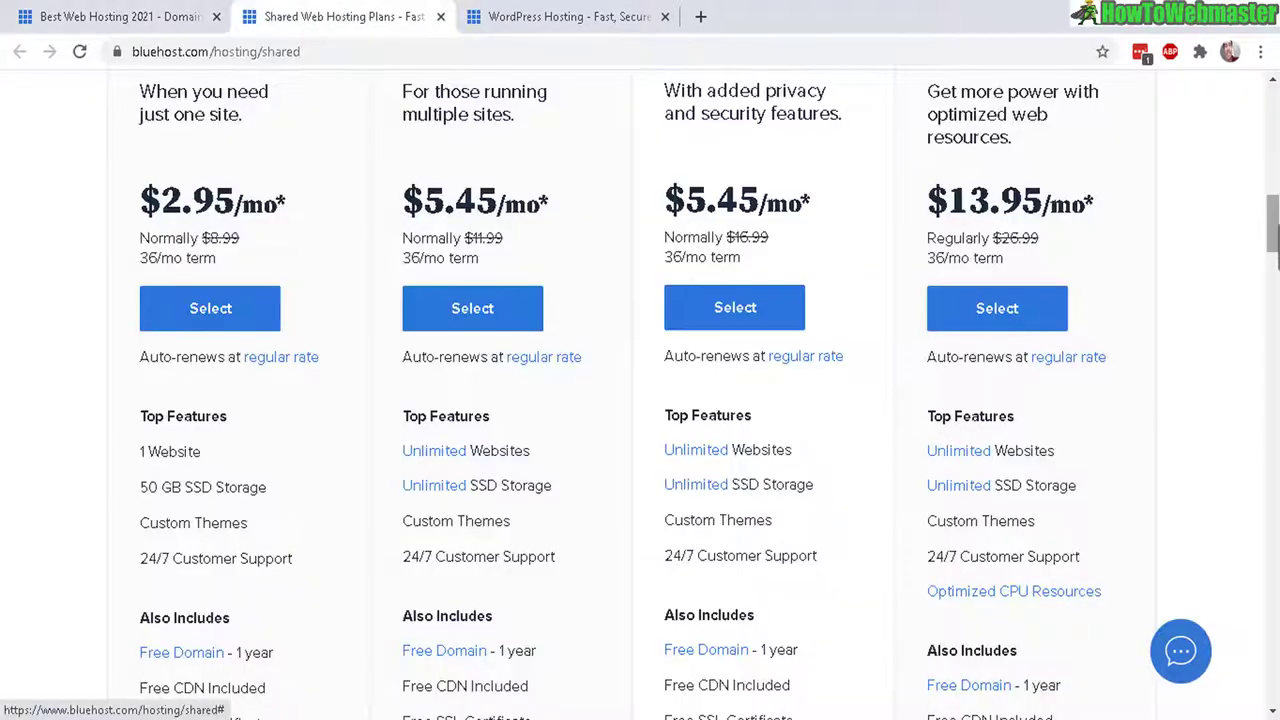
pyautogui.scroll(3, 395, 330)
pyautogui.scroll(-2, 395, 330)
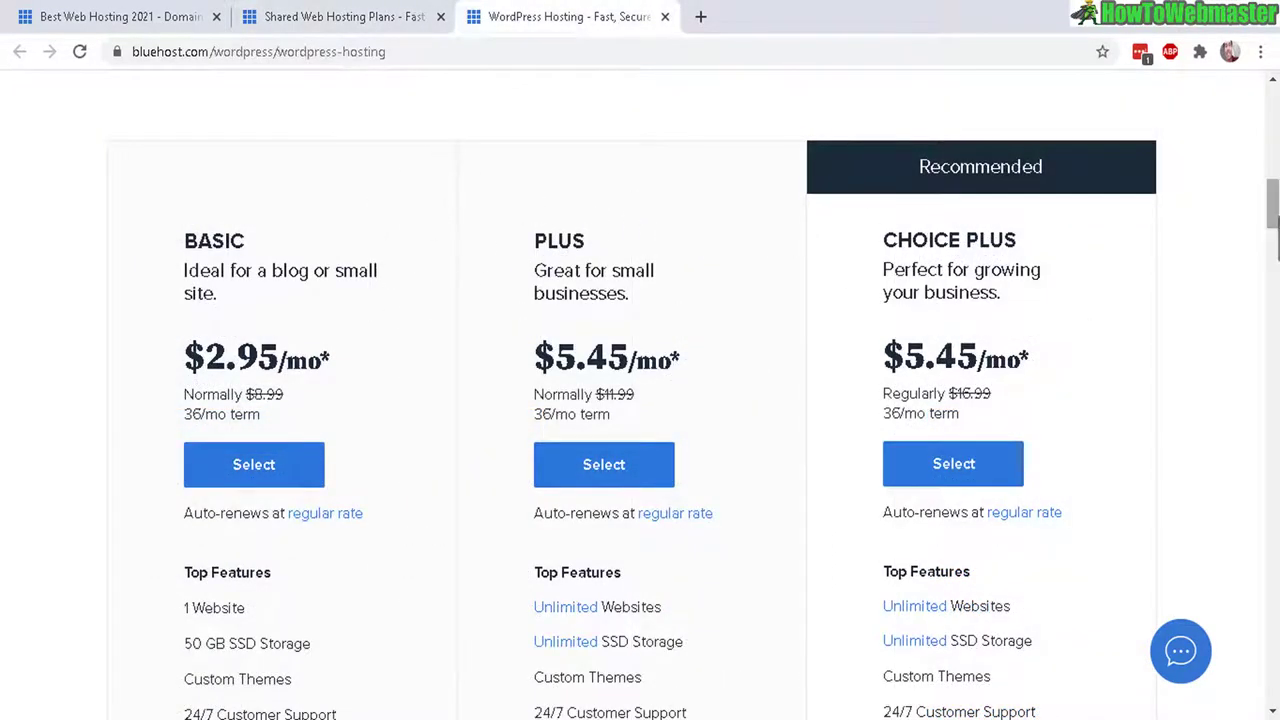
pyautogui.moveTo(1273, 220); pyautogui.dragTo(1275, 255)
pyautogui.click(357, 16)
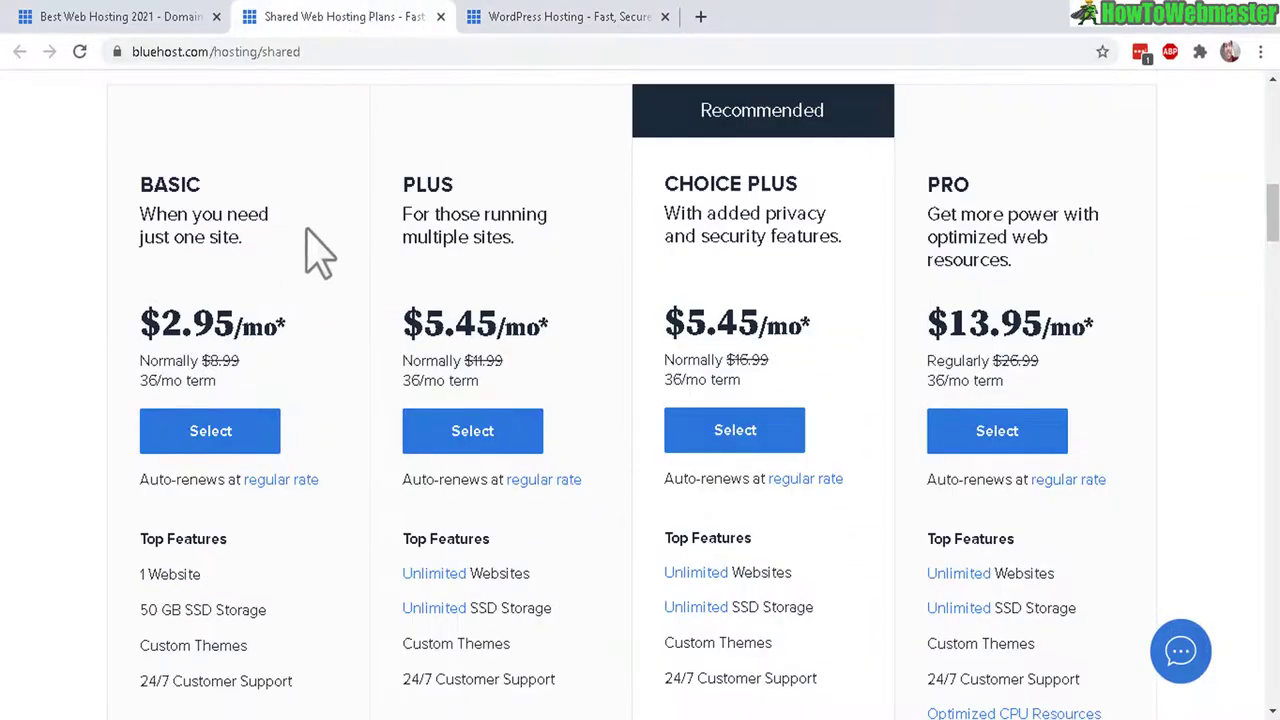
pyautogui.click(568, 16)
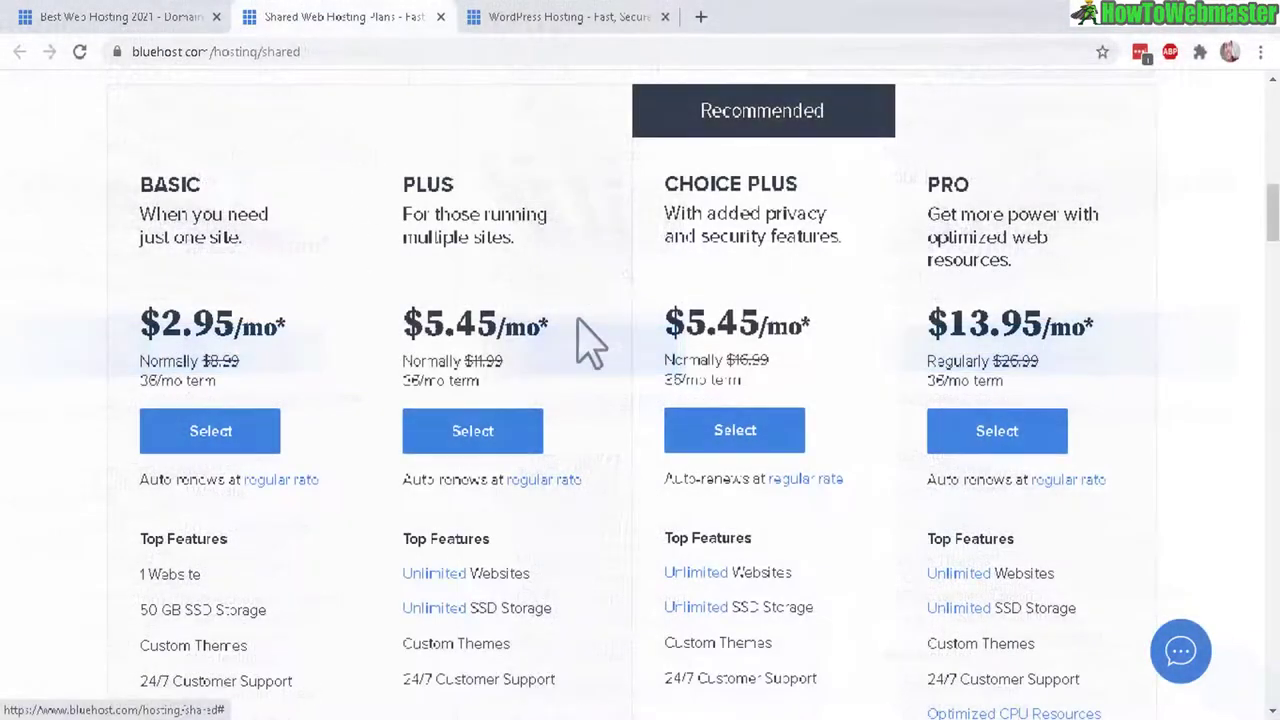
# Step: Examine the Basic shared plan's promotional monthly price, contract term and normal price
pyautogui.moveTo(242, 322); pyautogui.dragTo(157, 300)
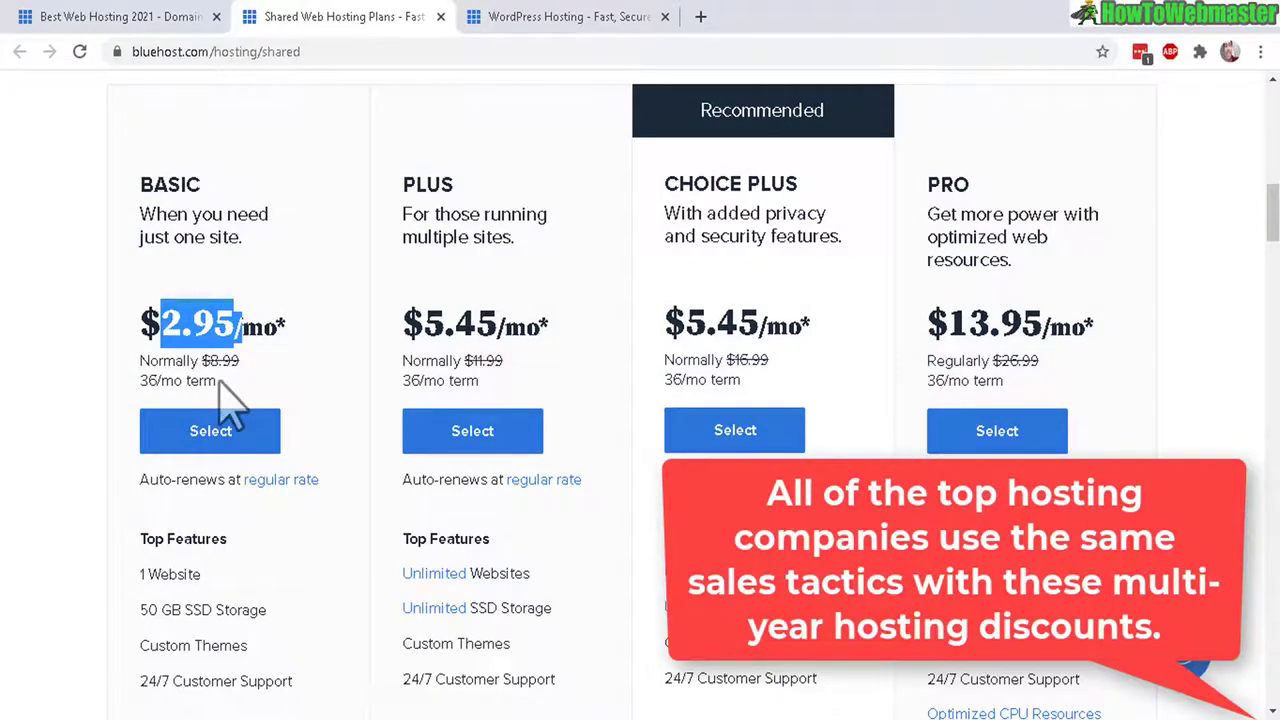
pyautogui.moveTo(218, 383); pyautogui.dragTo(140, 400)
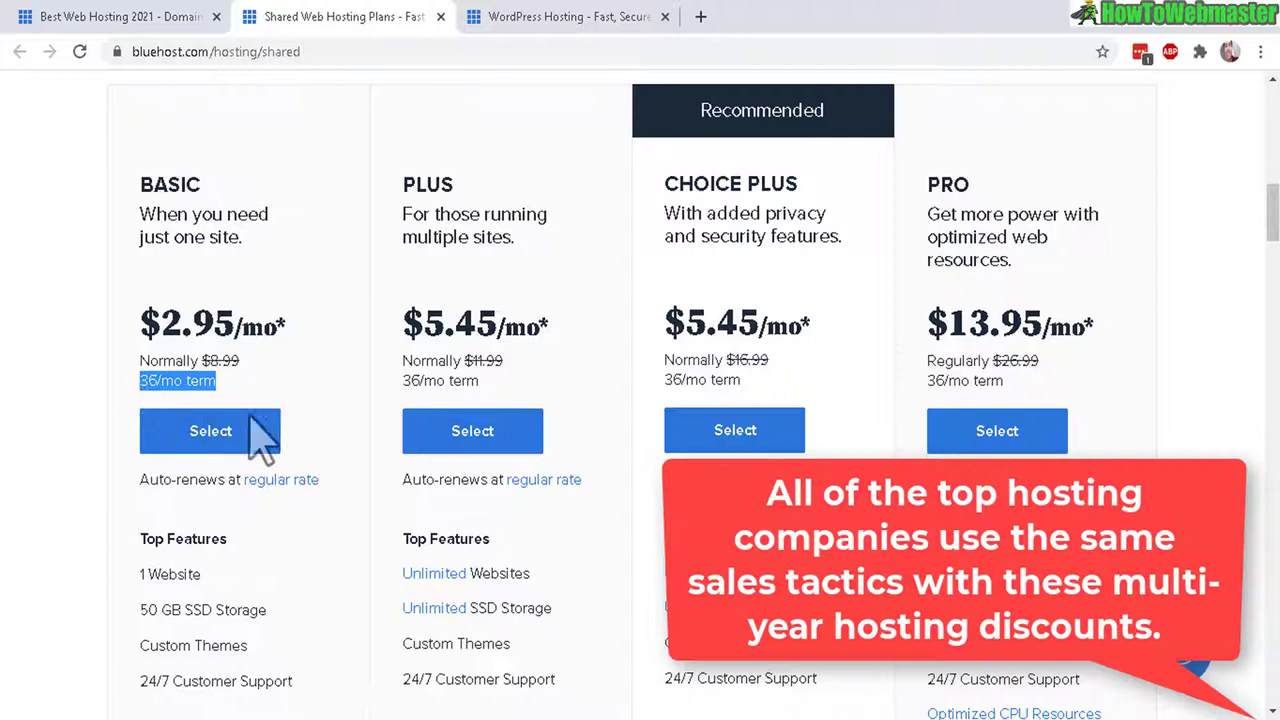
pyautogui.moveTo(160, 325); pyautogui.dragTo(288, 340)
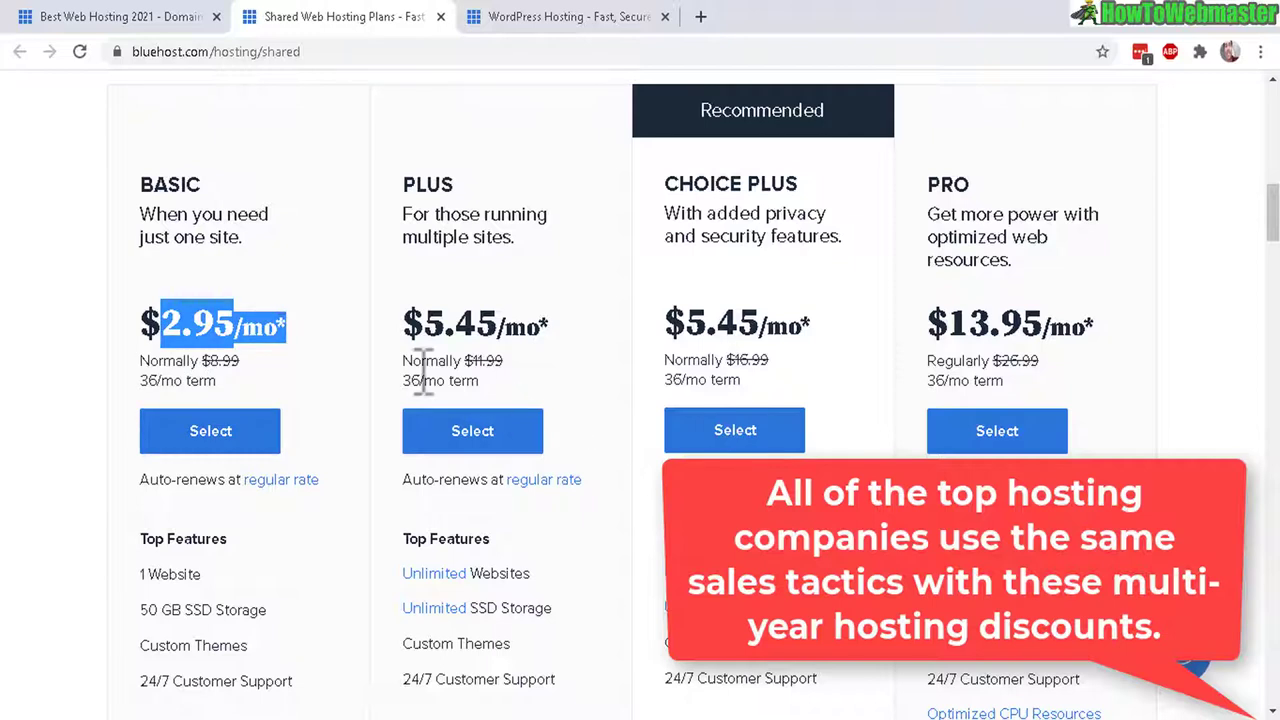
pyautogui.moveTo(202, 360); pyautogui.dragTo(246, 370)
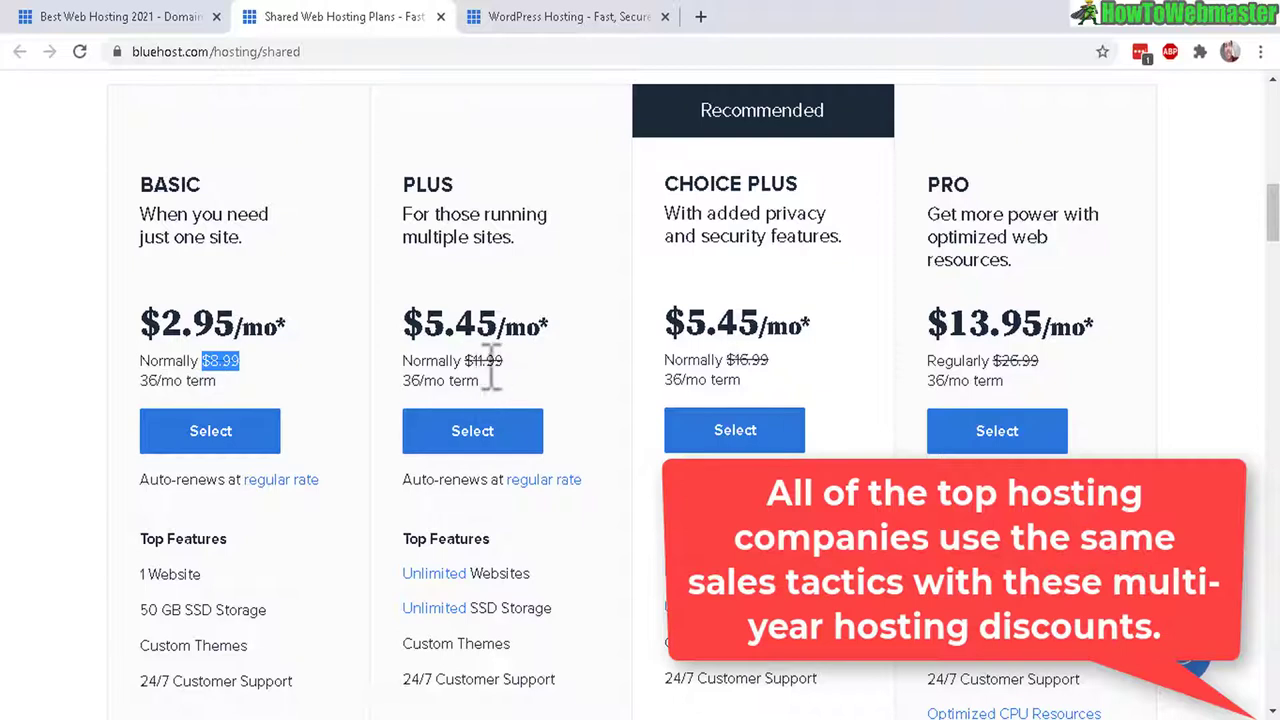
# Step: Compare the website and SSD storage allowances of the Basic and Plus shared plans
pyautogui.moveTo(152, 577)
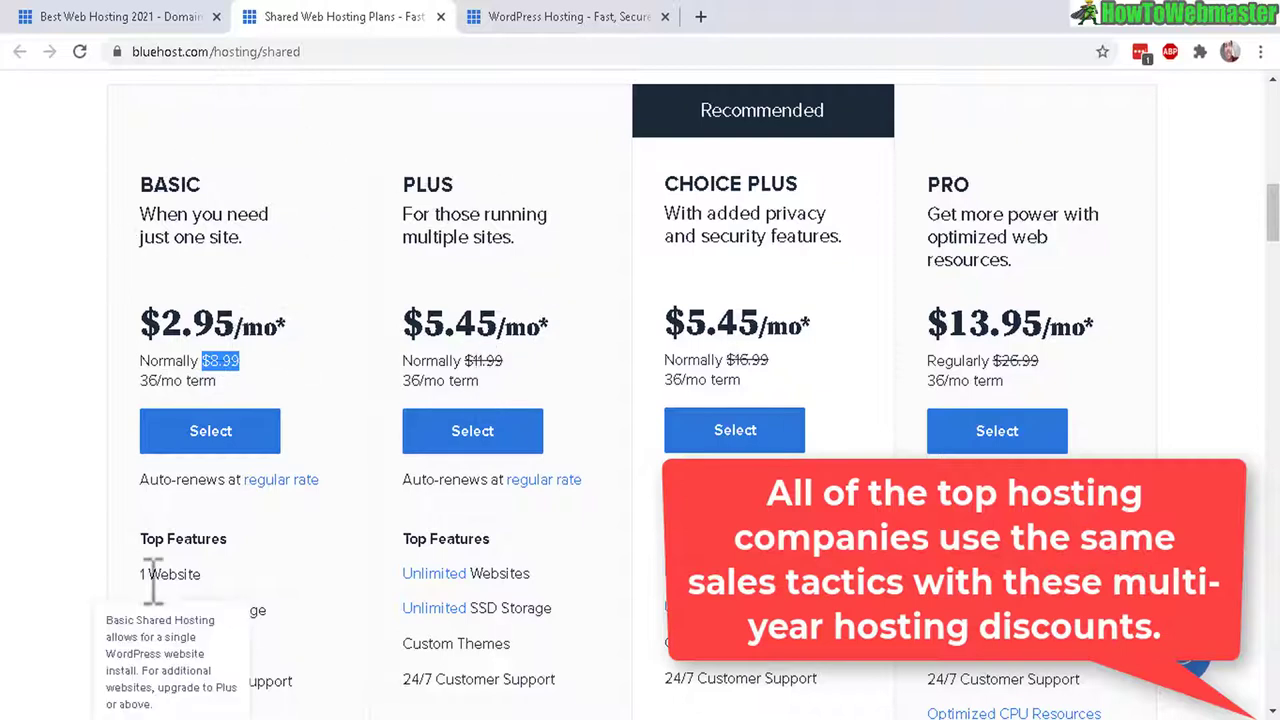
pyautogui.moveTo(141, 574); pyautogui.dragTo(205, 578)
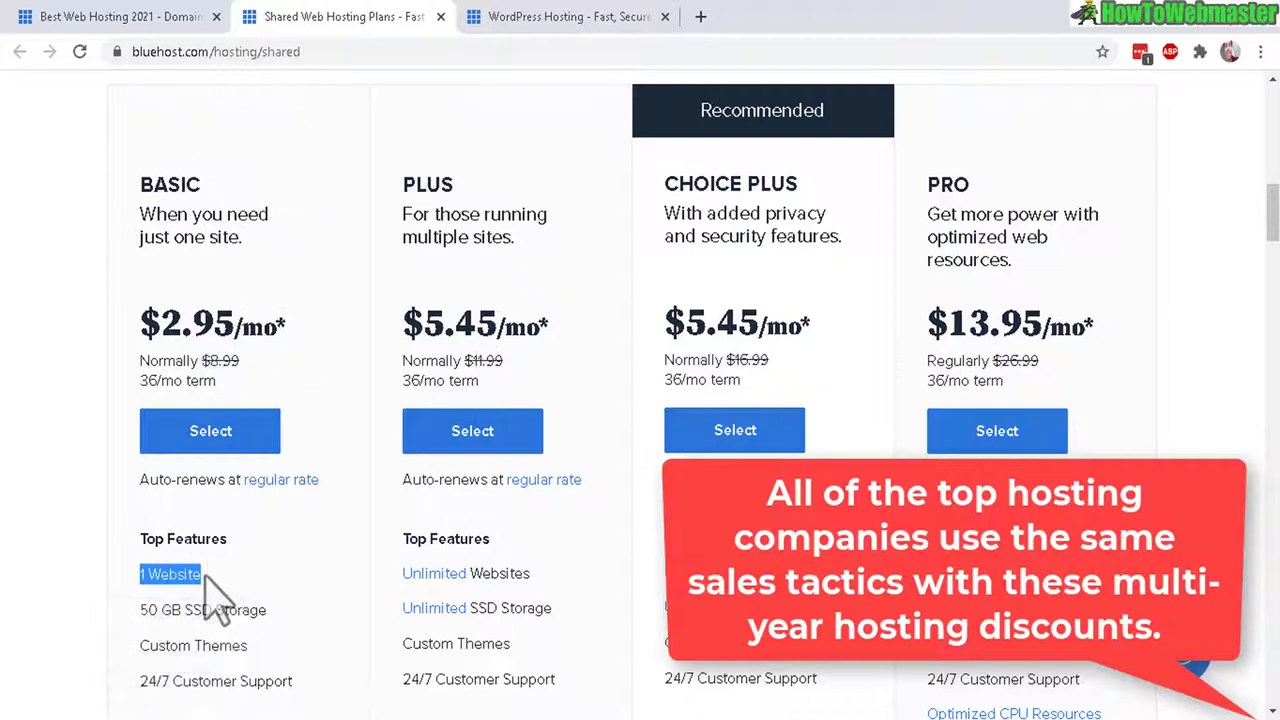
pyautogui.moveTo(529, 574); pyautogui.dragTo(398, 585)
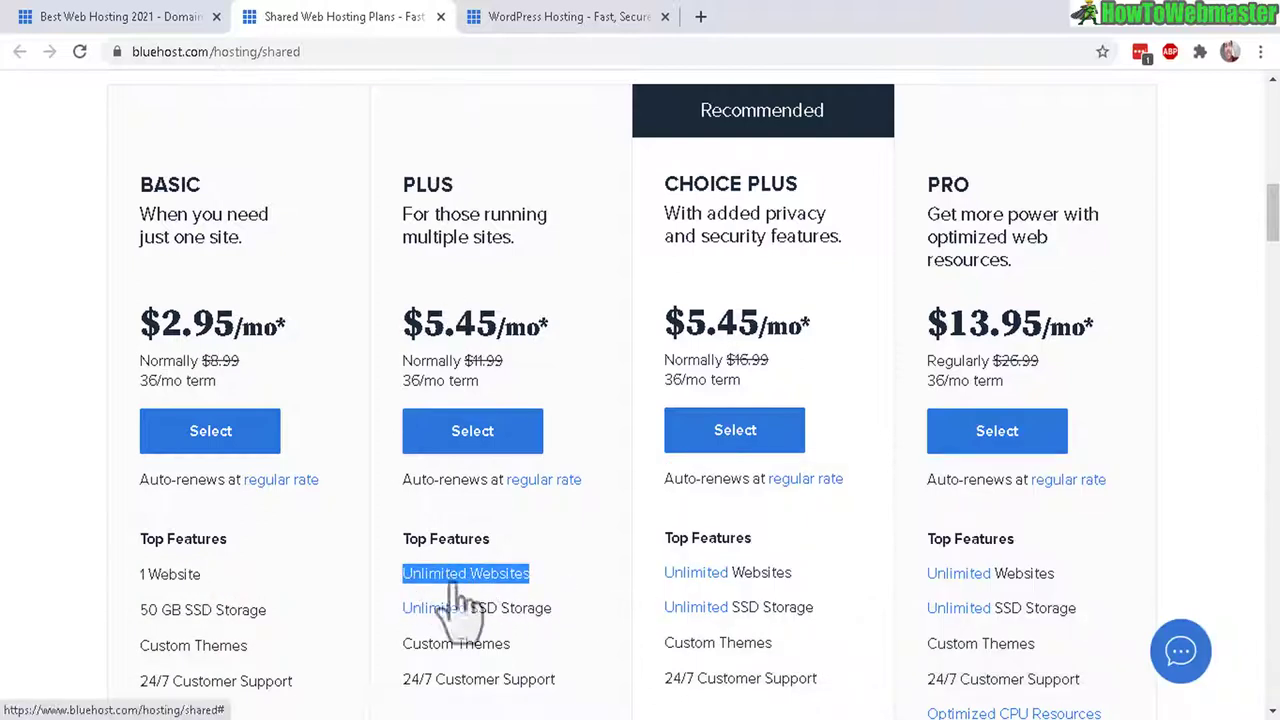
pyautogui.moveTo(552, 610); pyautogui.dragTo(403, 620)
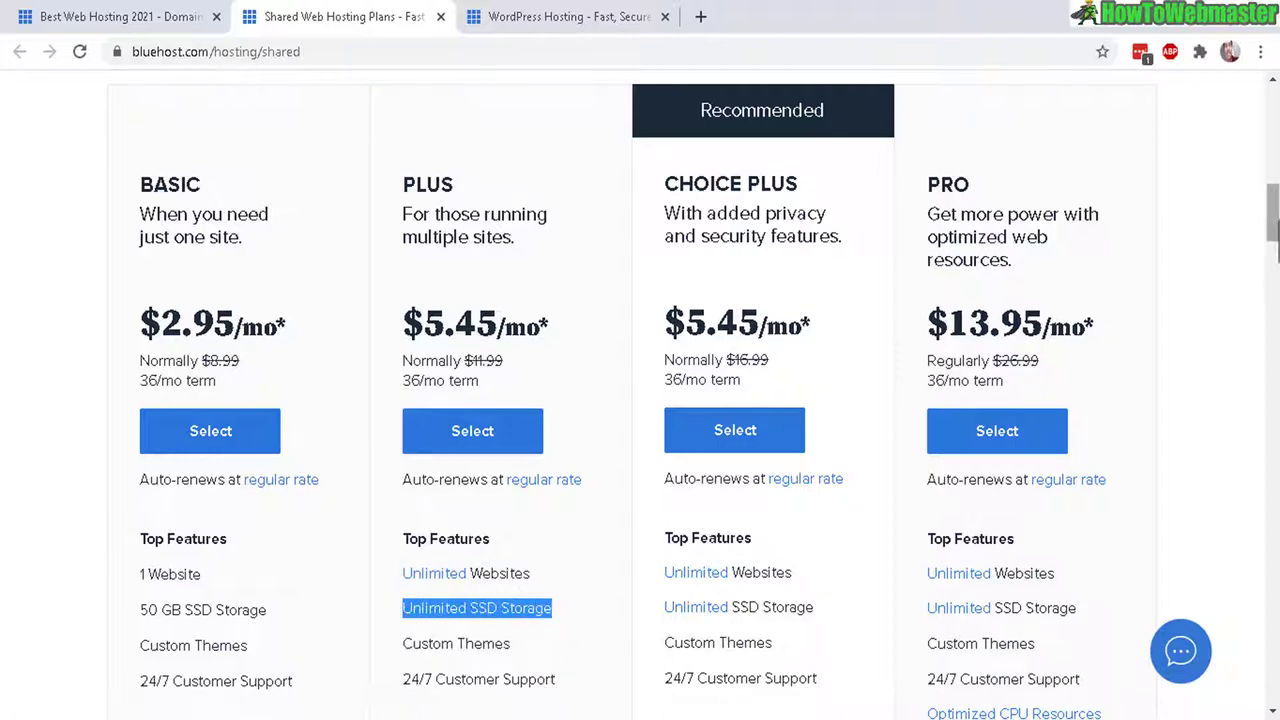
# Step: Check the extras included with the shared plans, especially the Plus plan's free domain period and Choice Plus's domain privacy
pyautogui.scroll(-3, 471, 457)
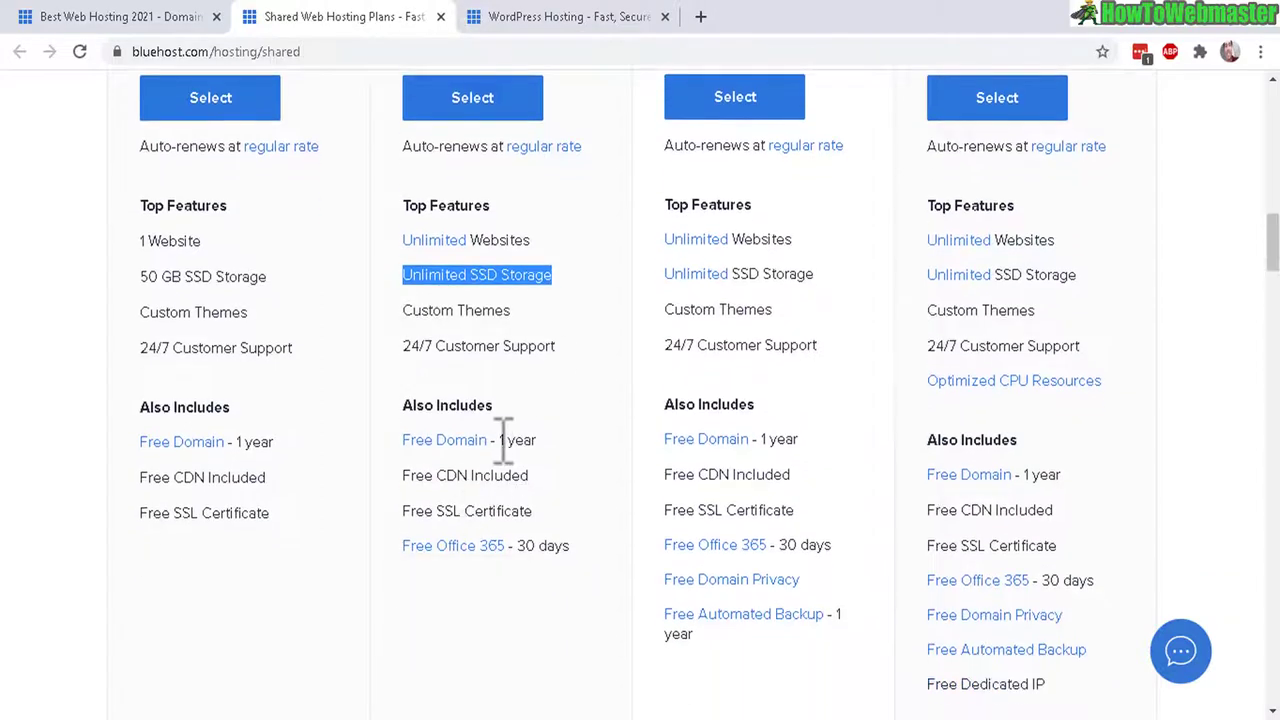
pyautogui.moveTo(500, 440); pyautogui.dragTo(537, 440)
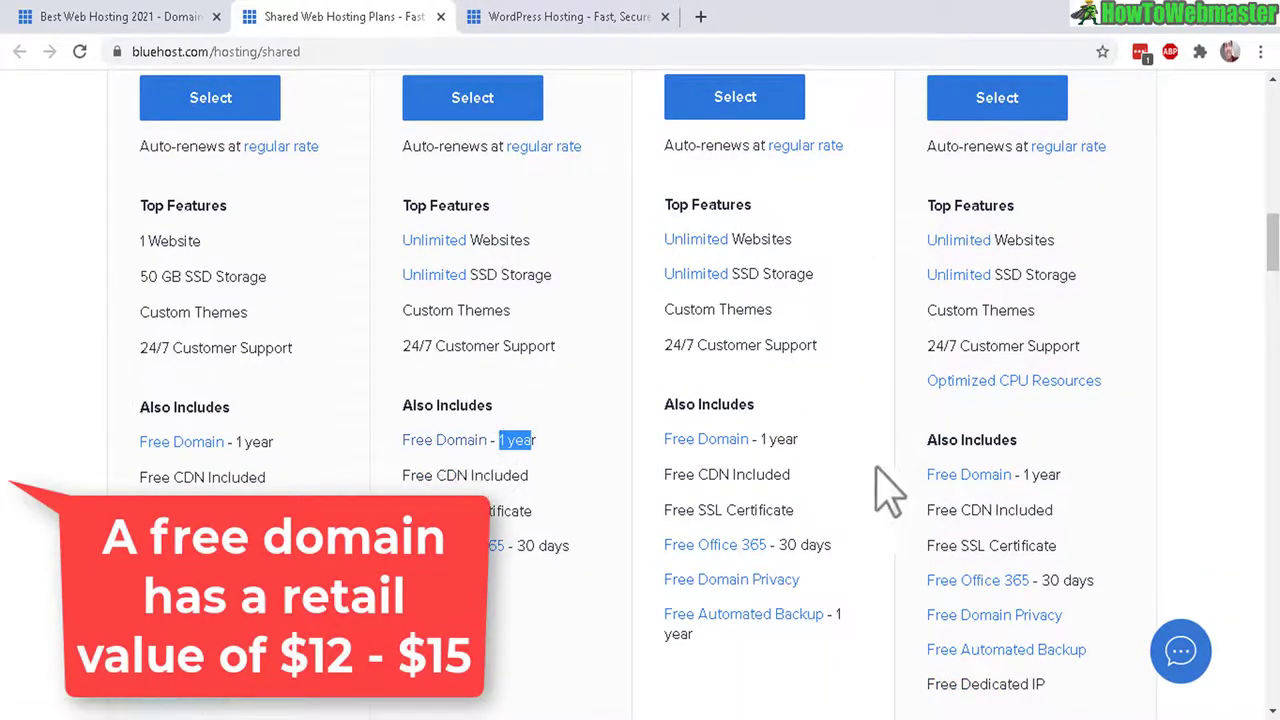
pyautogui.scroll(2, 1270, 240)
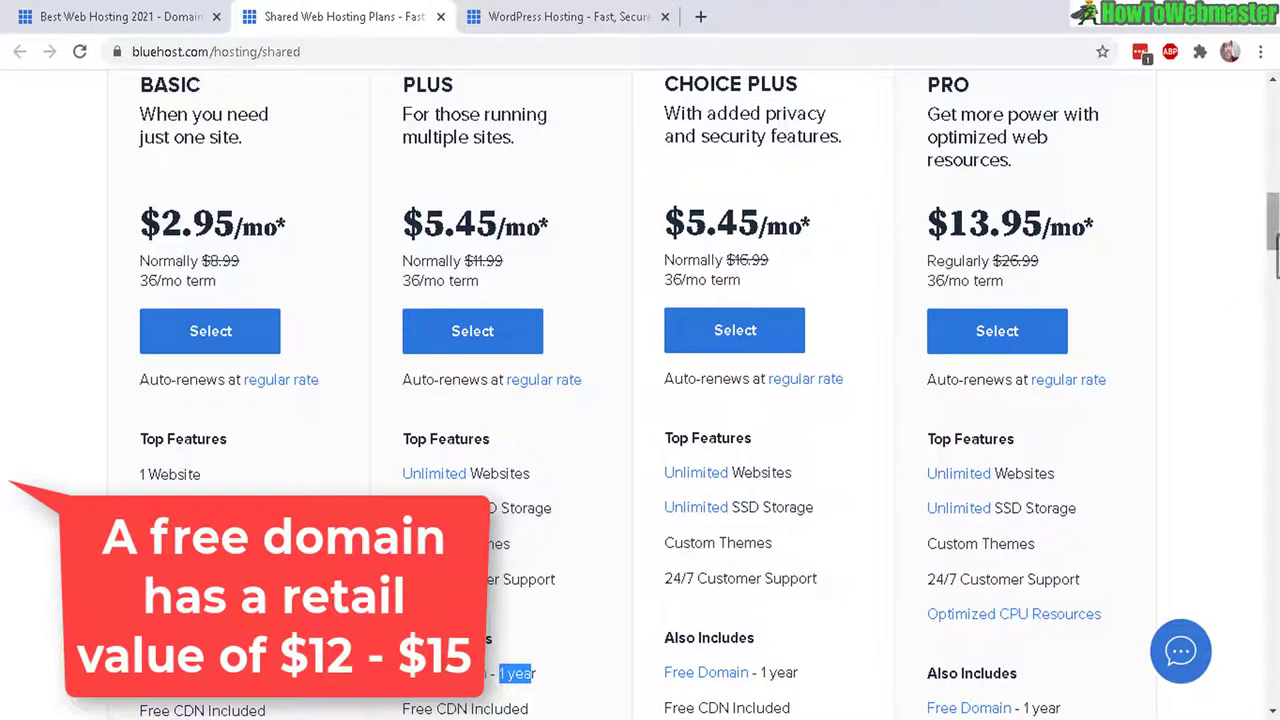
pyautogui.scroll(-3, 1270, 240)
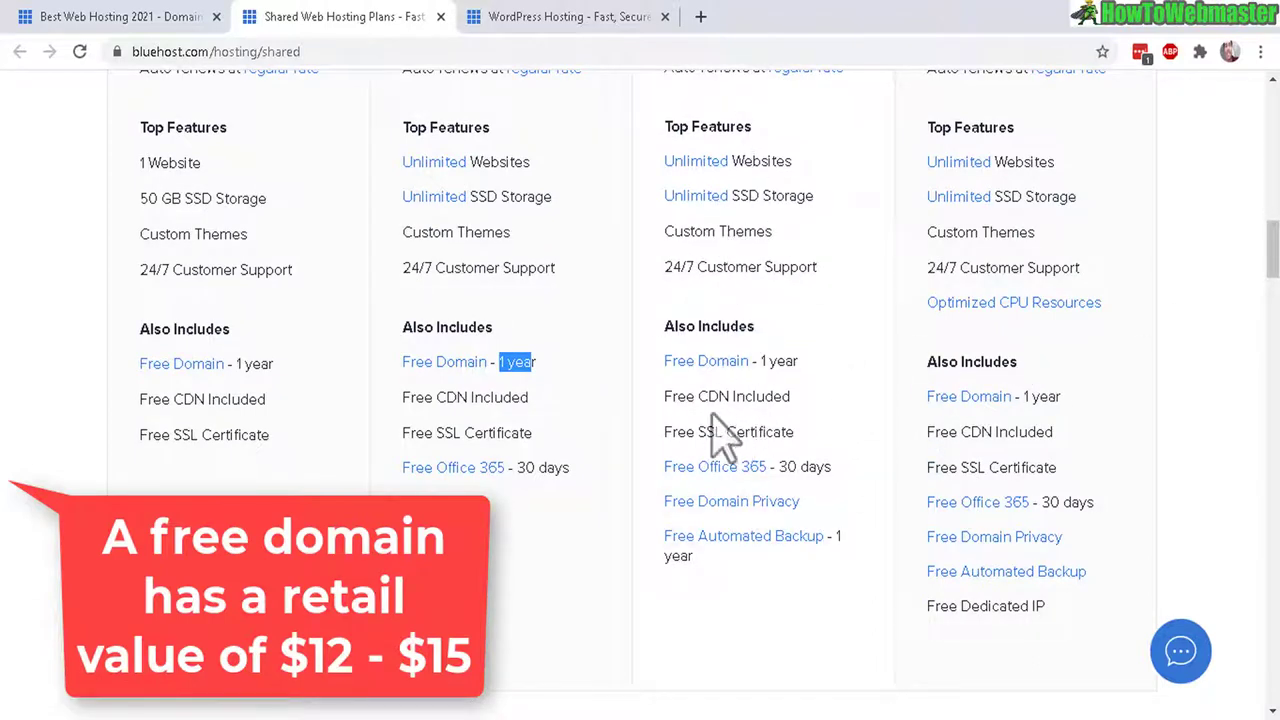
pyautogui.scroll(4, 1273, 245)
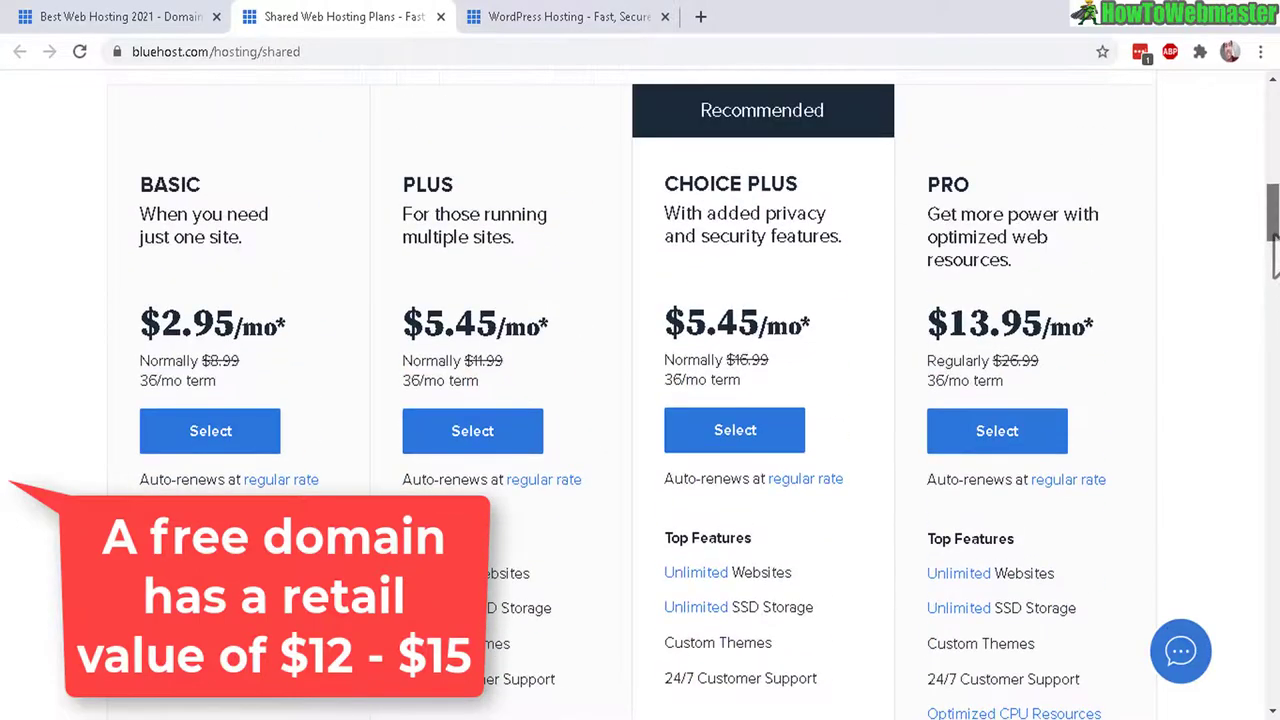
pyautogui.scroll(-4, 1273, 255)
pyautogui.moveTo(664, 467); pyautogui.dragTo(820, 477)
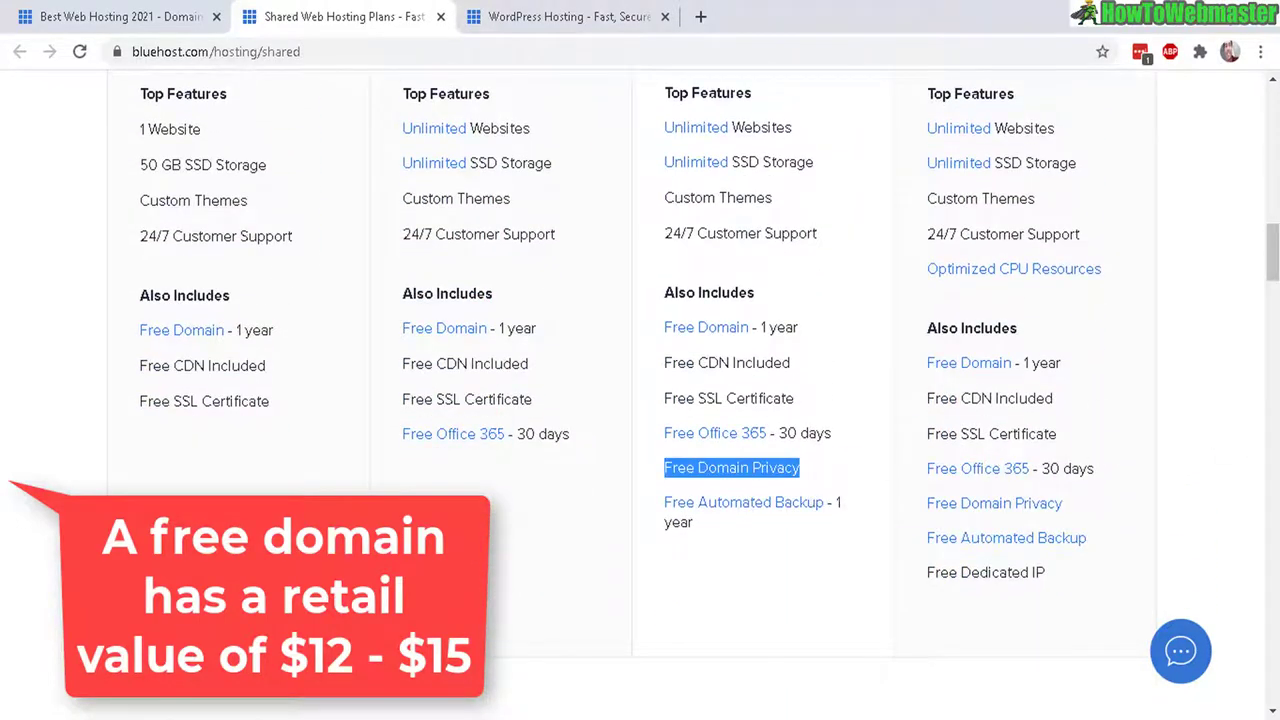
# Step: Review the Choice Plus plan's privacy and security description alongside the other shared plans' features
pyautogui.moveTo(1274, 300); pyautogui.dragTo(1274, 268)
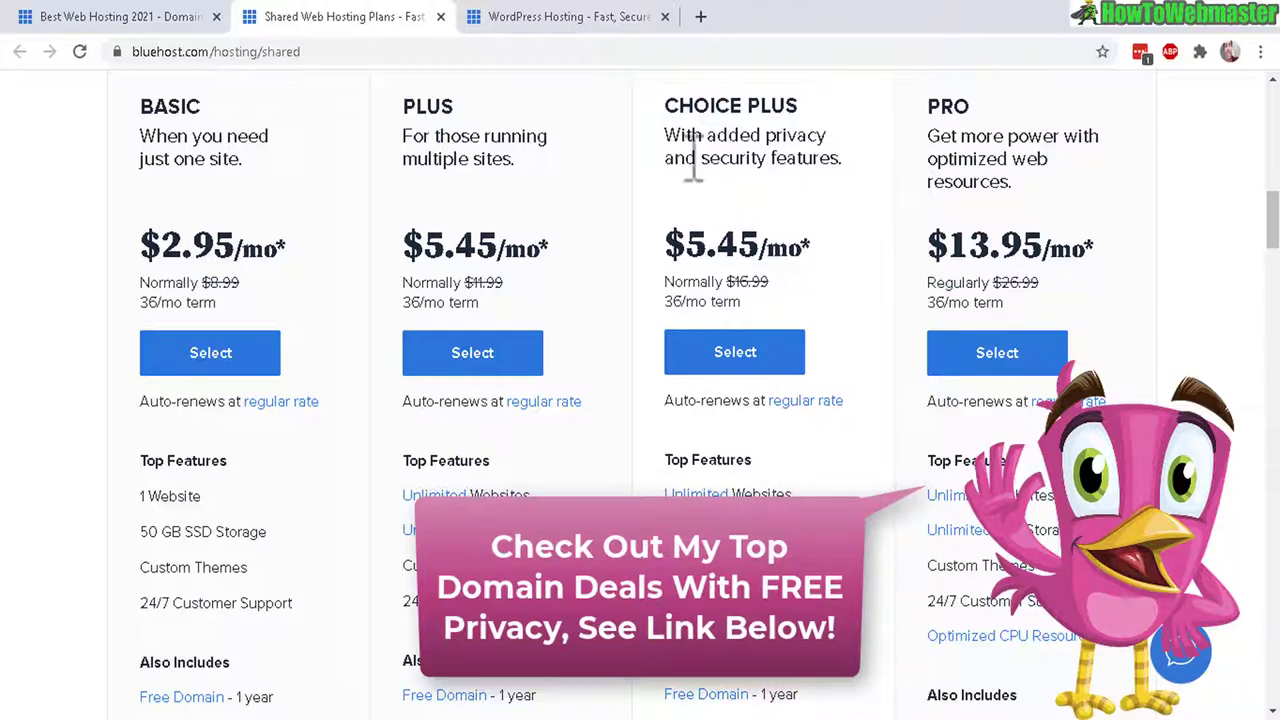
pyautogui.moveTo(797, 138); pyautogui.dragTo(800, 172)
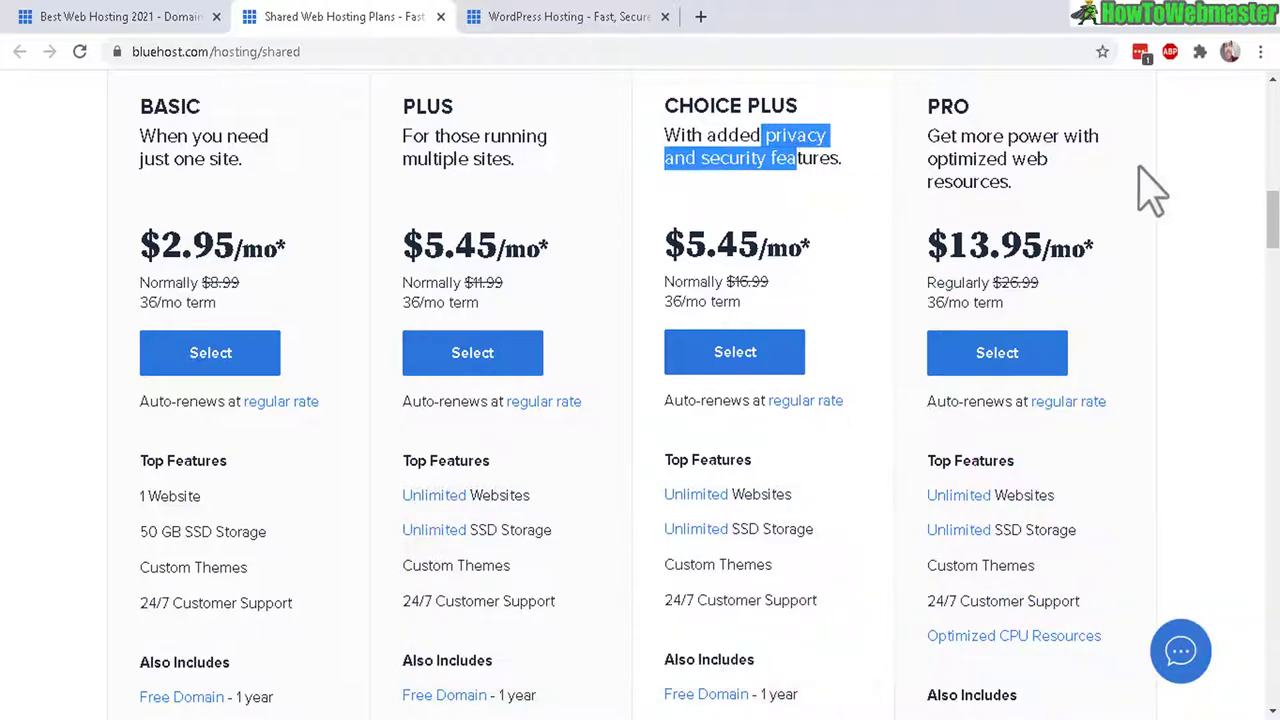
pyautogui.scroll(-3, 951, 209)
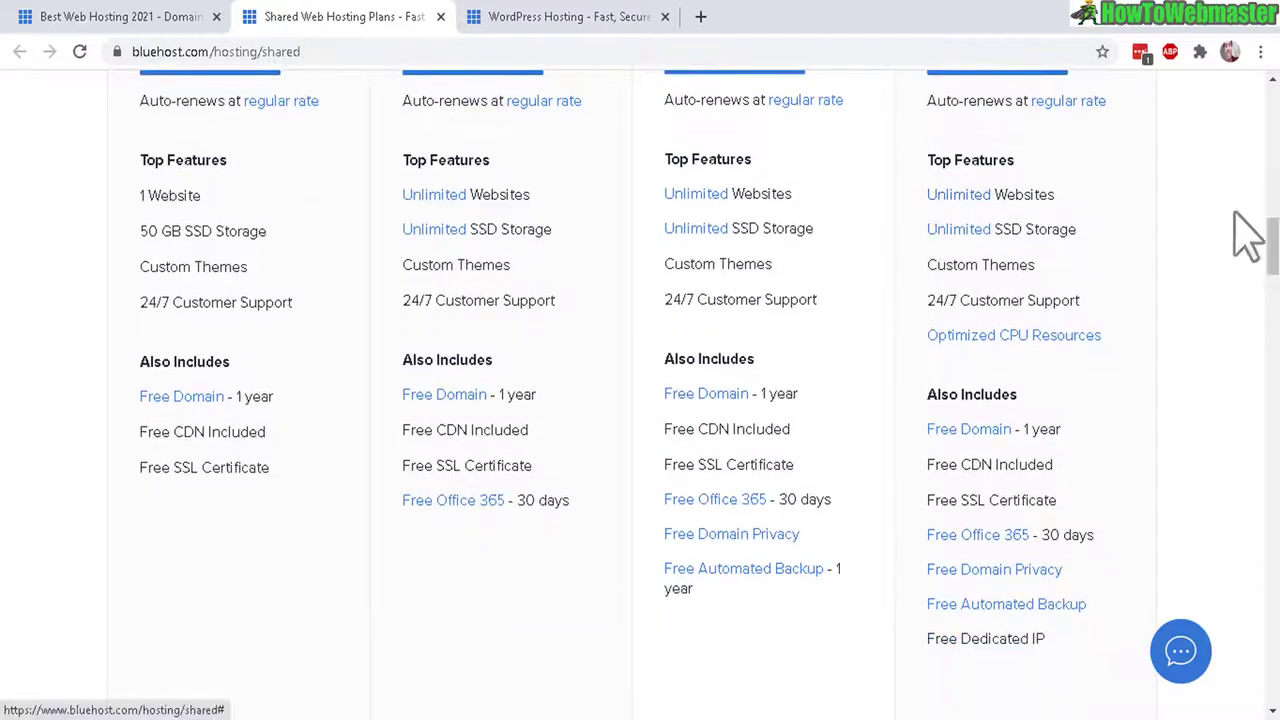
pyautogui.scroll(1, 1271, 251)
pyautogui.scroll(2, 1274, 240)
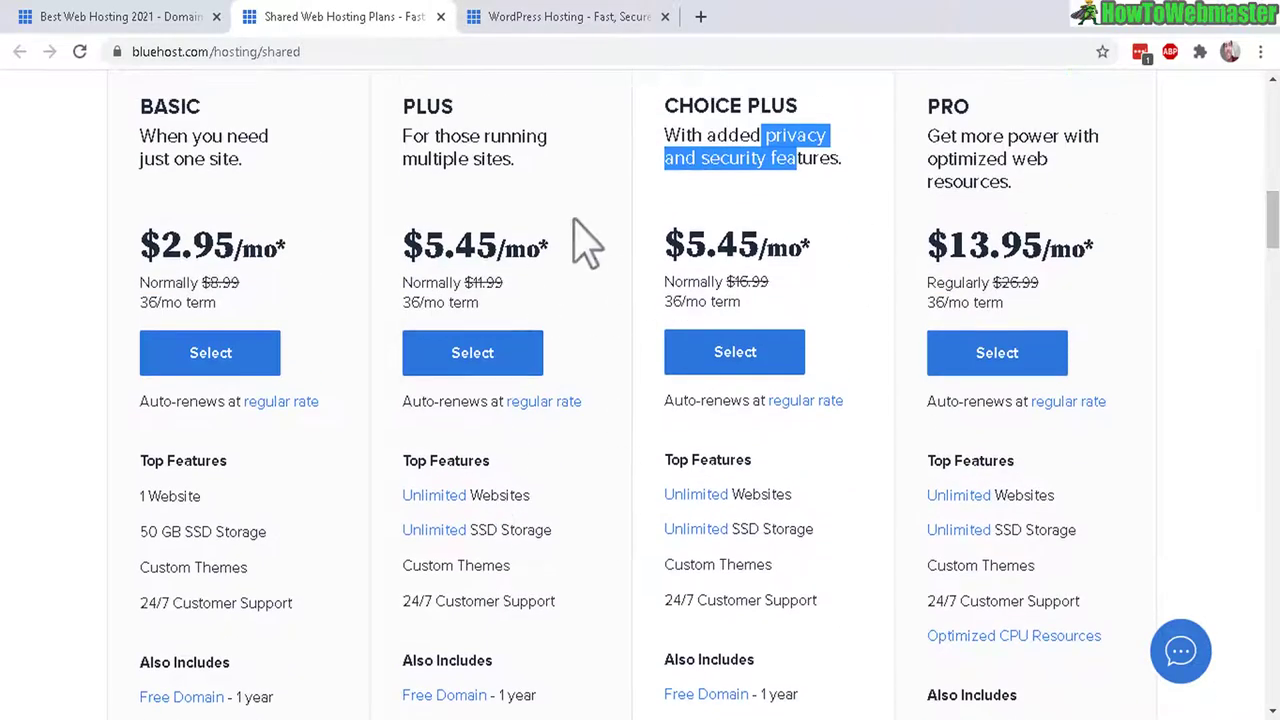
# Step: Select the Plus shared hosting plan and dismiss the offer to choose a free domain later
pyautogui.moveTo(403, 104); pyautogui.dragTo(586, 229)
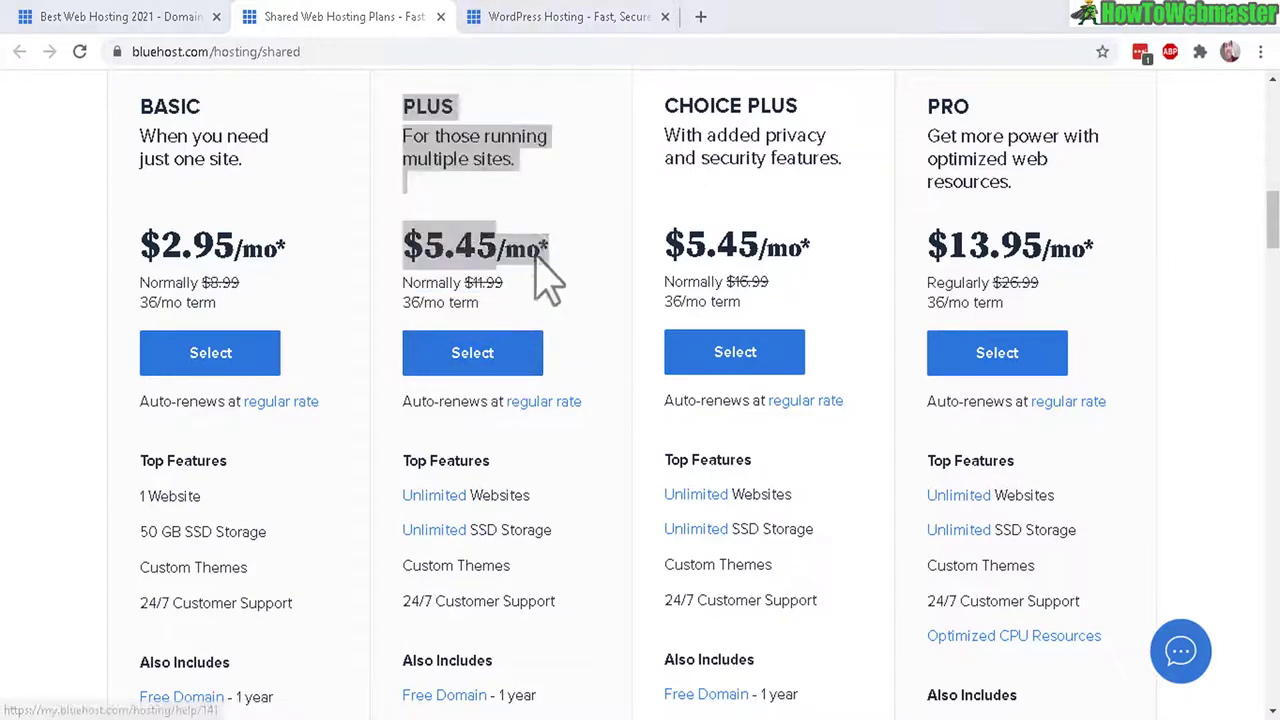
pyautogui.click(478, 360)
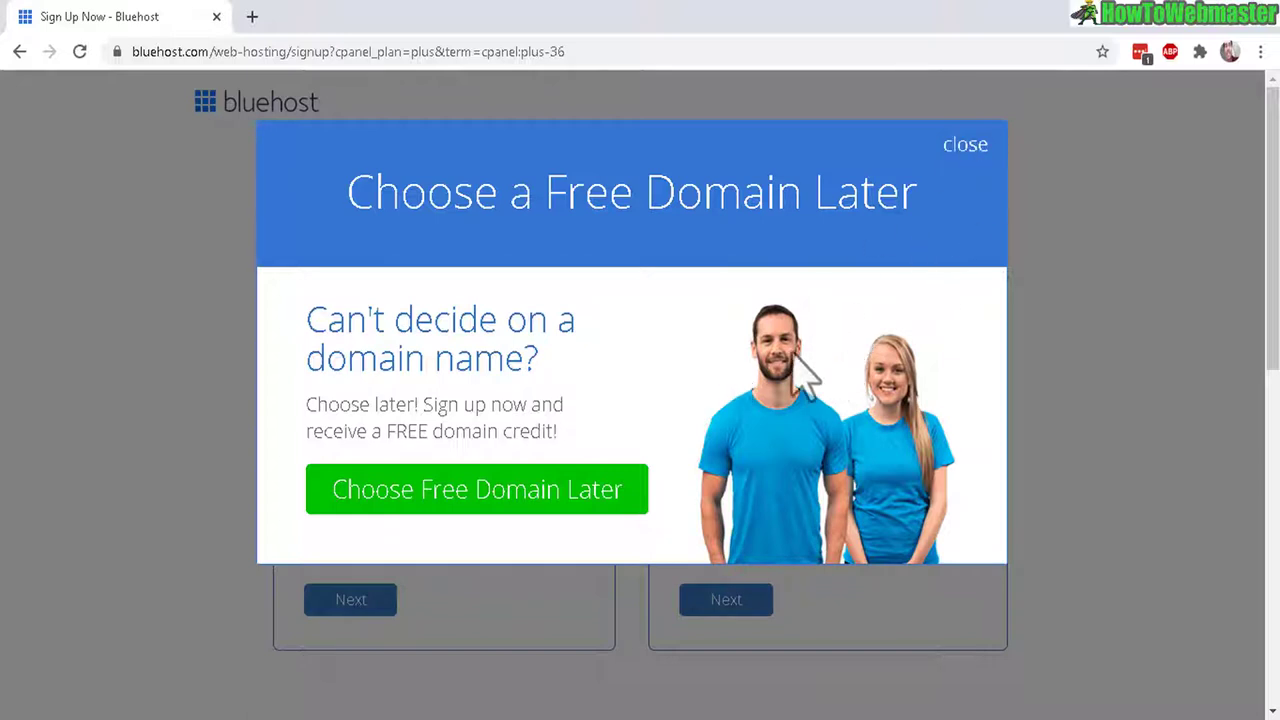
pyautogui.click(965, 146)
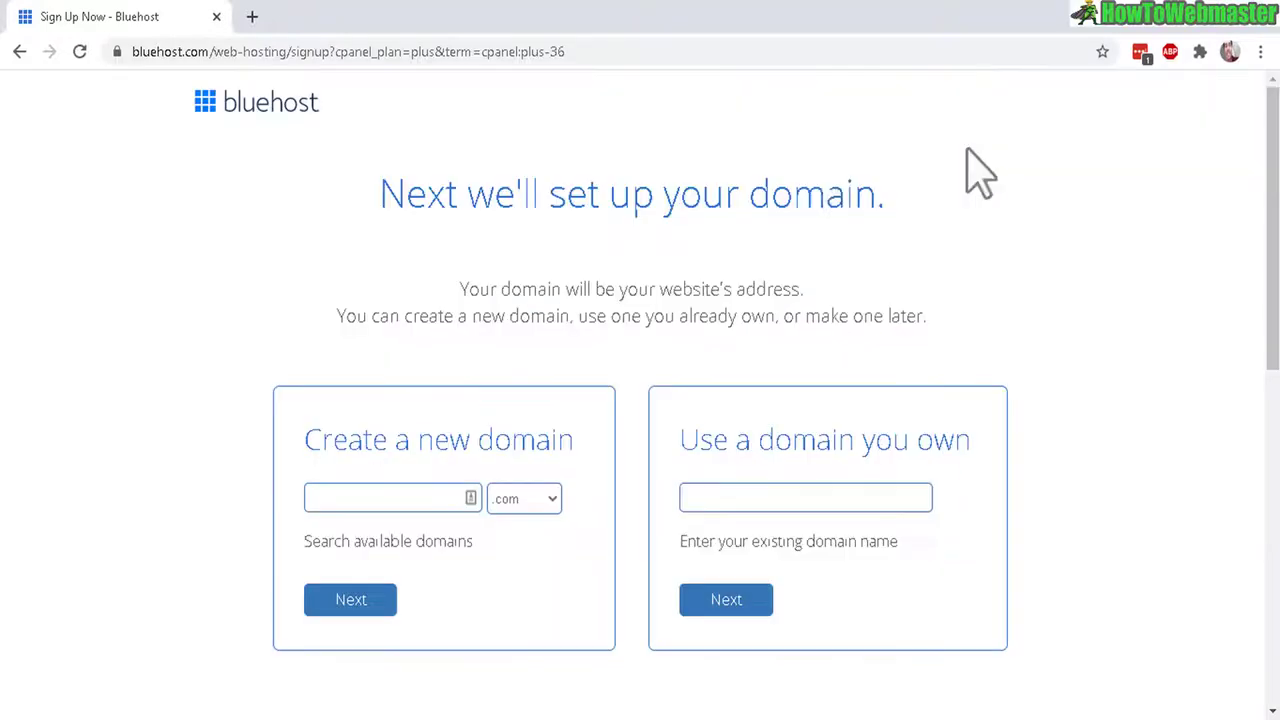
# Step: Enter mythemedemos as the new domain with the .com extension, and look through the other available extensions
pyautogui.moveTo(331, 448); pyautogui.dragTo(576, 448)
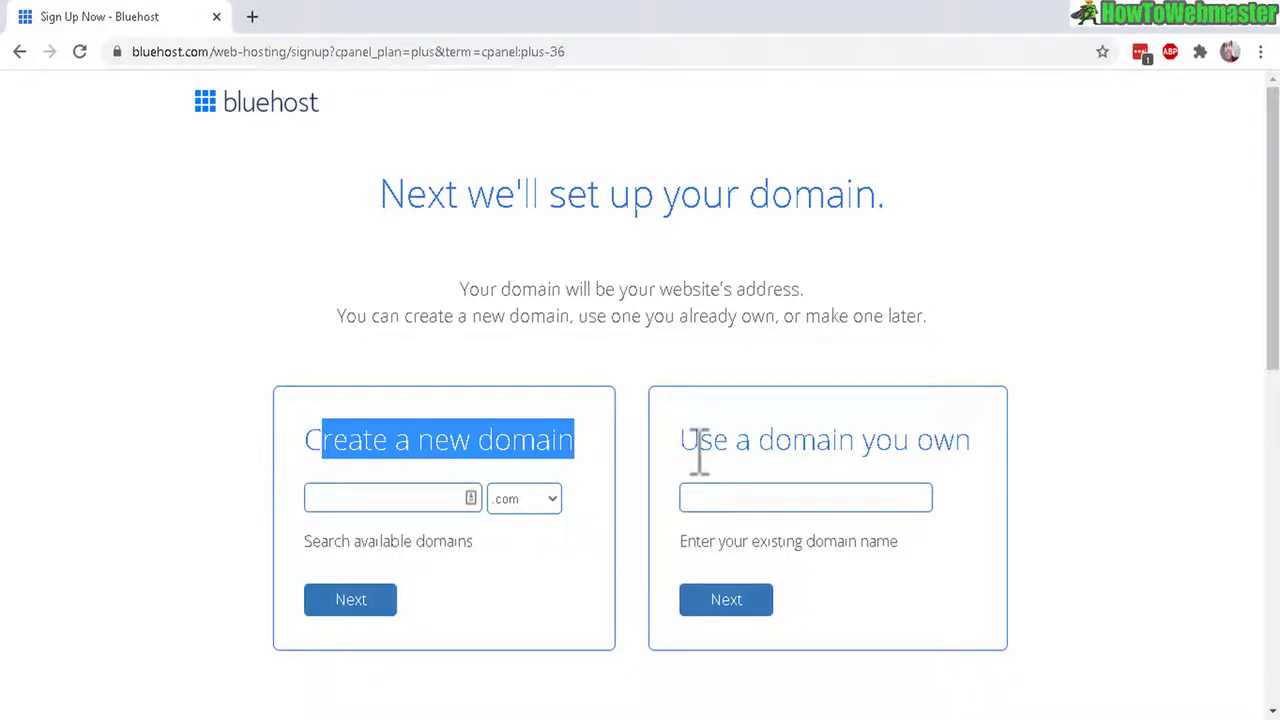
pyautogui.moveTo(700, 440); pyautogui.dragTo(962, 455)
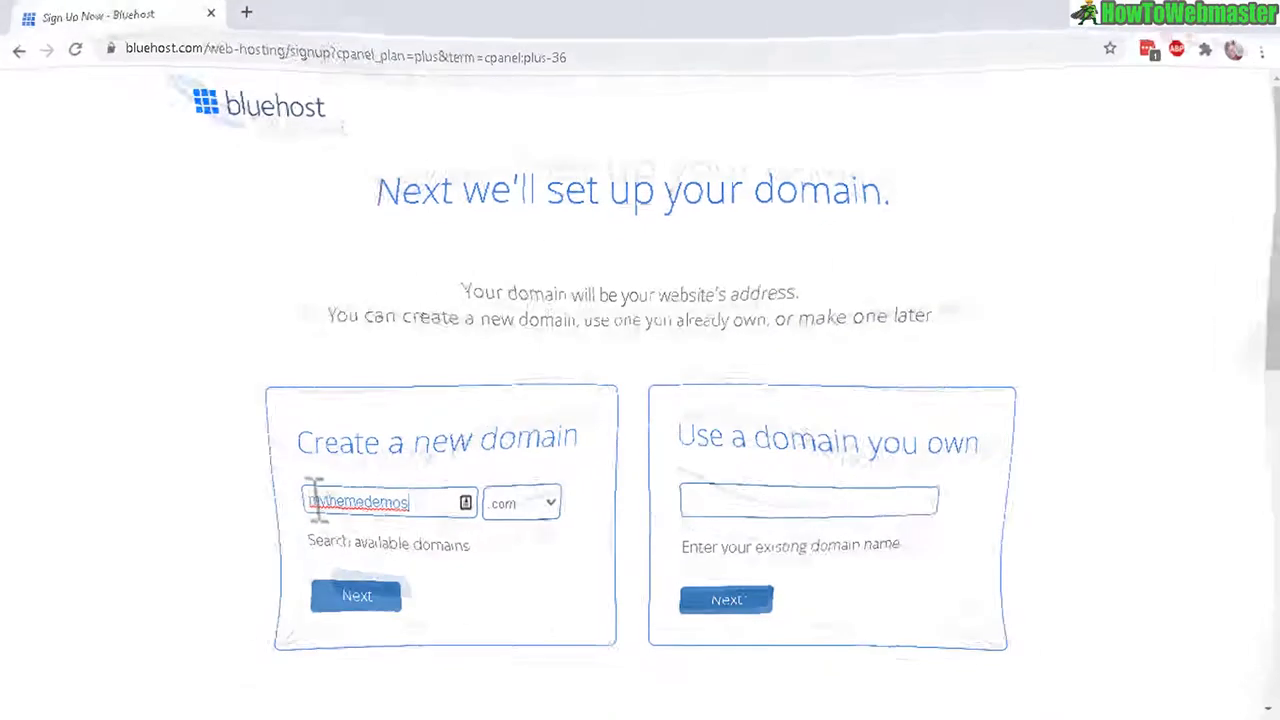
pyautogui.moveTo(312, 498); pyautogui.dragTo(437, 507)
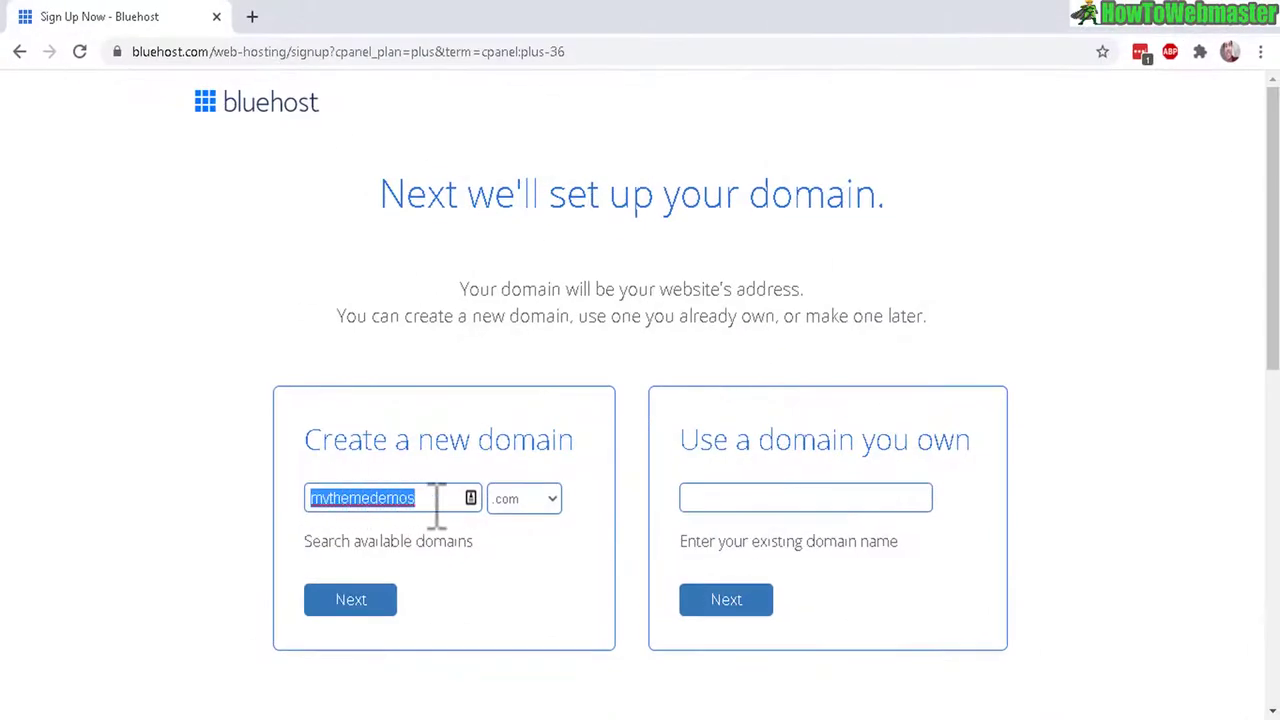
pyautogui.click(536, 506)
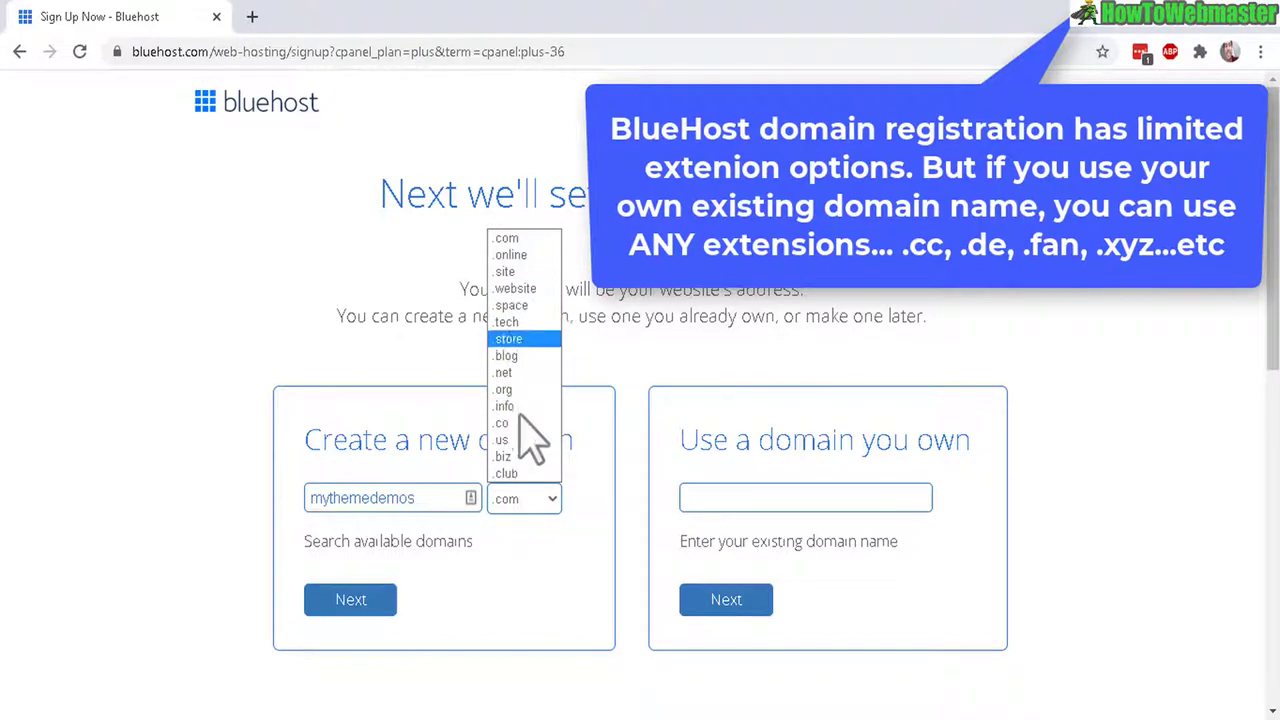
pyautogui.click(520, 630)
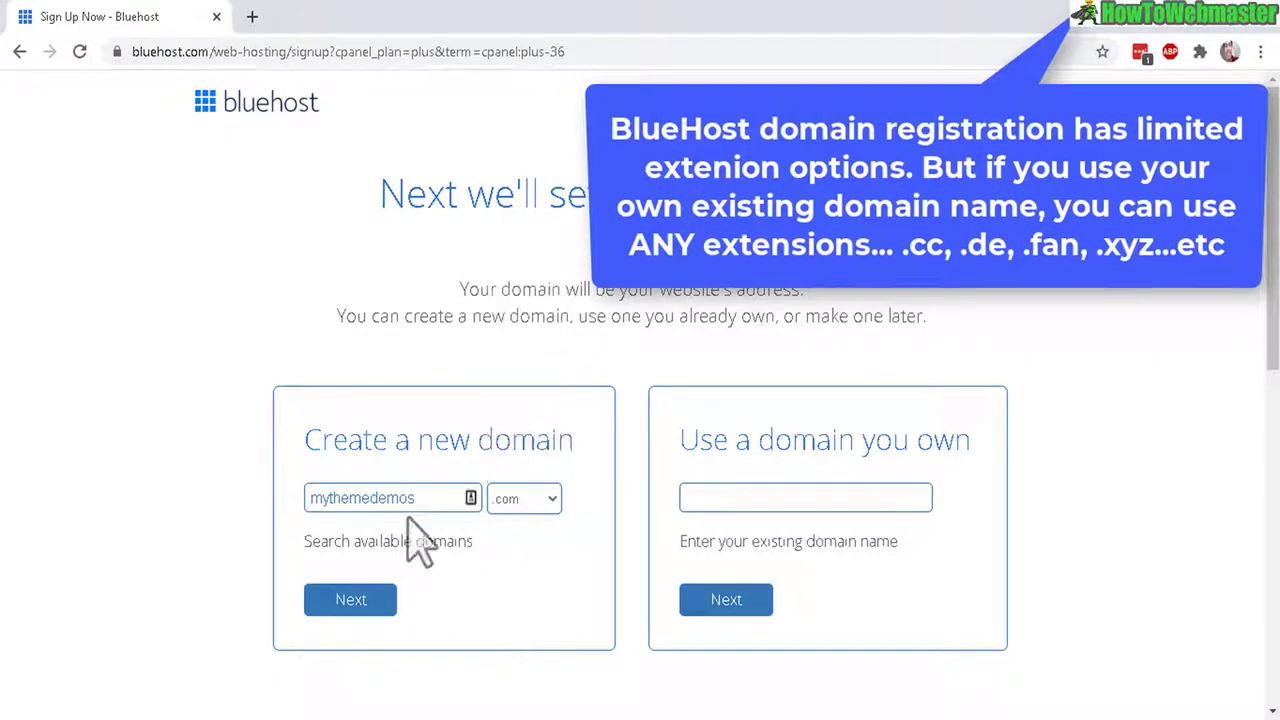
# Step: Submit the new domain mythemedemos.com, check its availability, and look through the account information fields
pyautogui.click(352, 600)
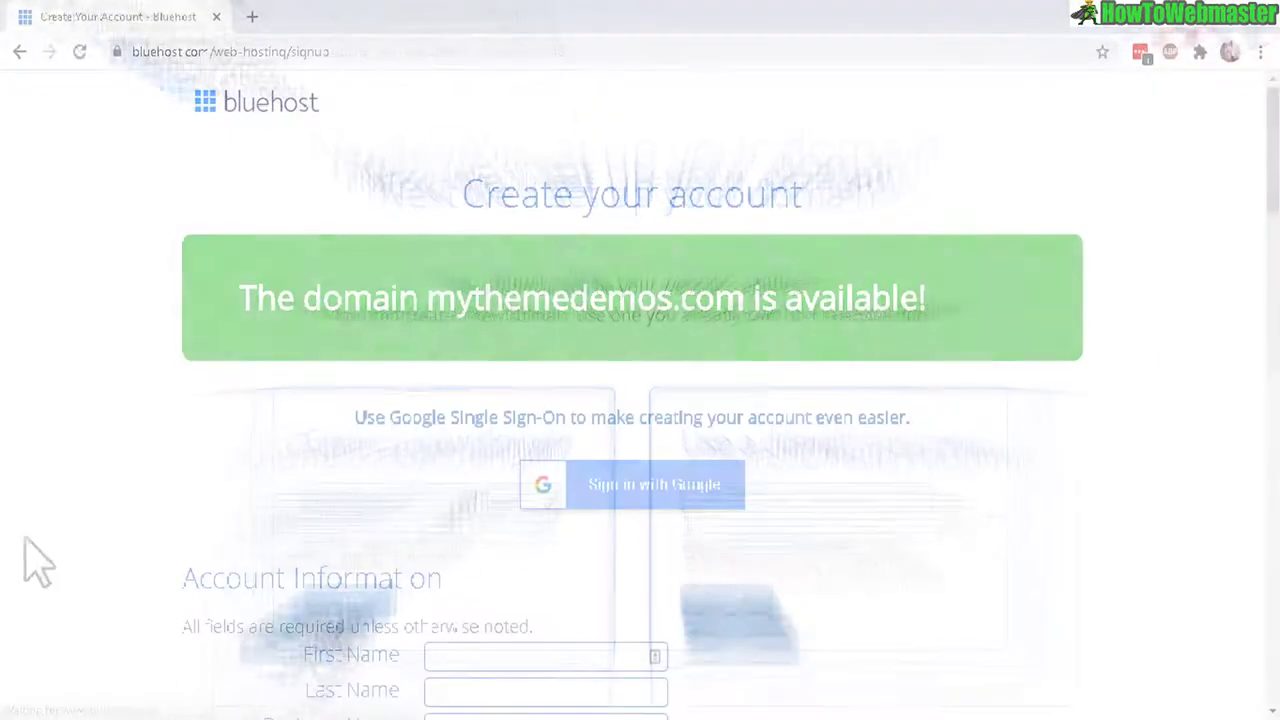
pyautogui.moveTo(428, 300); pyautogui.dragTo(932, 298)
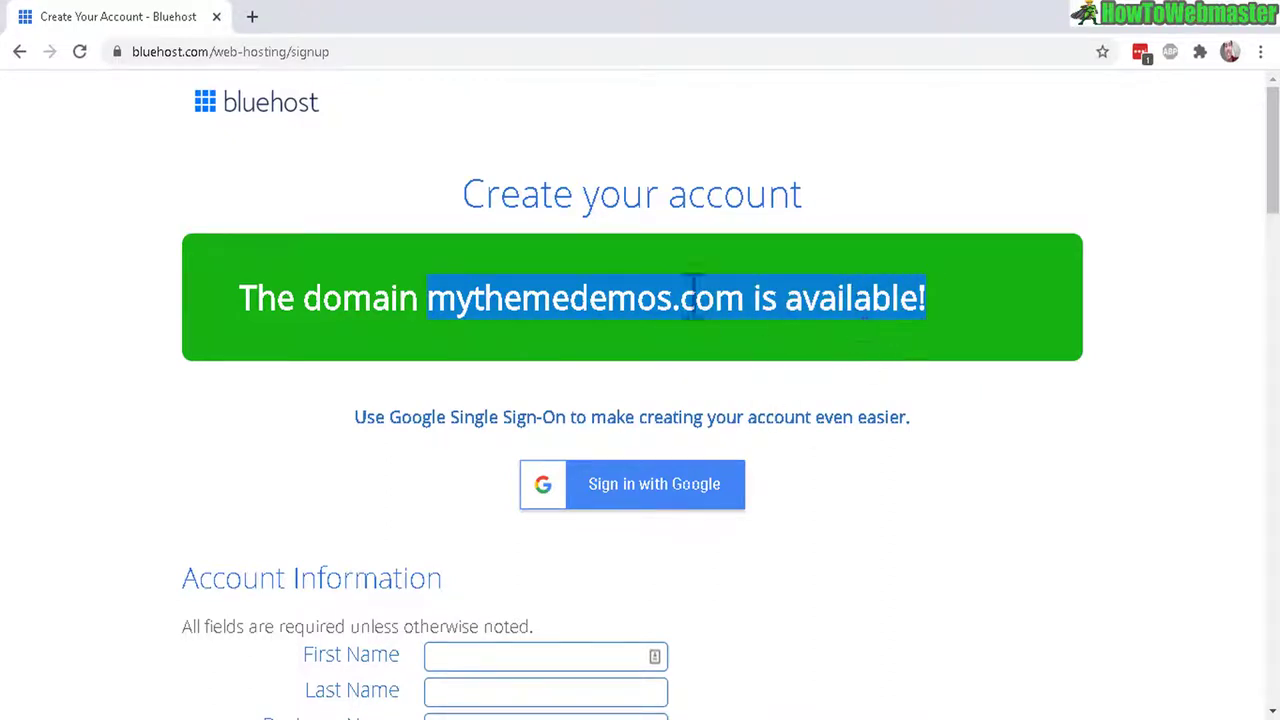
pyautogui.moveTo(437, 290); pyautogui.dragTo(920, 349)
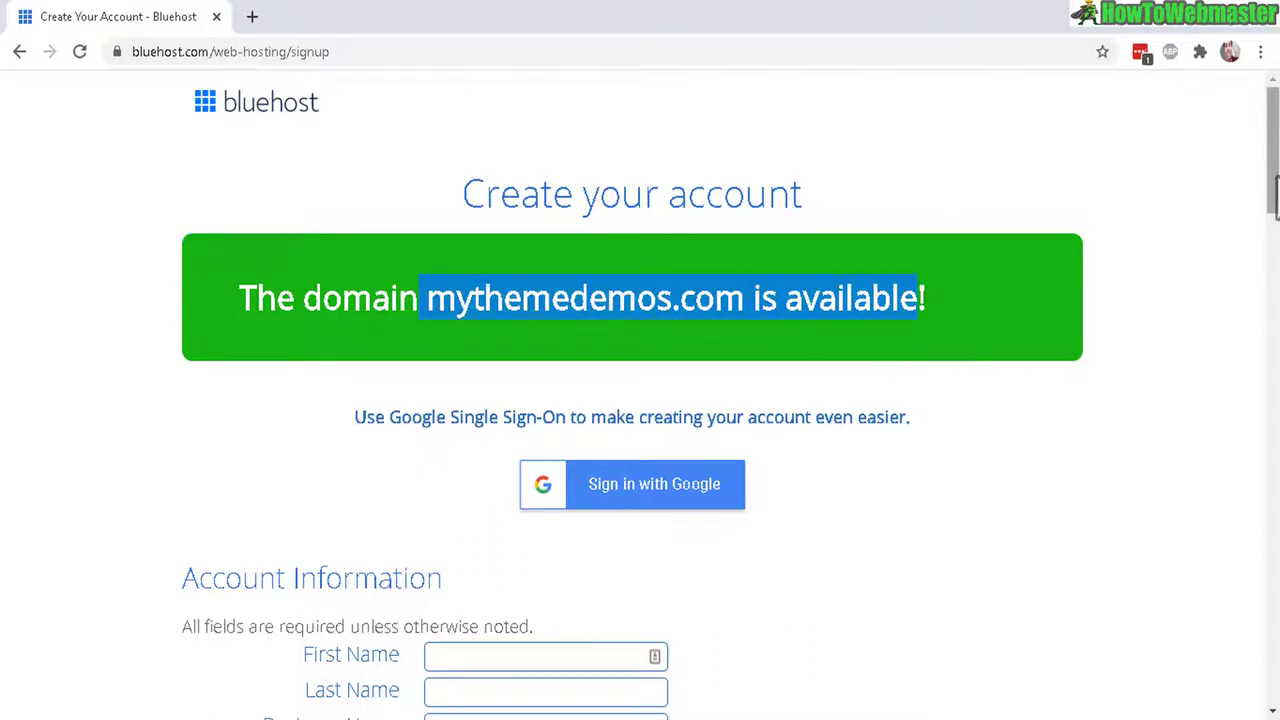
pyautogui.moveTo(1272, 195); pyautogui.dragTo(1271, 234)
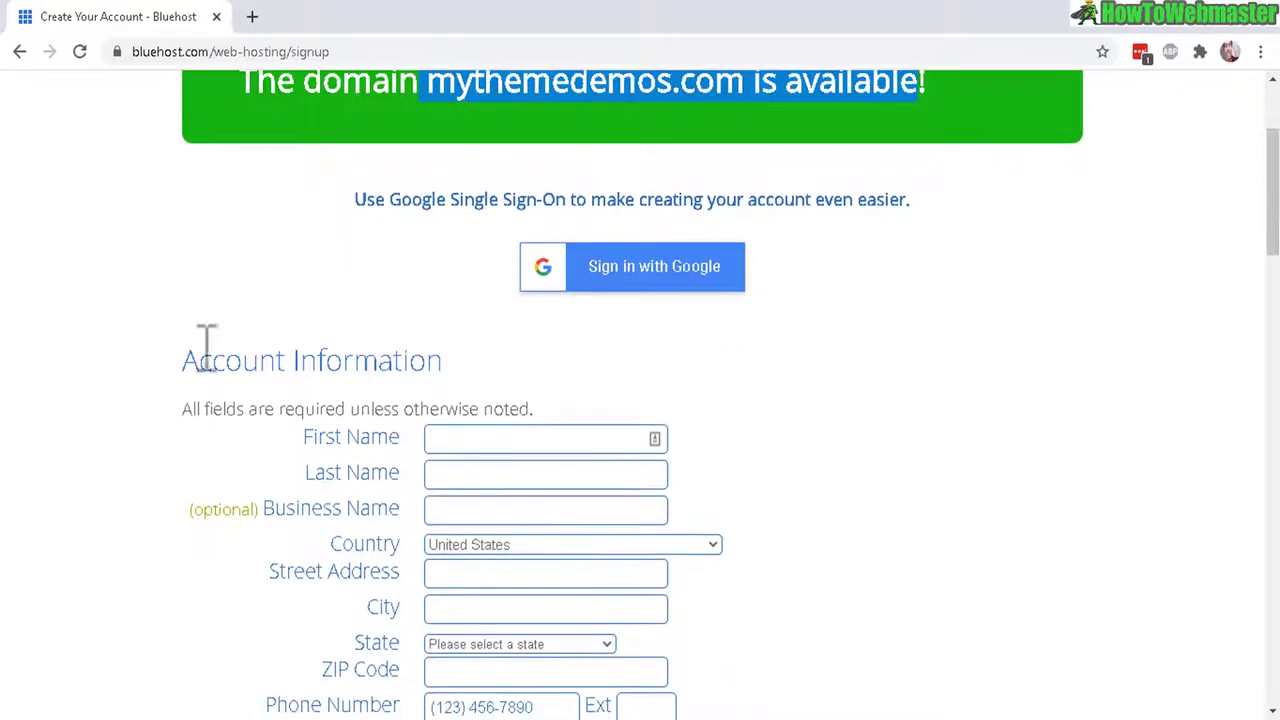
pyautogui.moveTo(180, 364); pyautogui.dragTo(466, 377)
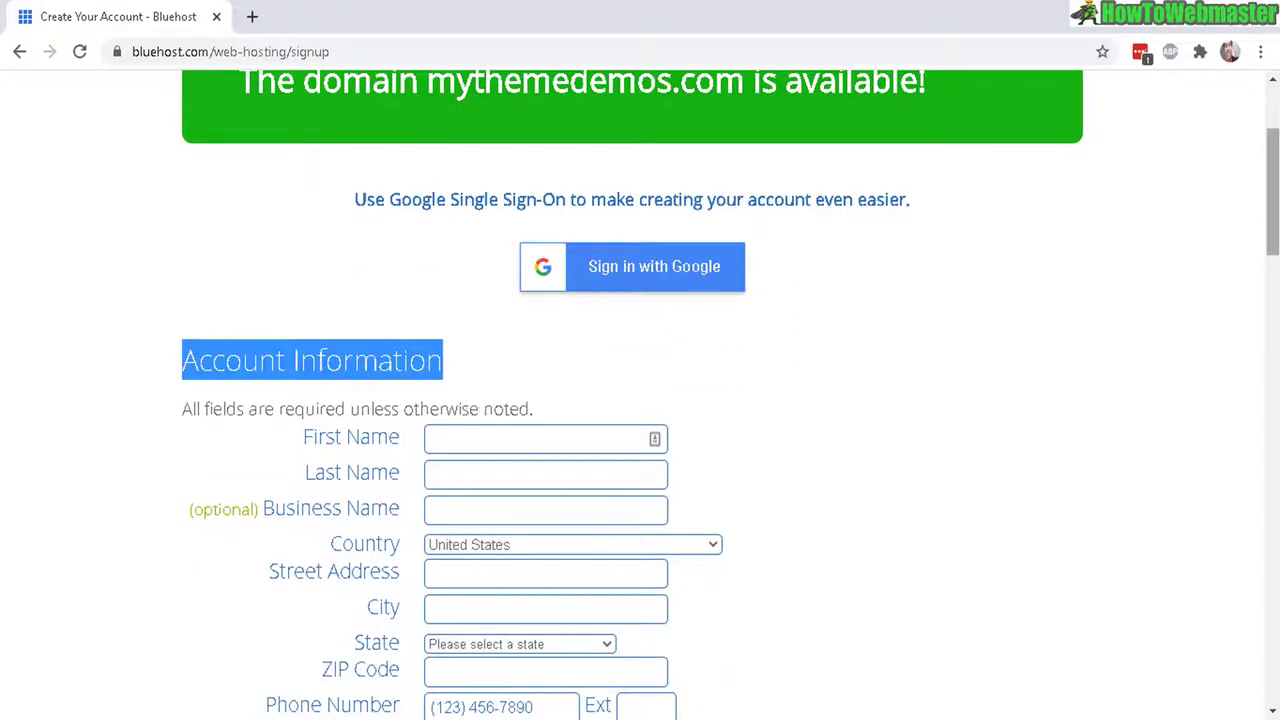
pyautogui.moveTo(1272, 212); pyautogui.dragTo(1267, 256)
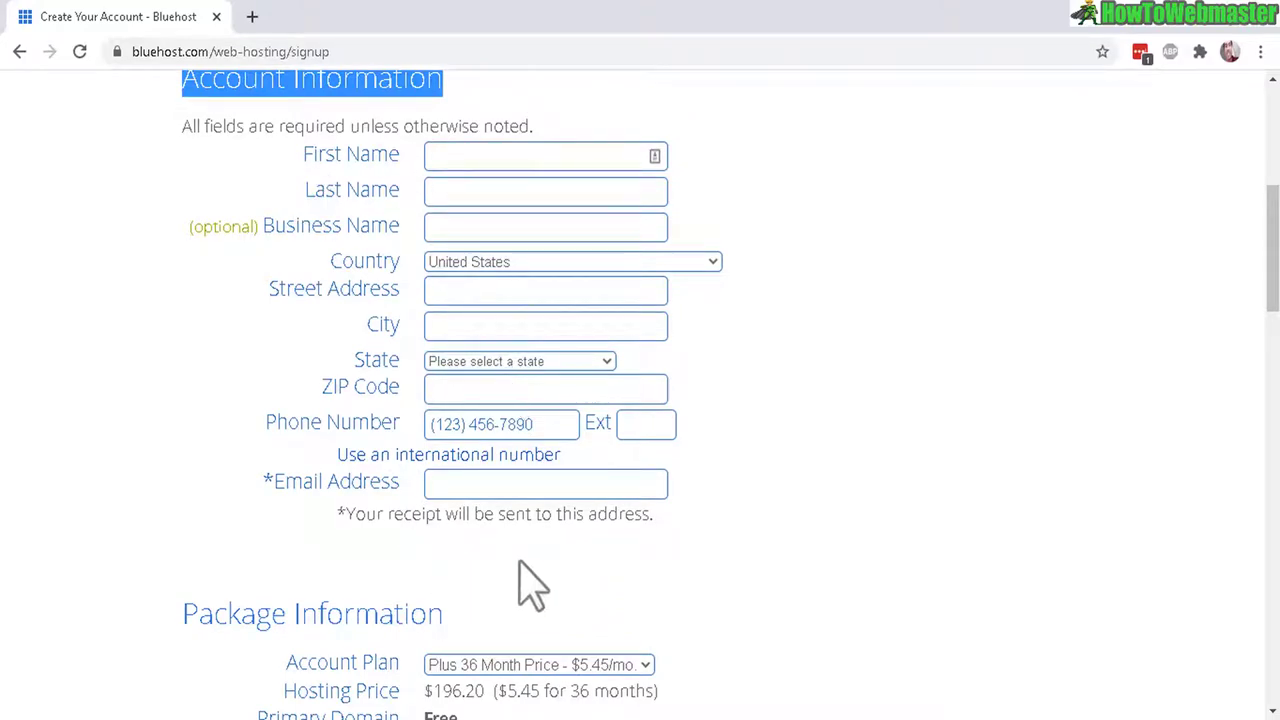
# Step: Set the account plan to the Plus 12 Month Price at $7.45/mo. and check the included Let's Encrypt SSL
pyautogui.scroll(-5, 640, 400)
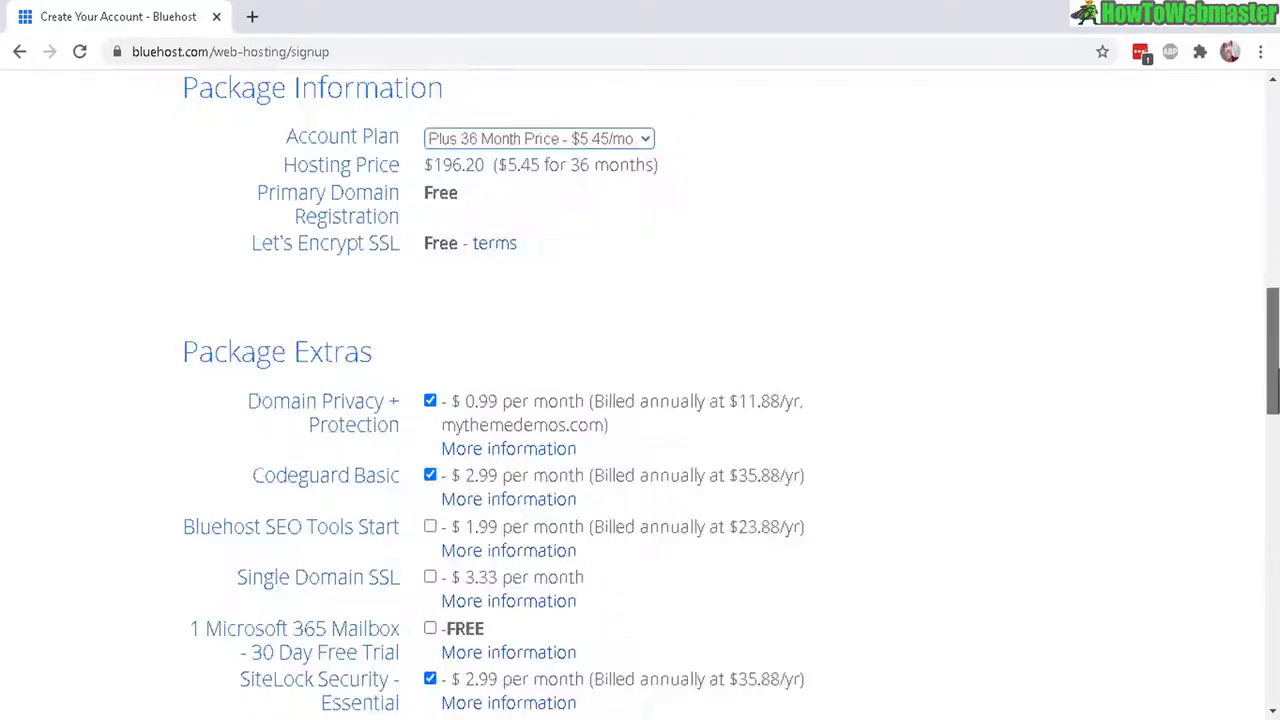
pyautogui.moveTo(186, 100); pyautogui.dragTo(610, 275)
pyautogui.scroll(1, 300, 180)
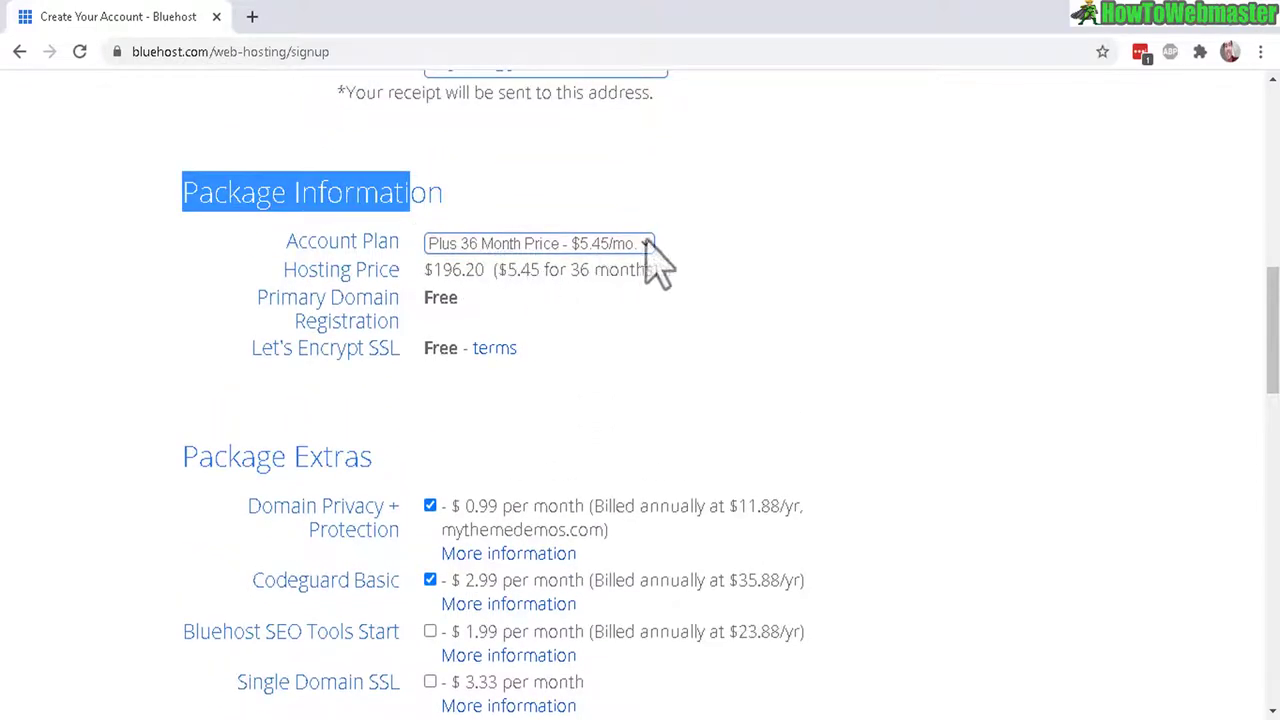
pyautogui.click(645, 244)
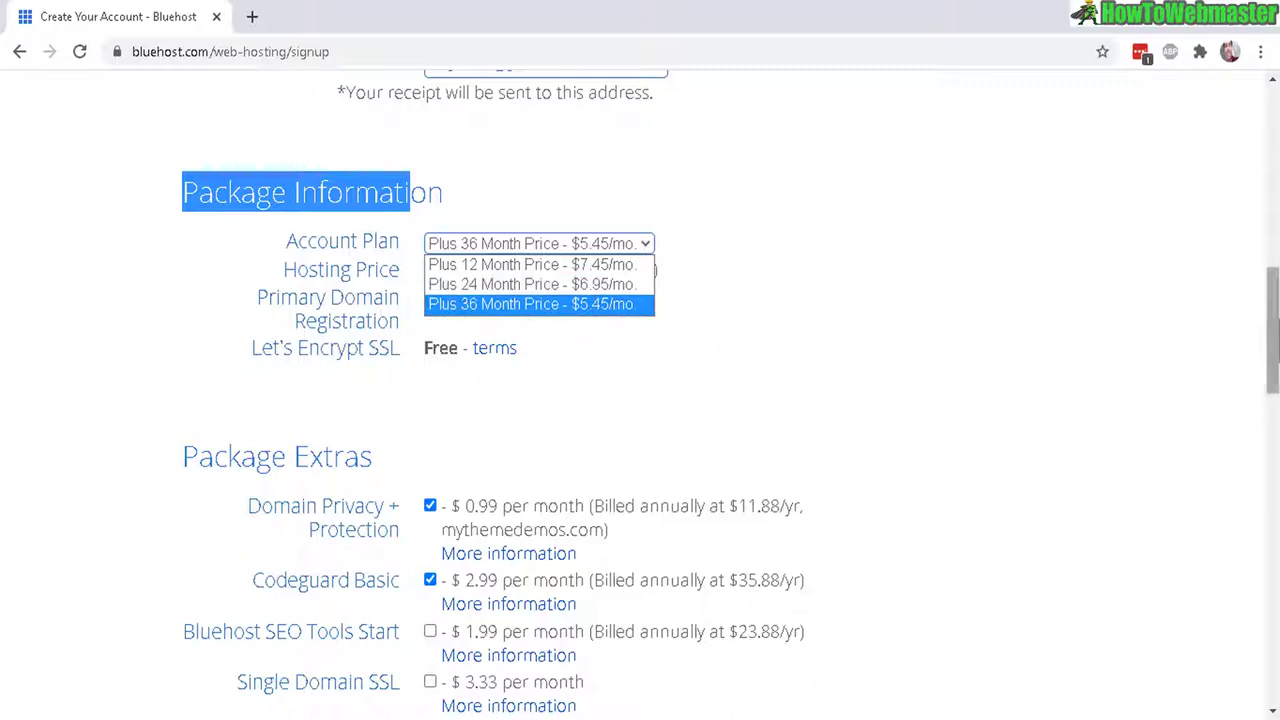
pyautogui.scroll(-1, 1272, 330)
pyautogui.click(486, 177)
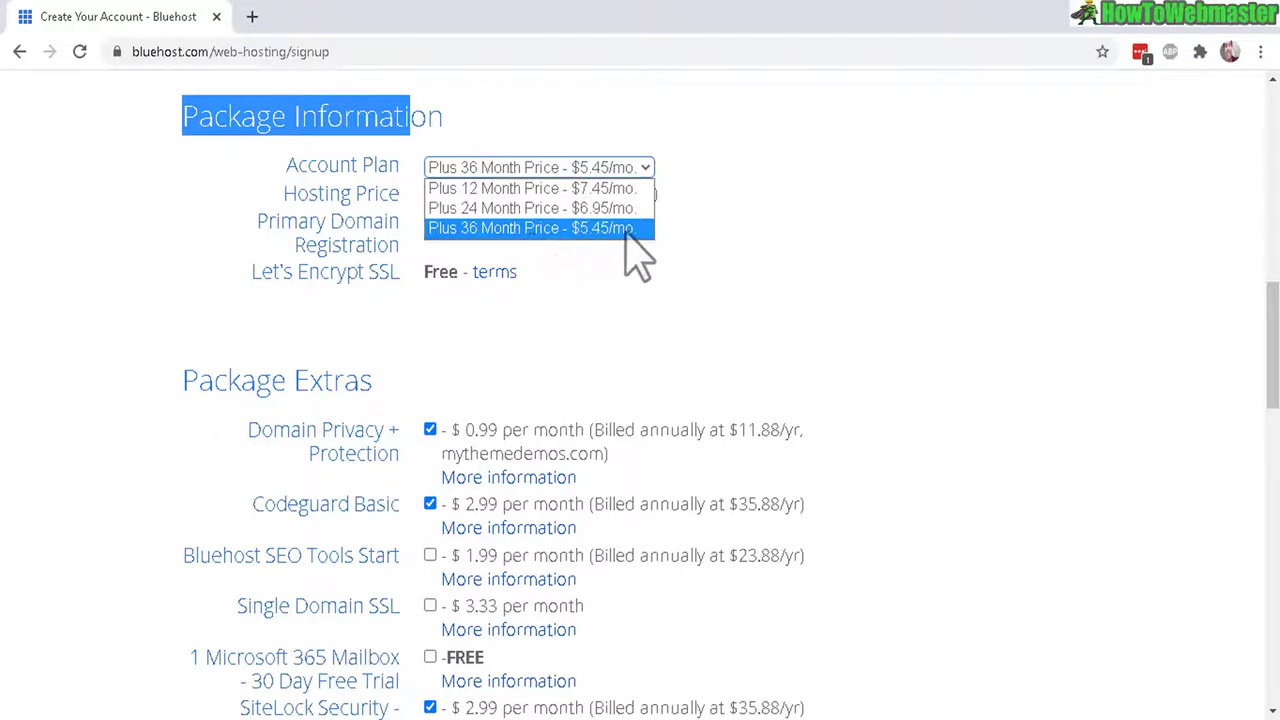
pyautogui.click(540, 190)
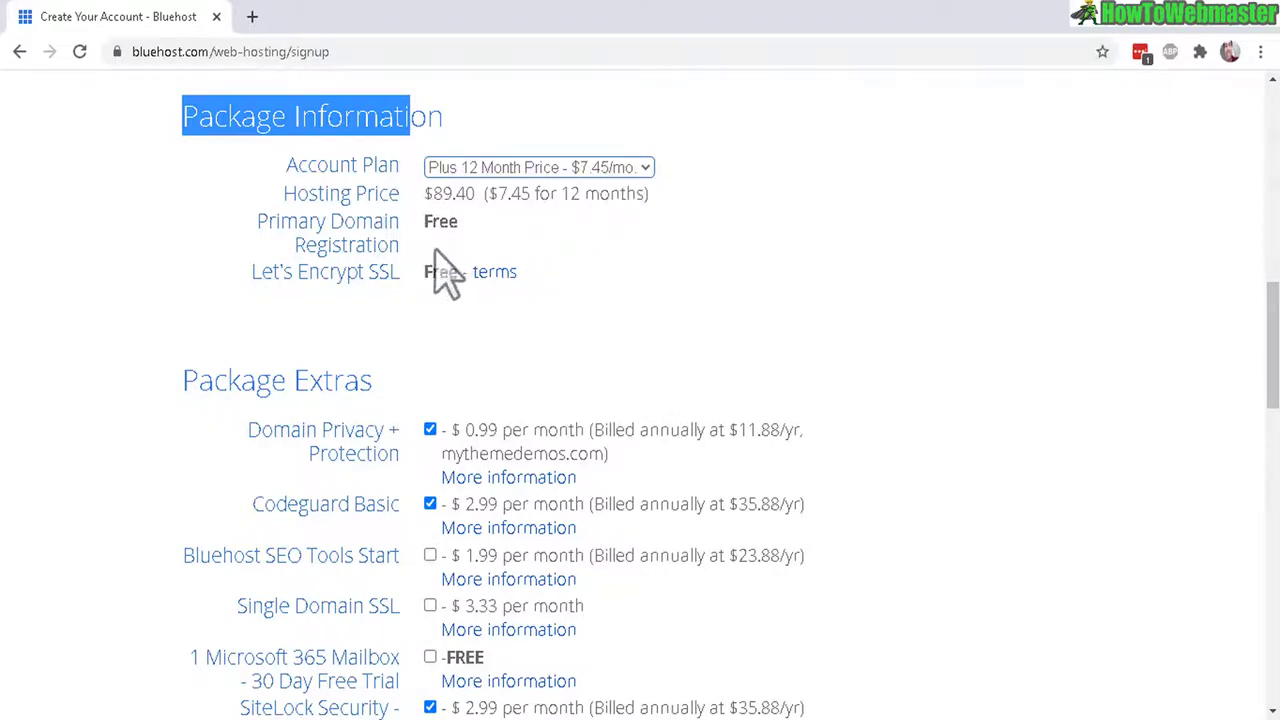
pyautogui.moveTo(262, 275); pyautogui.dragTo(474, 285)
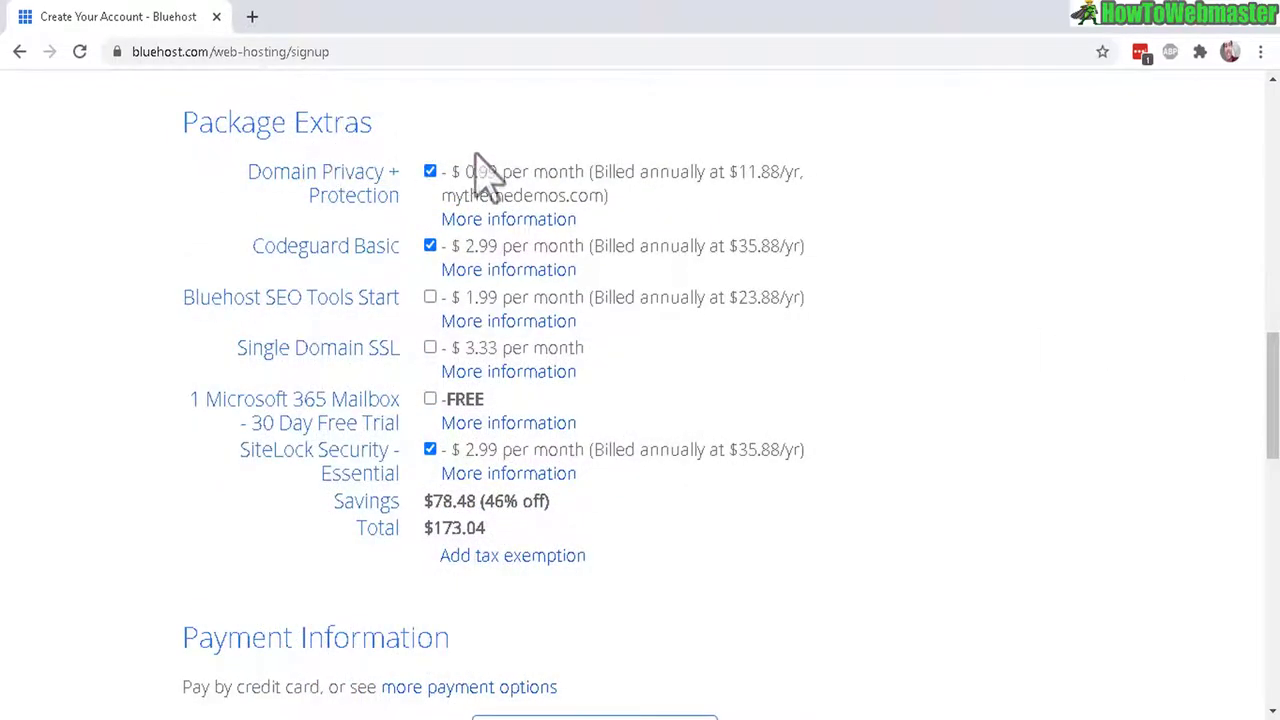
# Step: Remove the Domain Privacy + Protection, Codeguard Basic and SiteLock Security - Essential extras from the package, and check the total
pyautogui.click(430, 172)
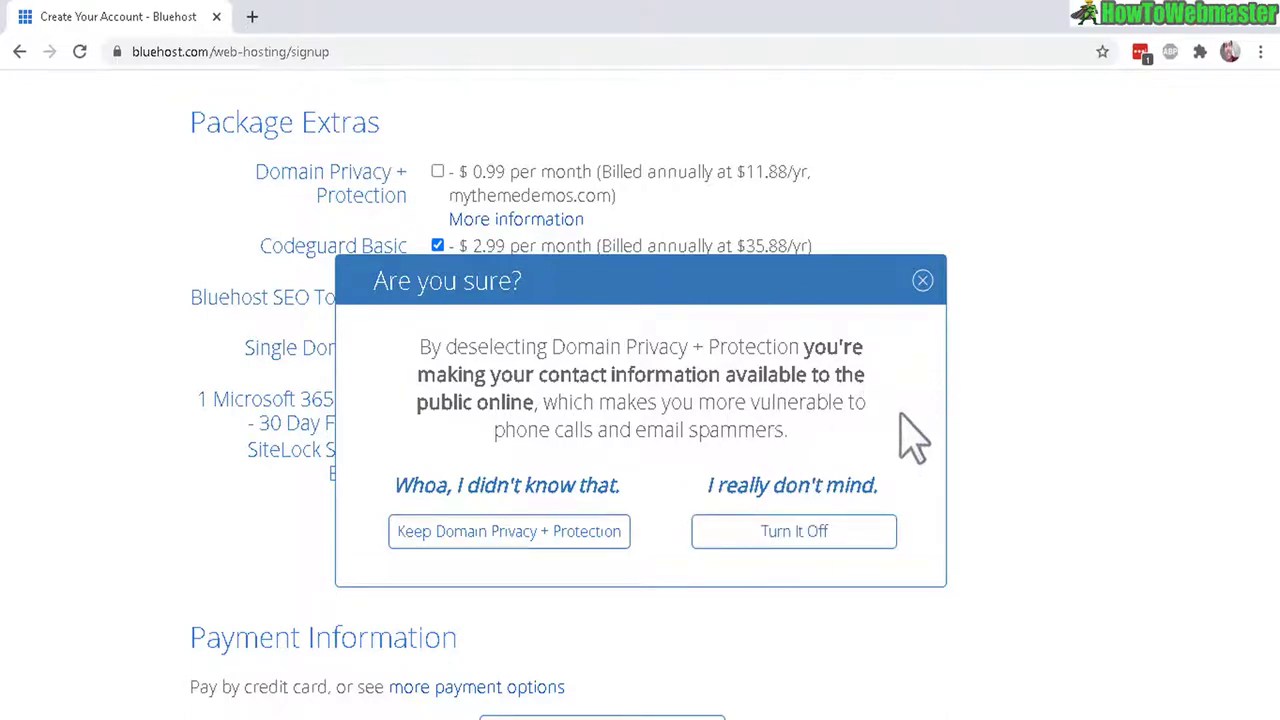
pyautogui.click(818, 545)
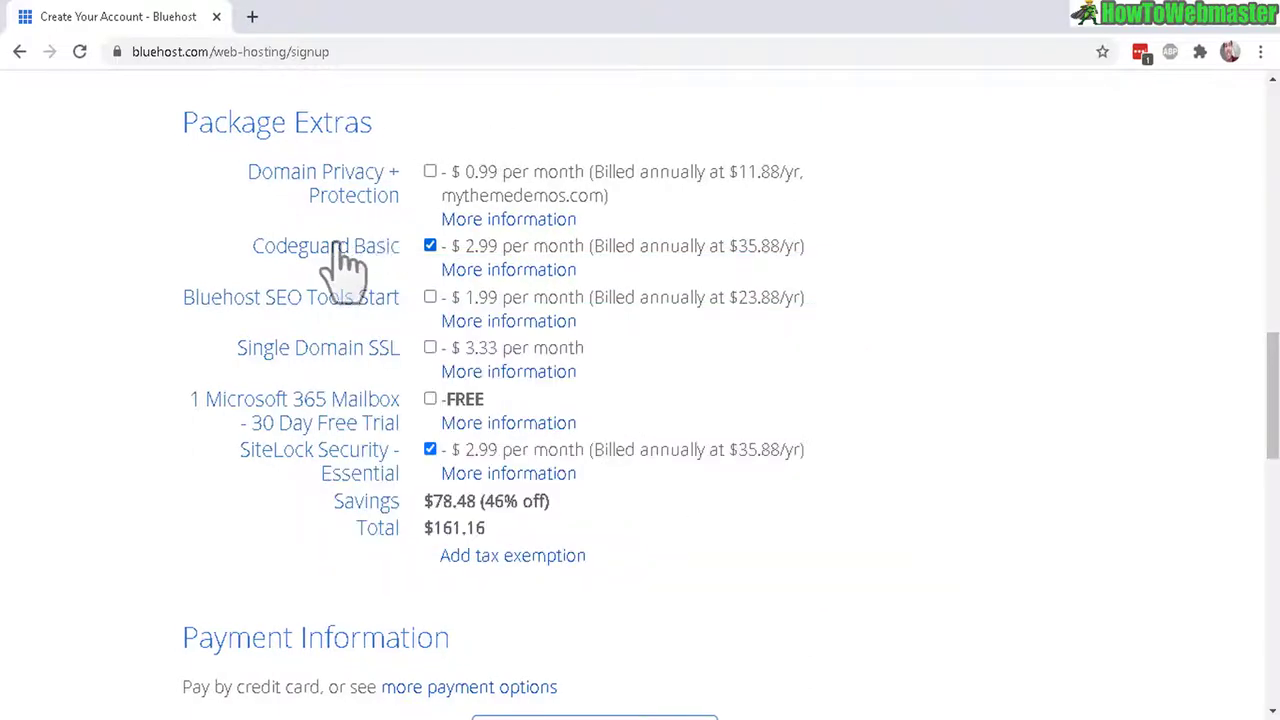
pyautogui.click(430, 247)
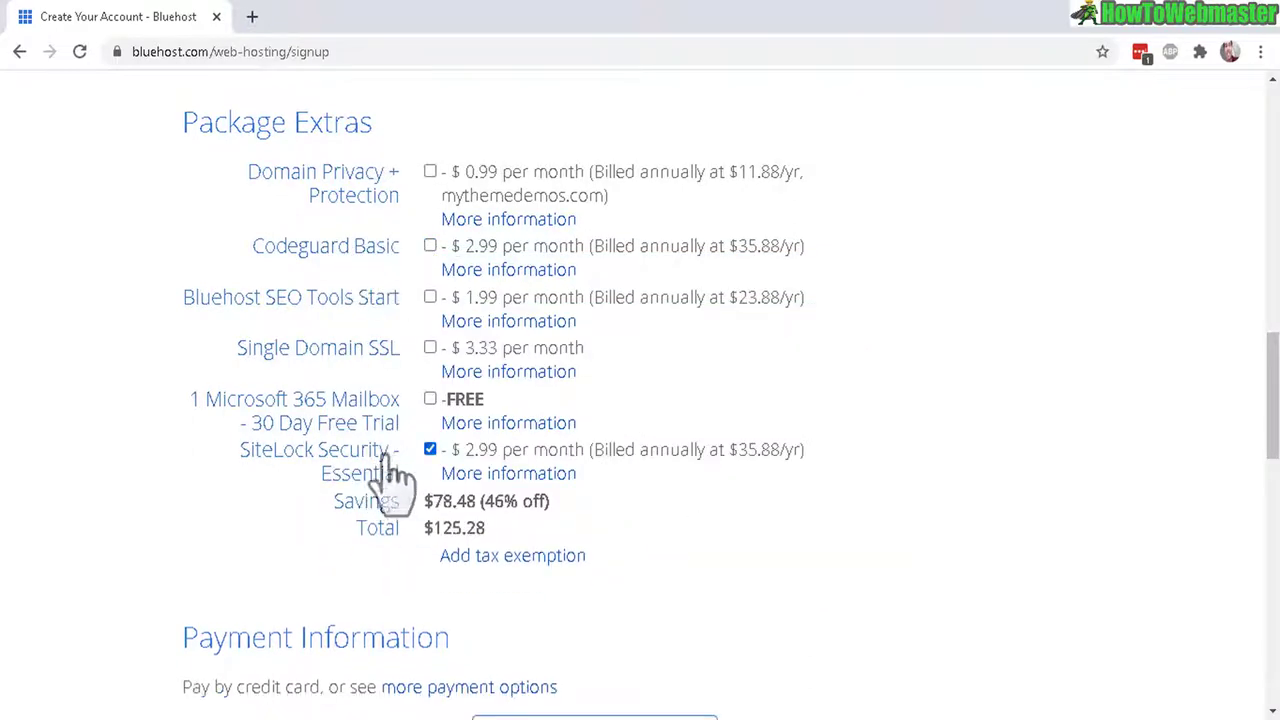
pyautogui.click(430, 449)
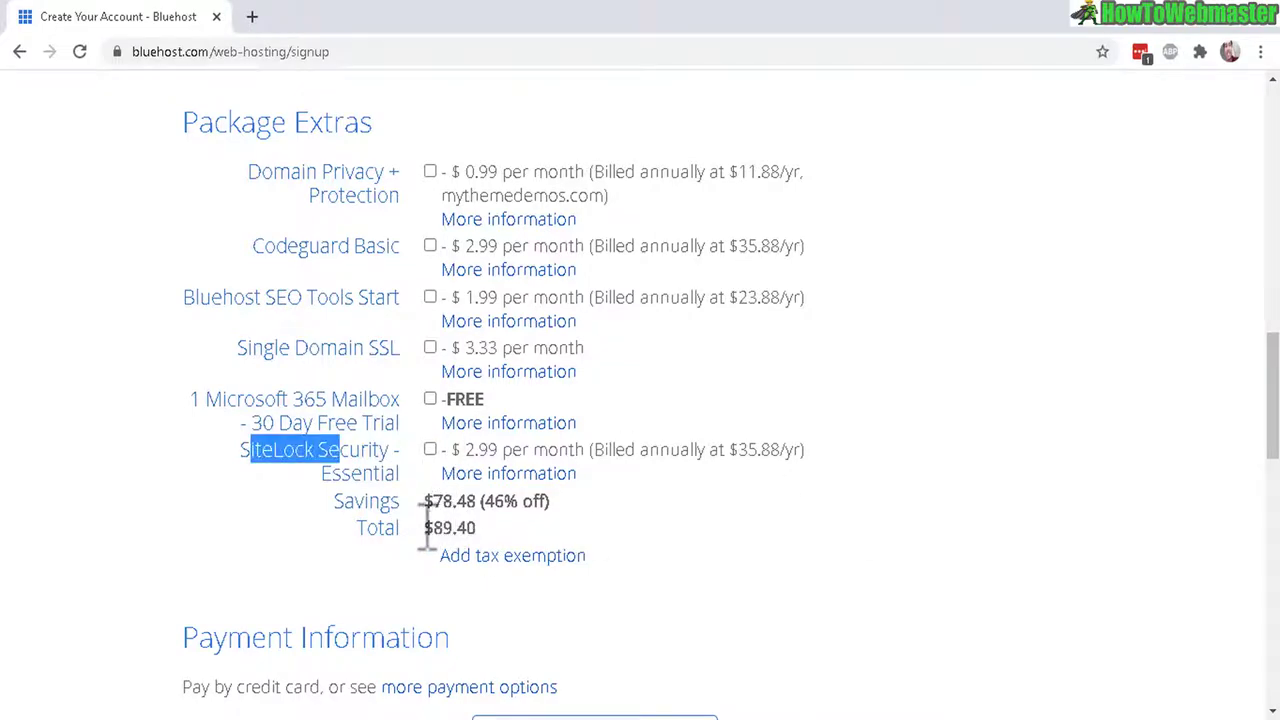
pyautogui.moveTo(424, 527); pyautogui.dragTo(478, 528)
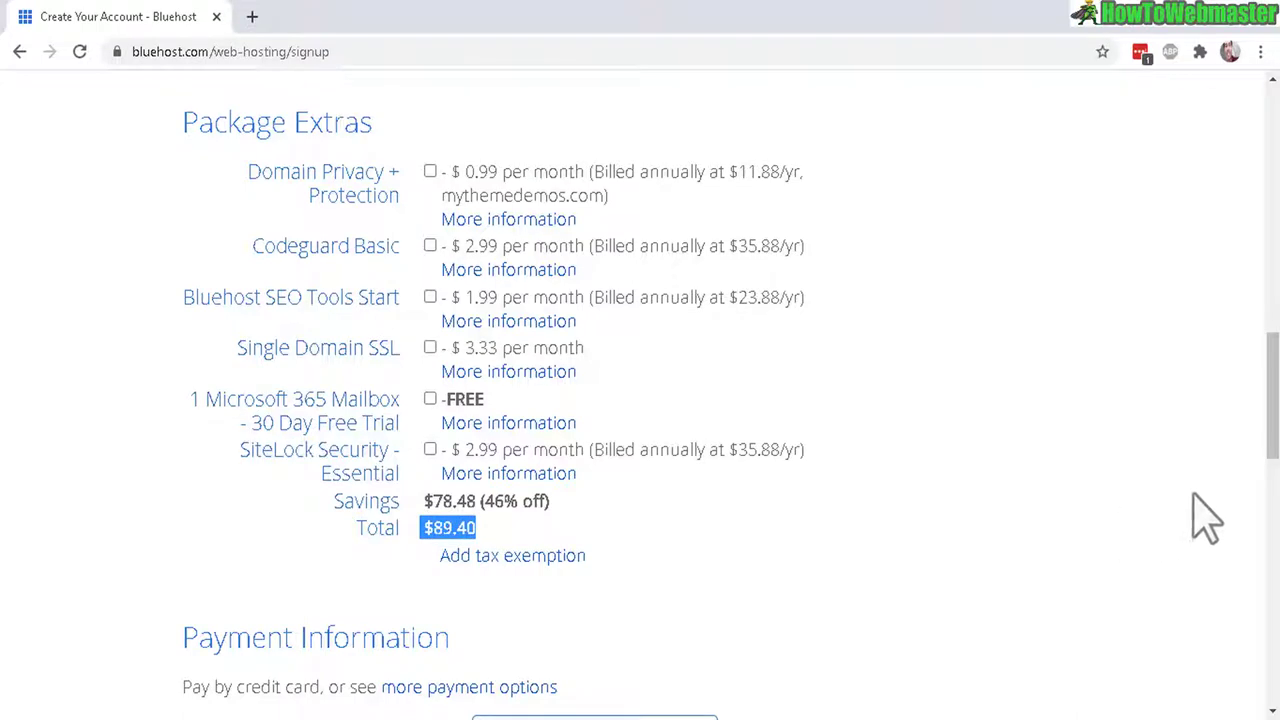
# Step: Choose PayPal as the payment method and agree to the auto renewal terms, terms of service and cancellation policy
pyautogui.moveTo(1272, 400); pyautogui.dragTo(1272, 467)
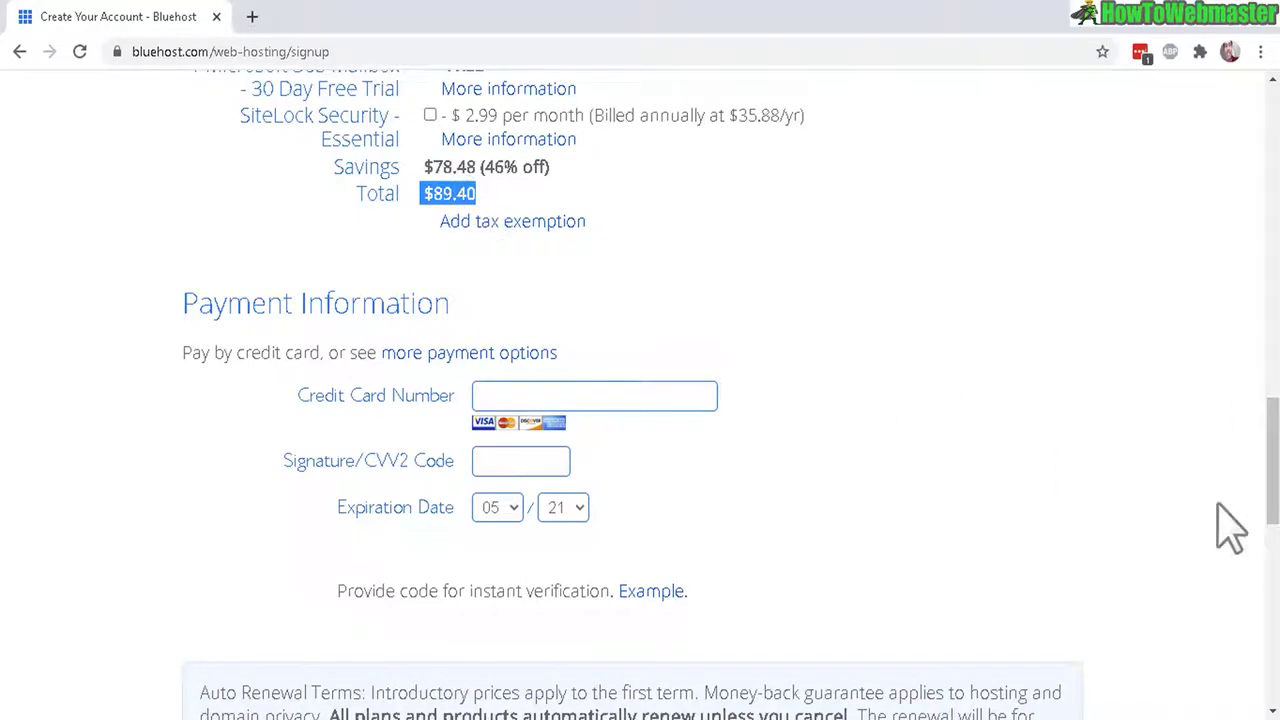
pyautogui.scroll(-3, 1272, 460)
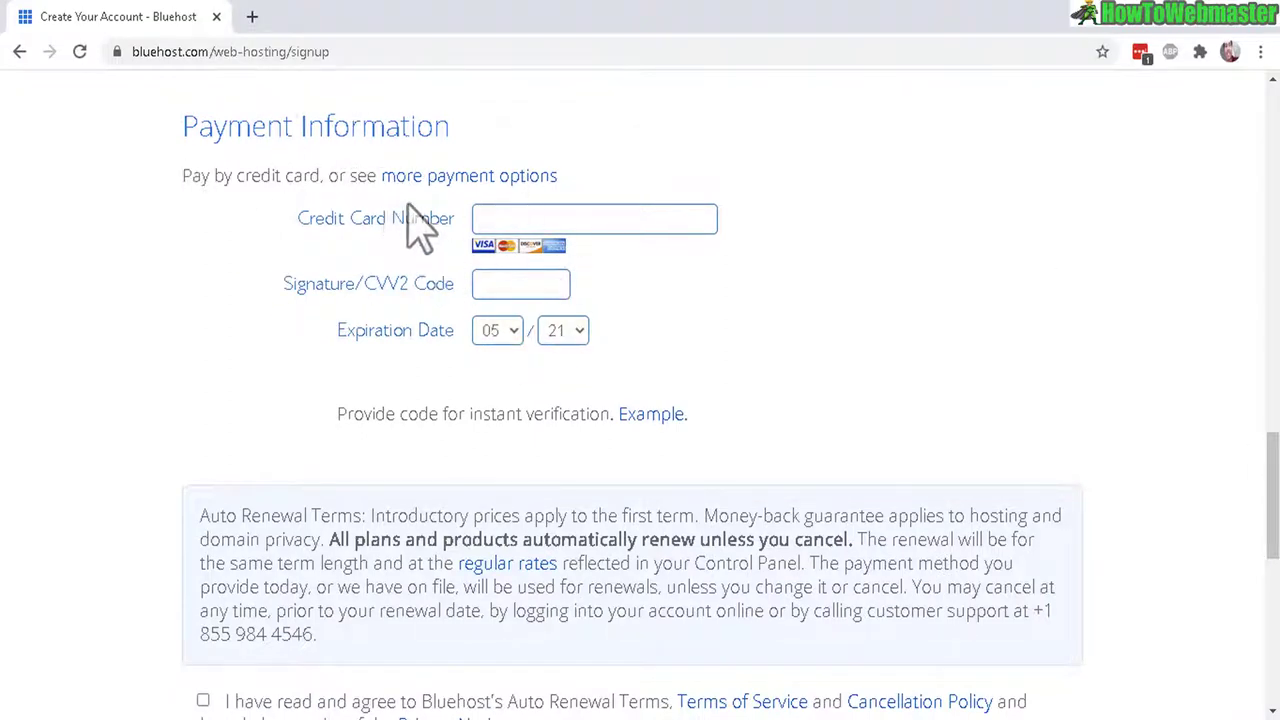
pyautogui.click(487, 177)
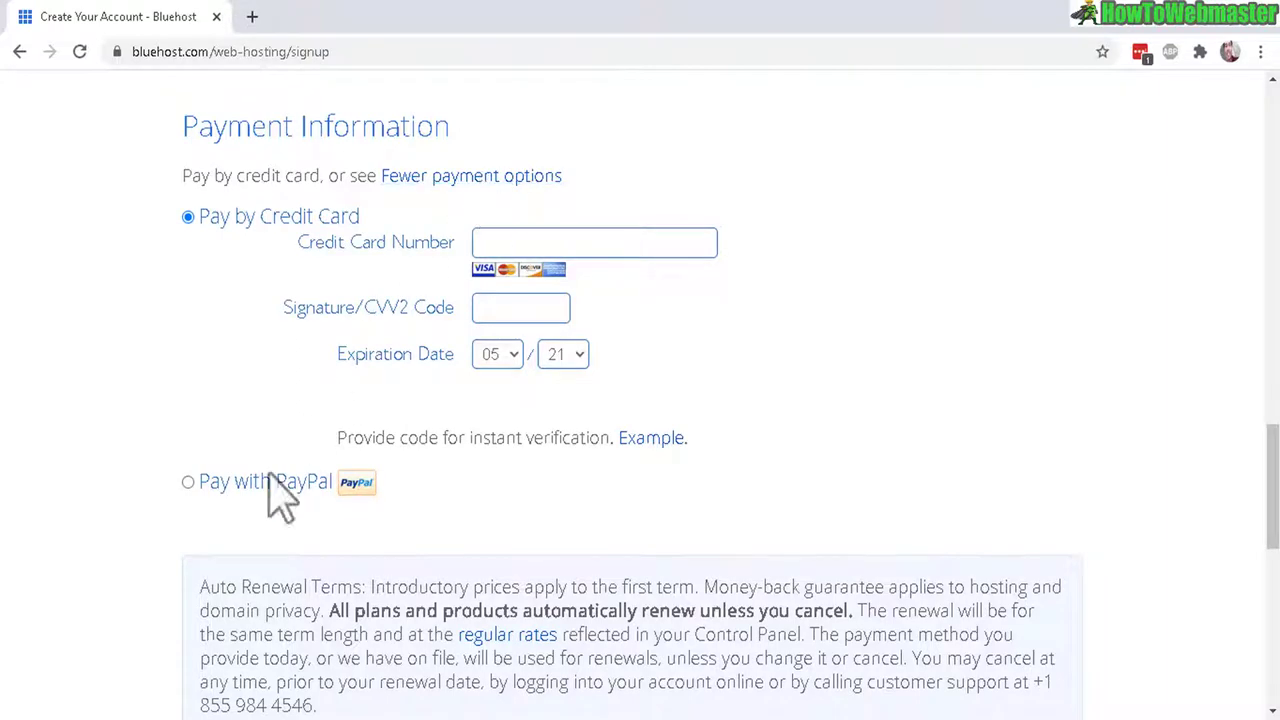
pyautogui.click(188, 483)
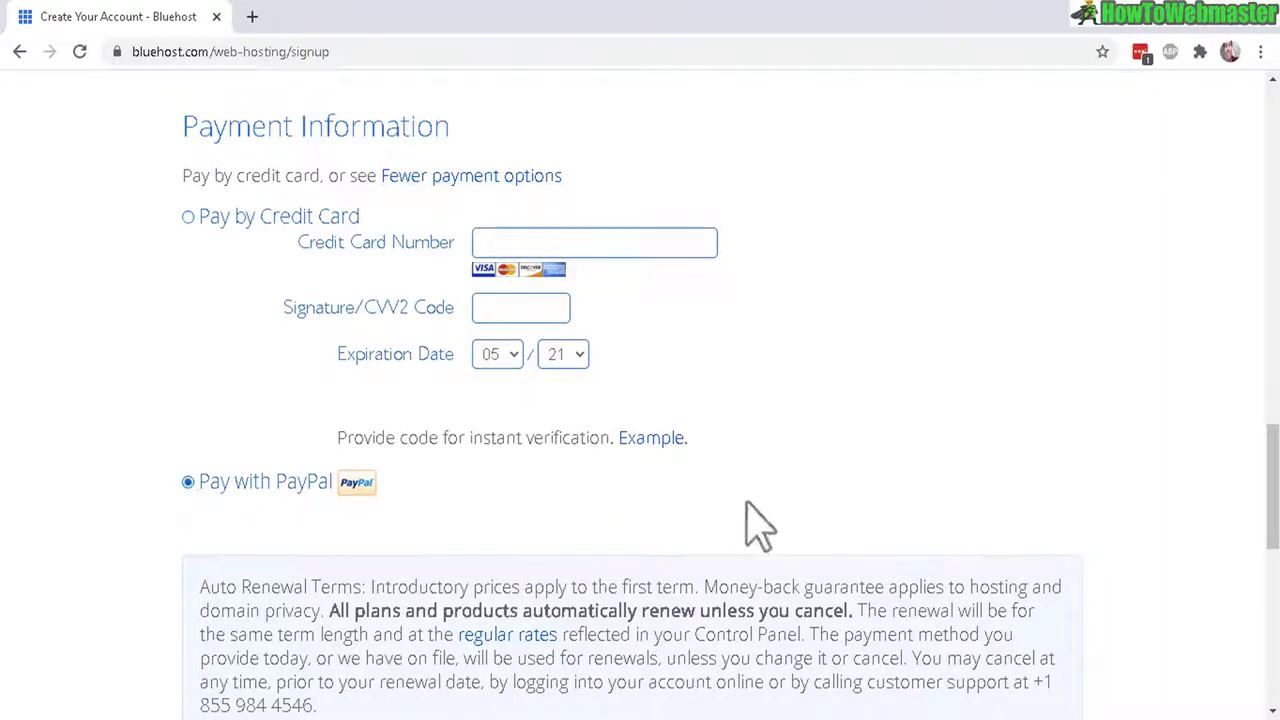
pyautogui.scroll(-4, 749, 523)
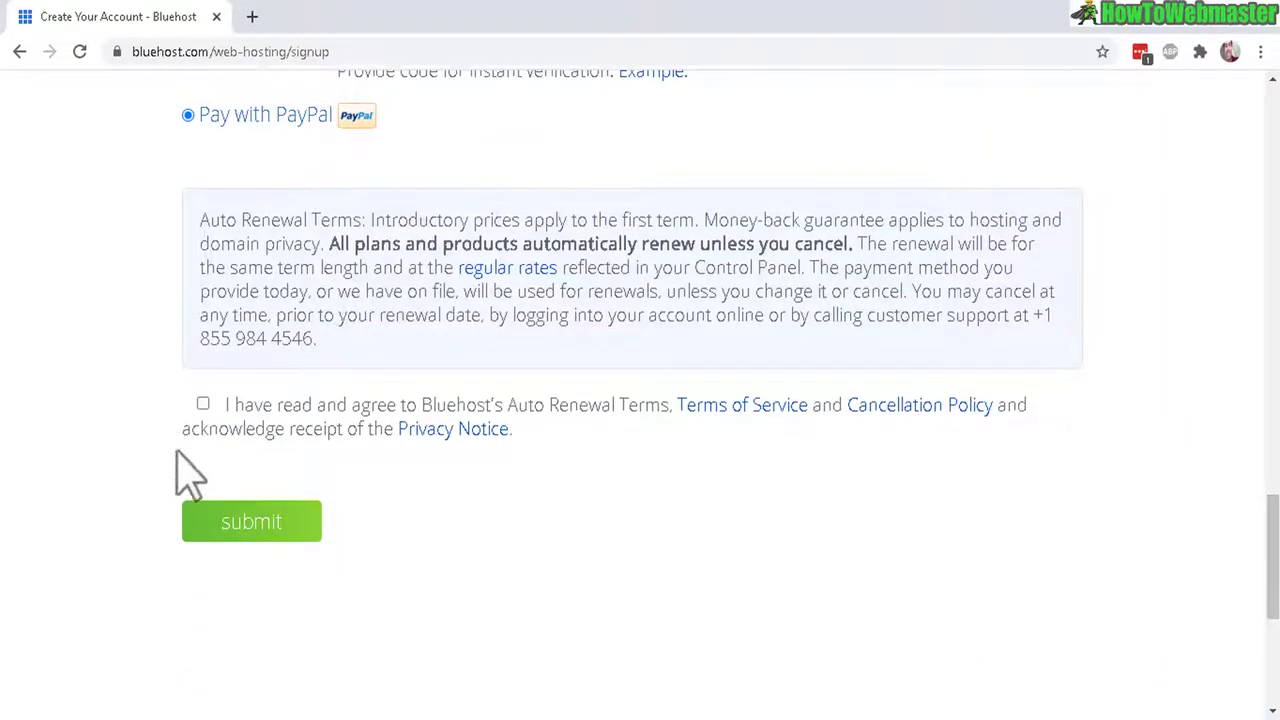
pyautogui.click(203, 404)
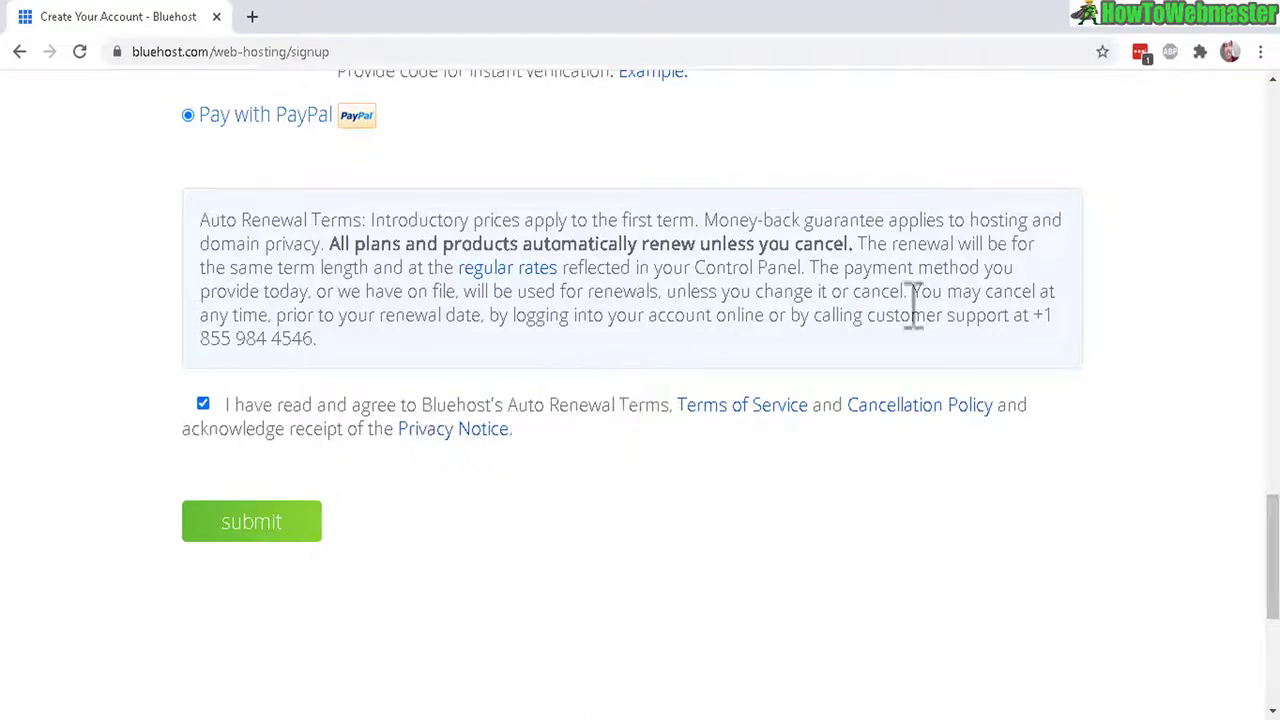
pyautogui.moveTo(964, 296); pyautogui.dragTo(832, 325)
pyautogui.click(833, 318)
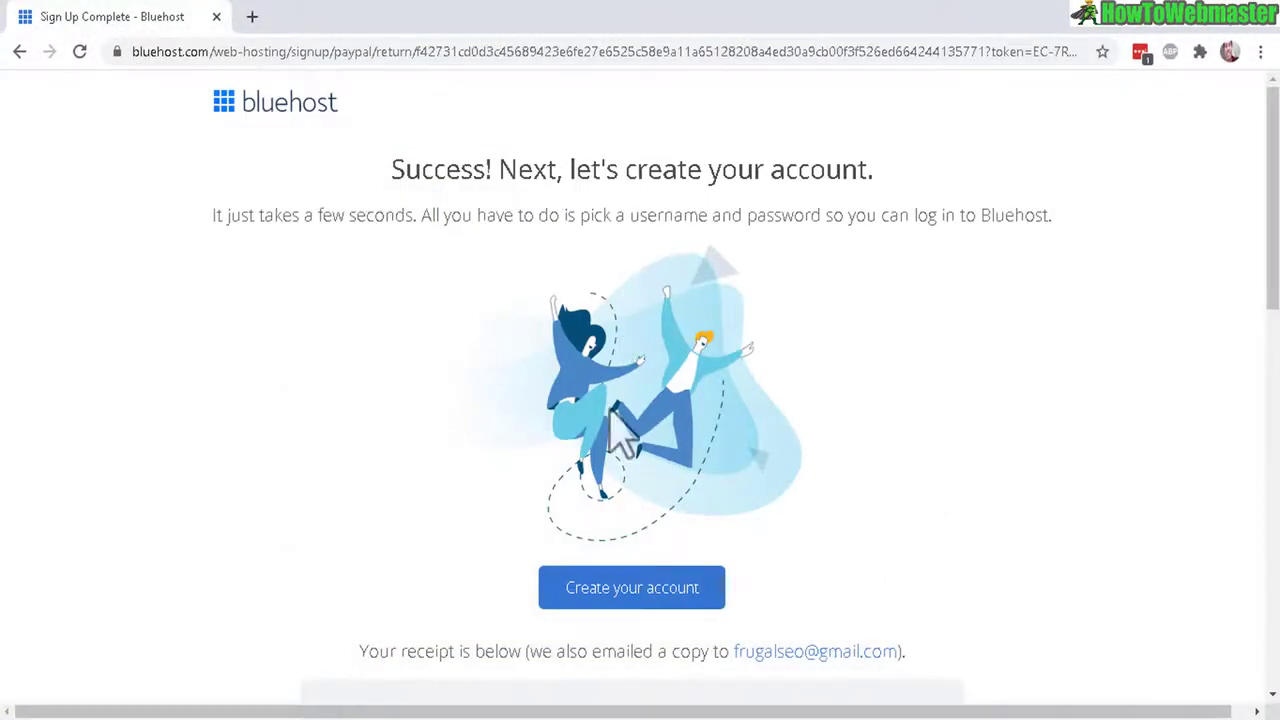
# Step: Create the account for mythemedemos.com by entering and retyping a new account password and agreeing to the privacy policy and terms
pyautogui.moveTo(416, 651); pyautogui.dragTo(930, 688)
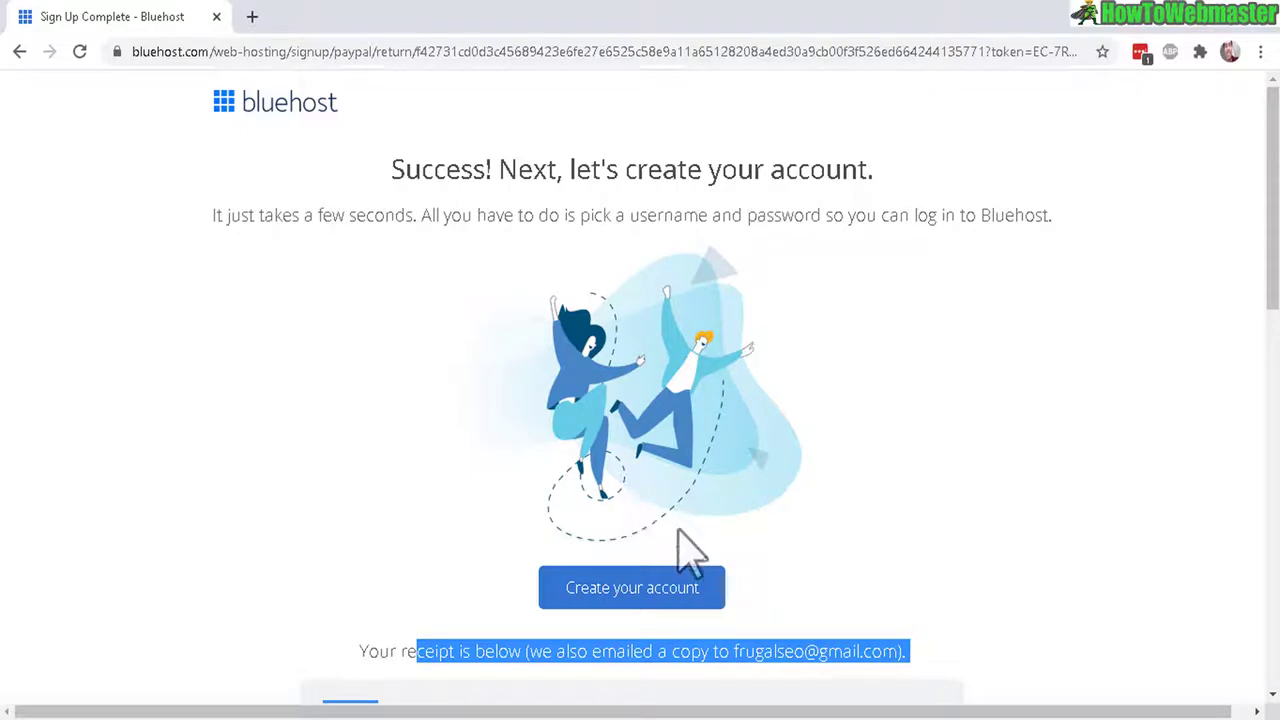
pyautogui.click(632, 590)
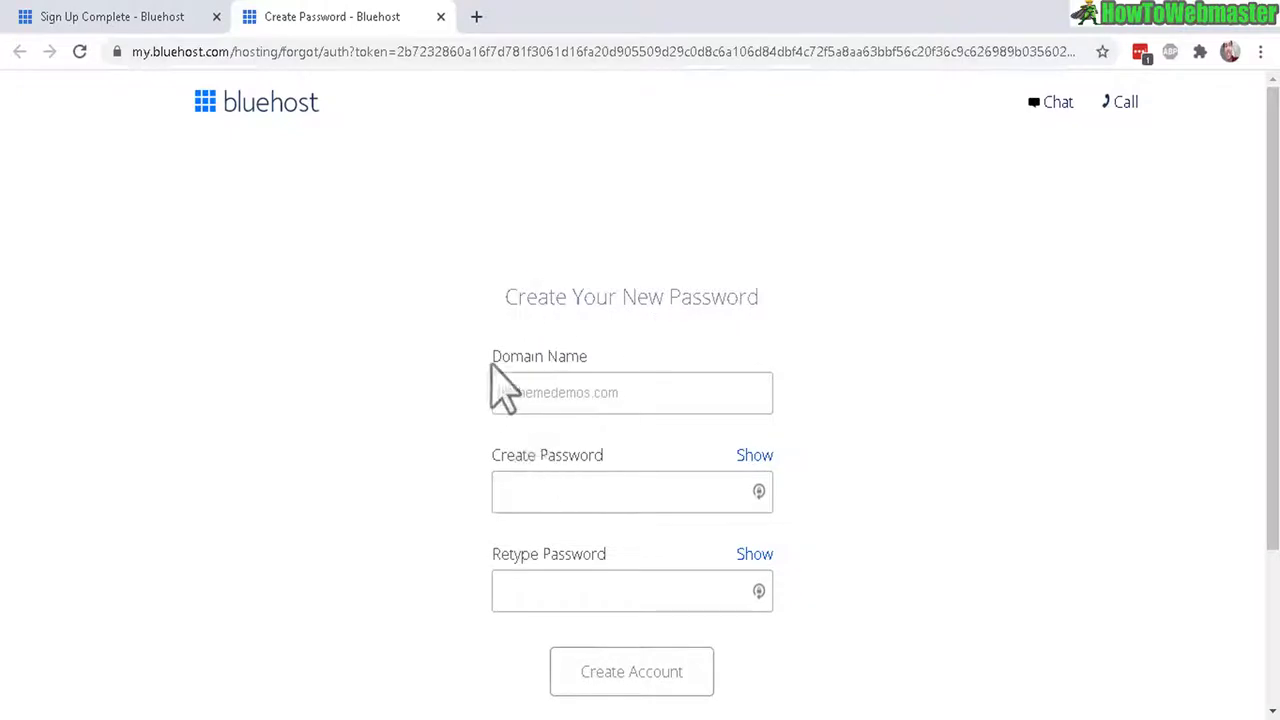
pyautogui.moveTo(491, 360); pyautogui.dragTo(604, 387)
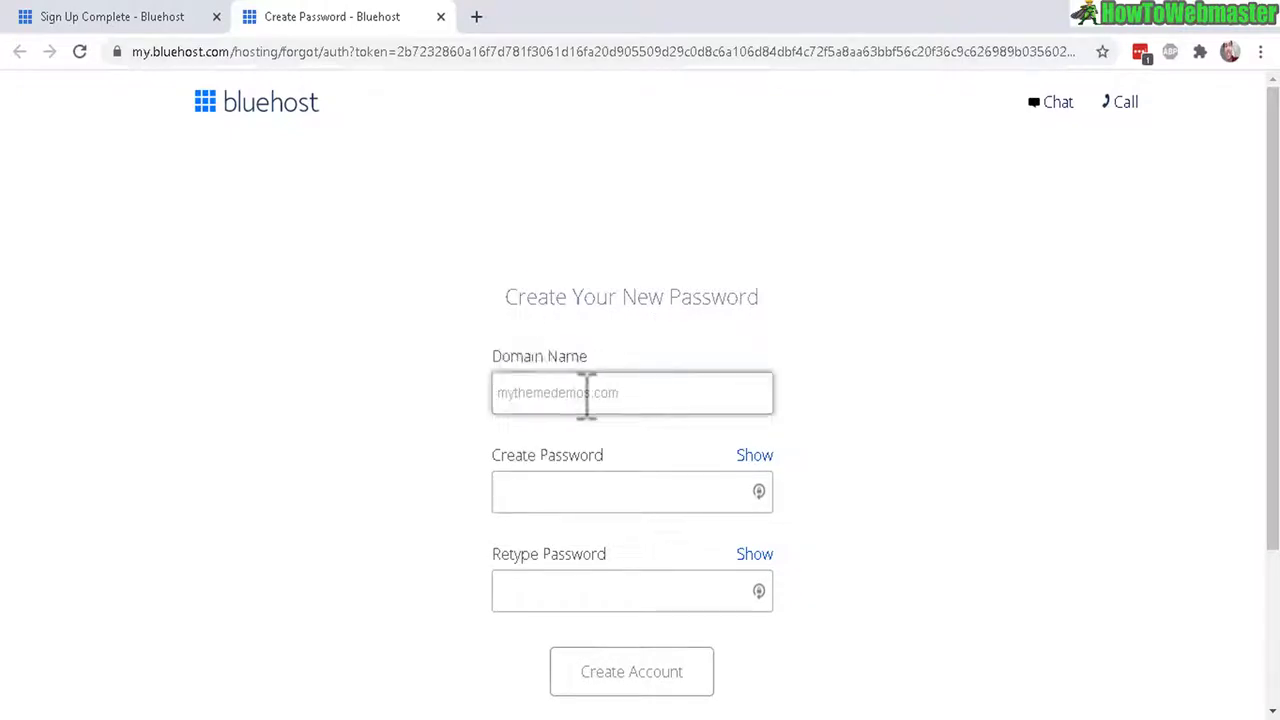
pyautogui.tripleClick(528, 393)
pyautogui.click(571, 505)
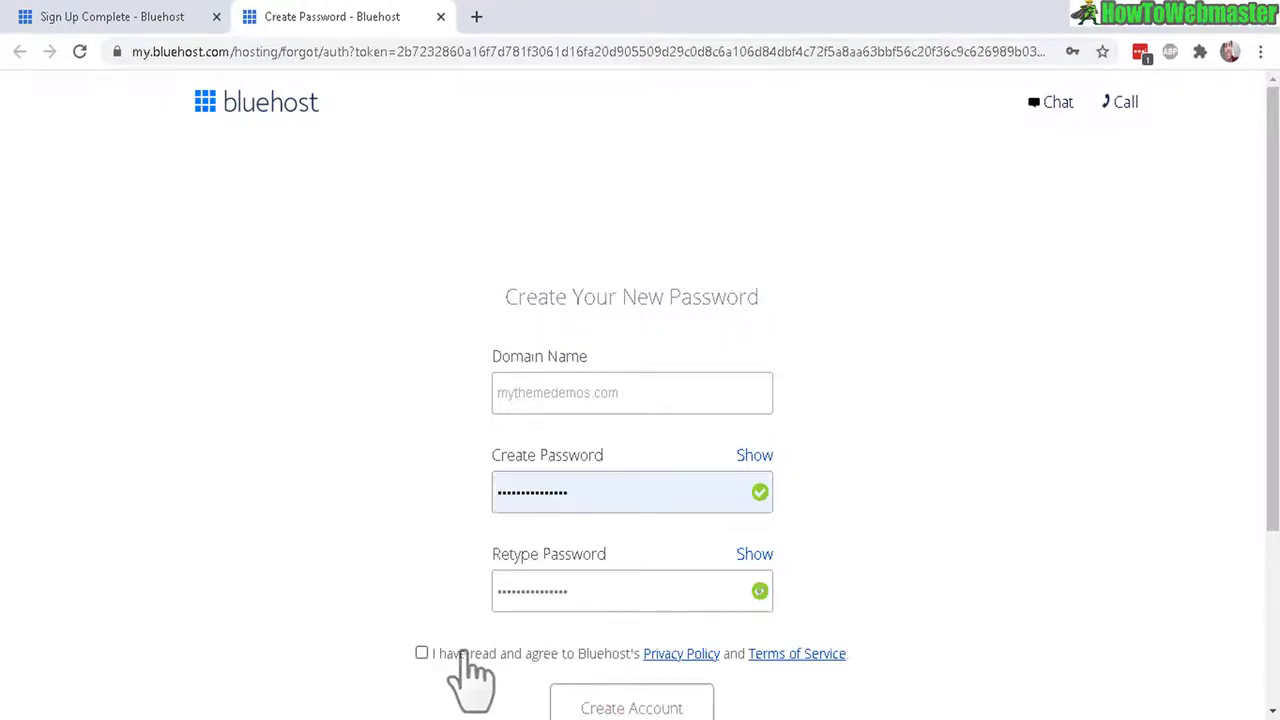
pyautogui.click(421, 653)
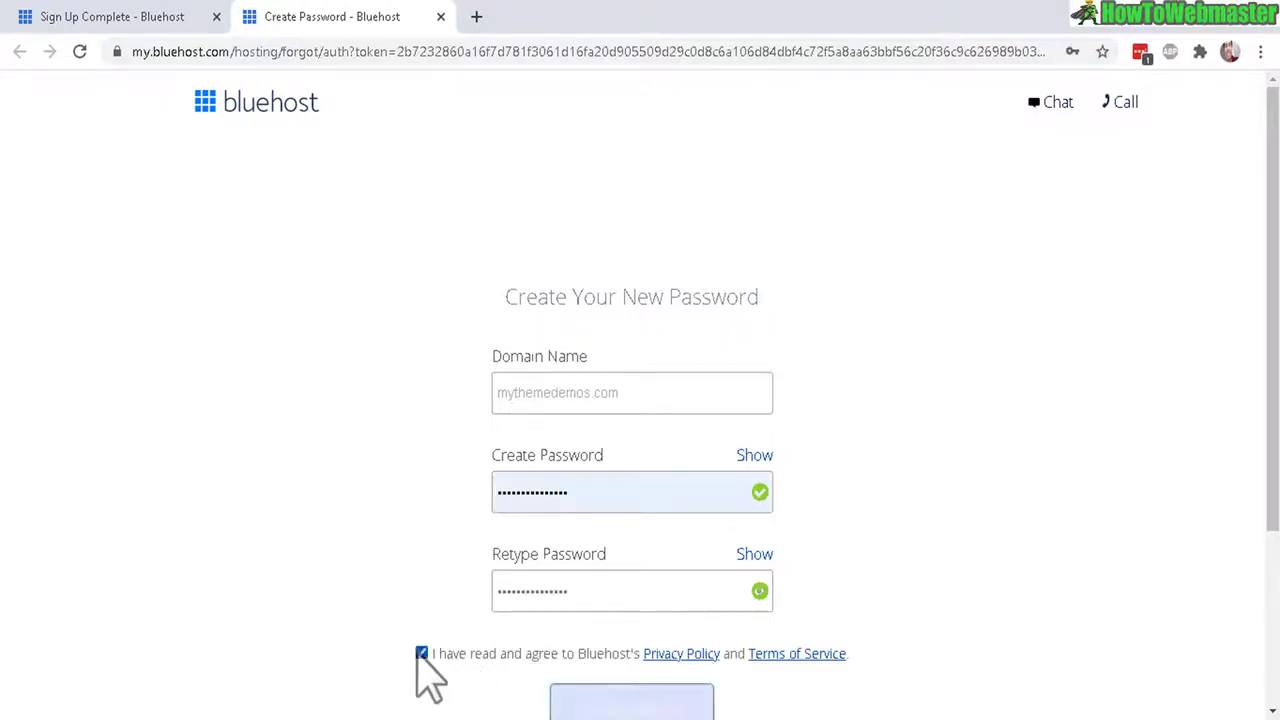
pyautogui.click(666, 707)
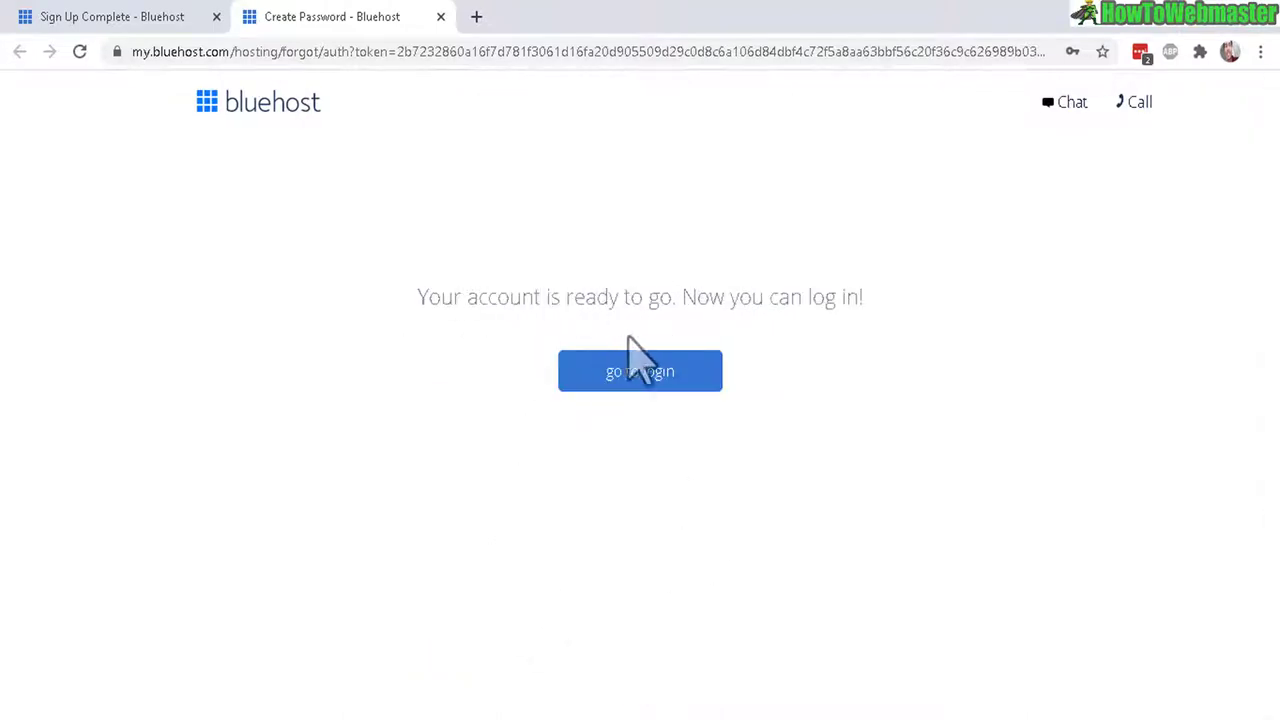
# Step: Go to the login page and log in to the hosting account for mythemedemos.com
pyautogui.click(646, 384)
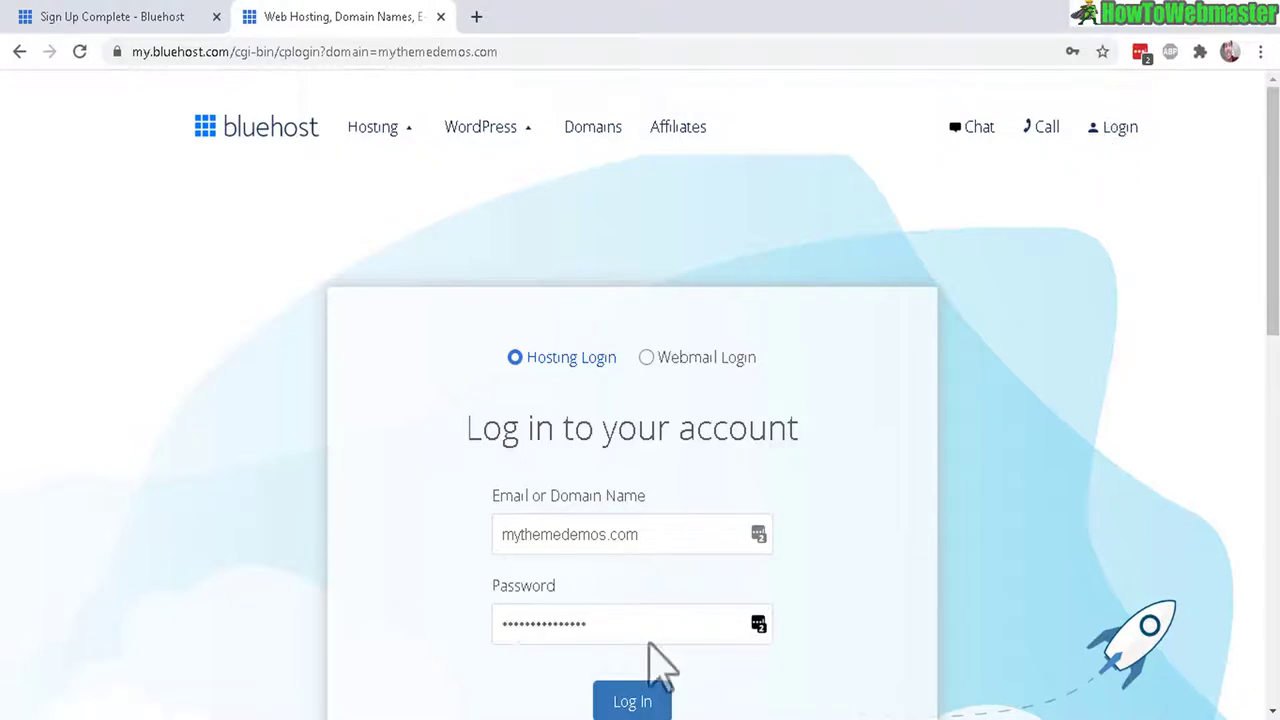
pyautogui.click(612, 697)
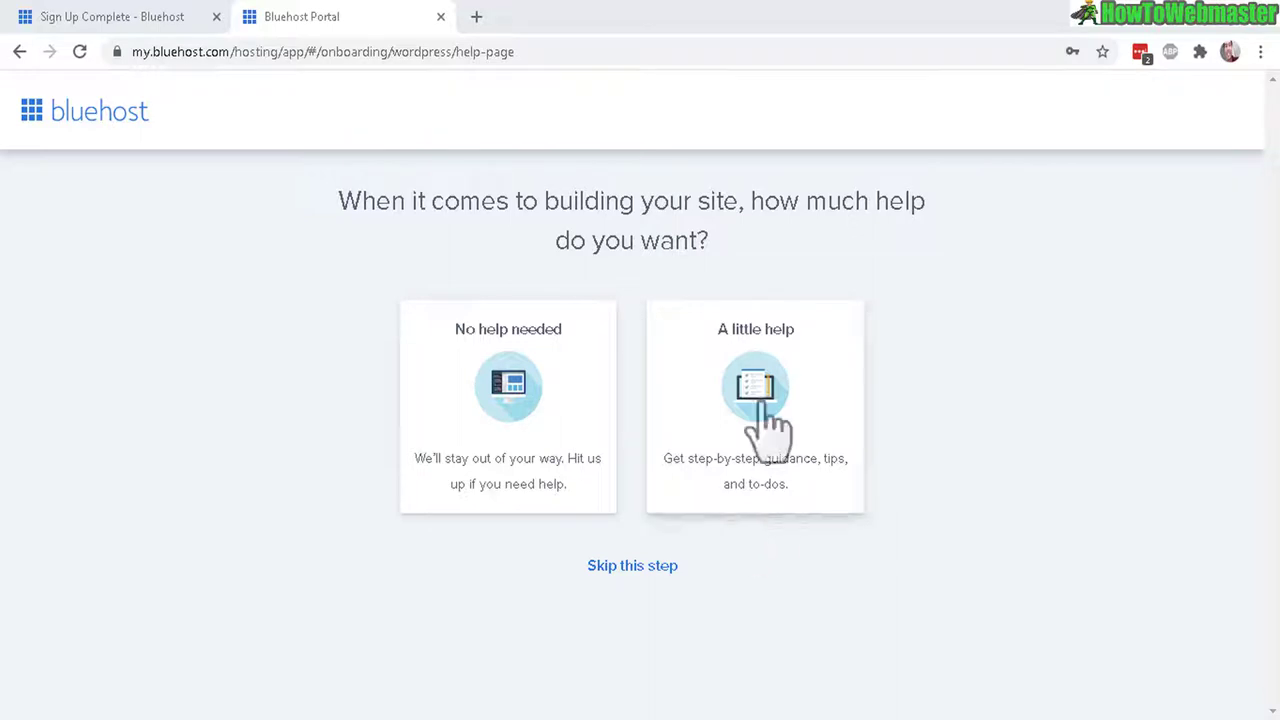
# Step: Choose a little help for building the site and pick Blog as the kind of site
pyautogui.click(757, 402)
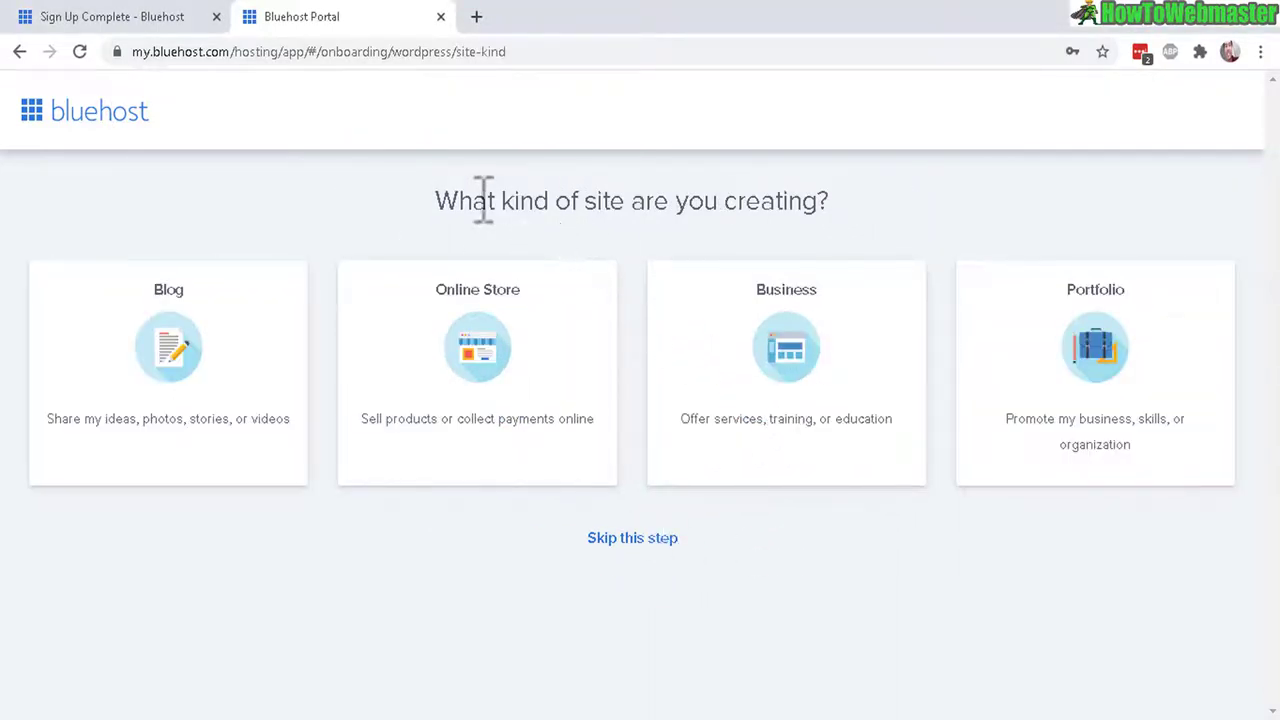
pyautogui.moveTo(476, 201); pyautogui.dragTo(846, 234)
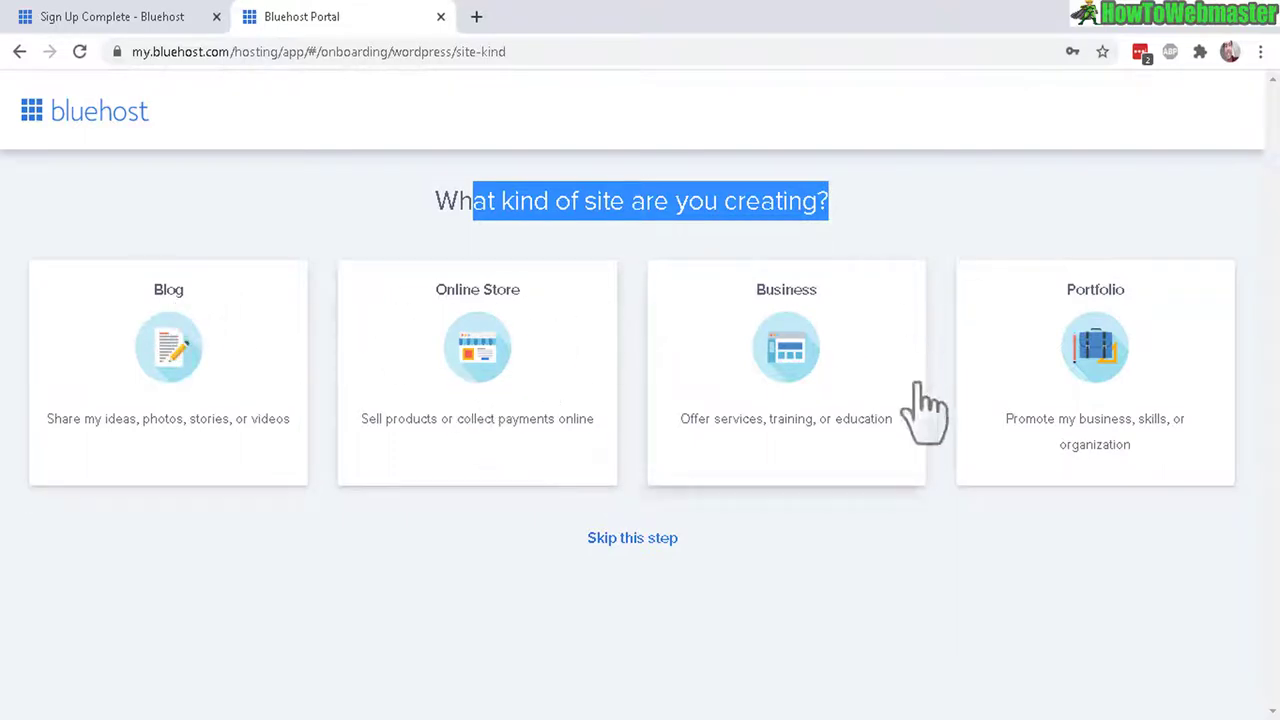
pyautogui.click(215, 360)
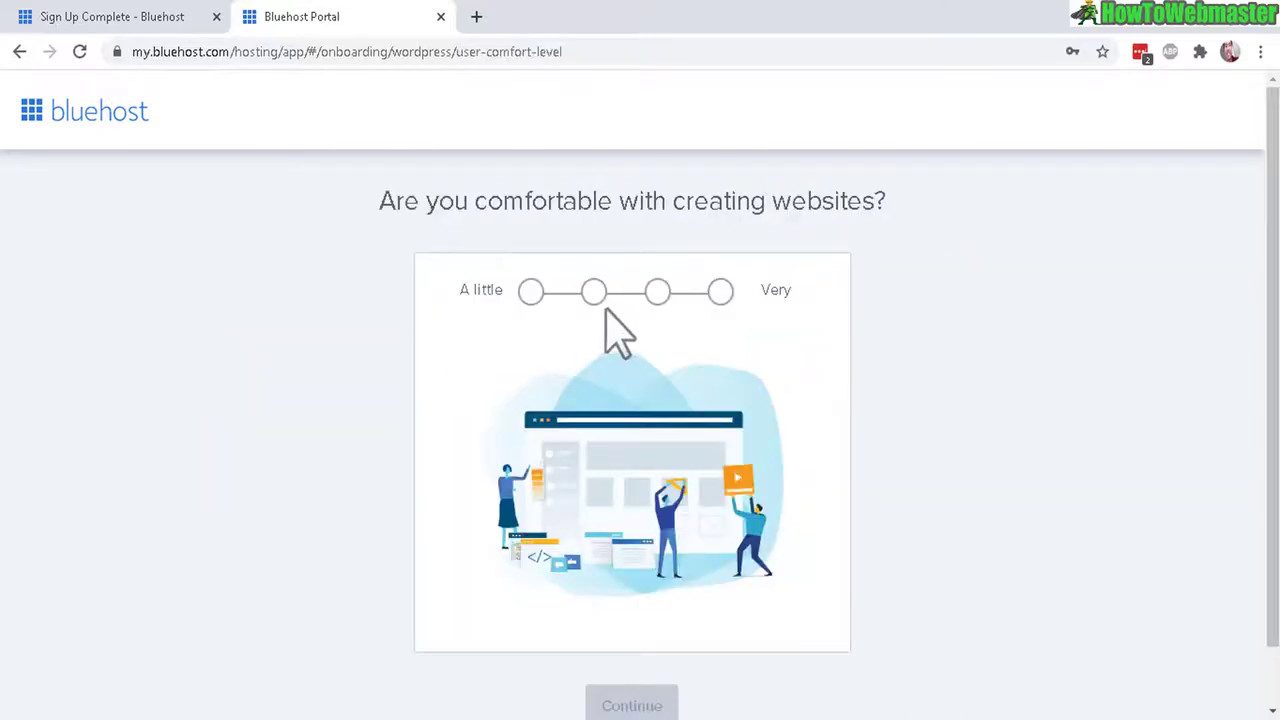
# Step: Rate the comfort with creating websites at the lowest level, nearest "A little", and continue
pyautogui.click(530, 292)
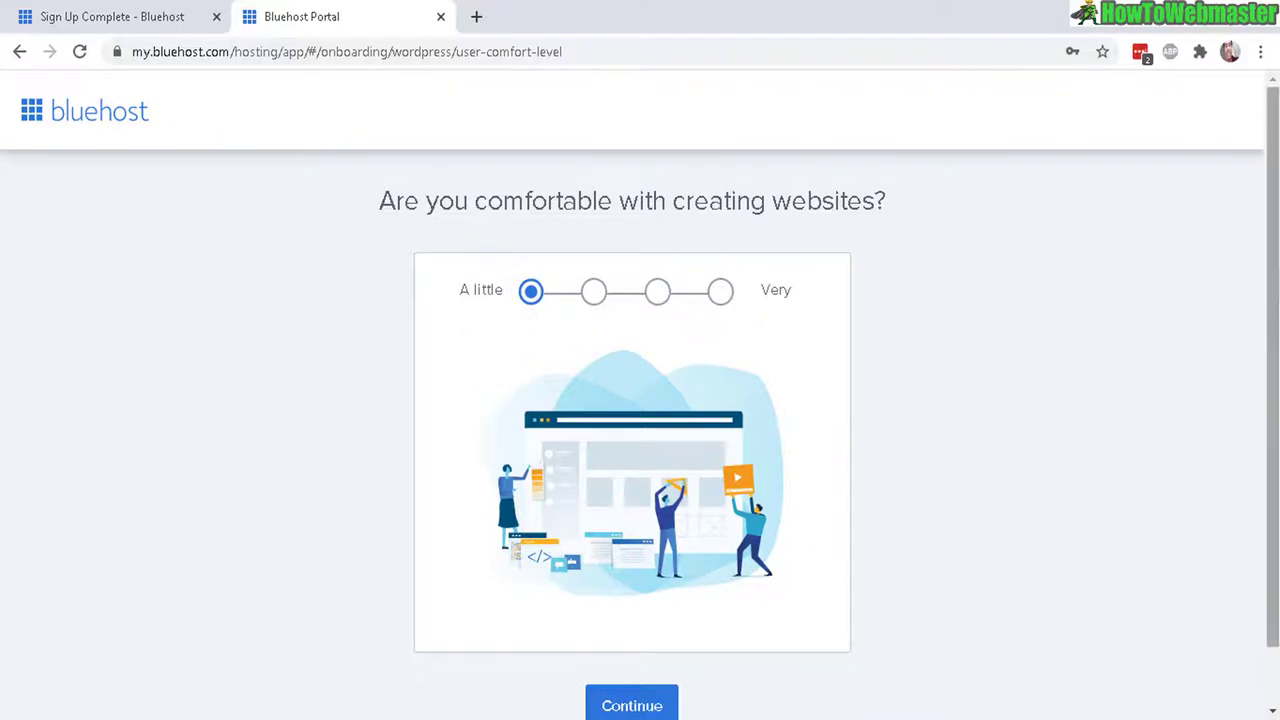
pyautogui.scroll(-2, 1272, 290)
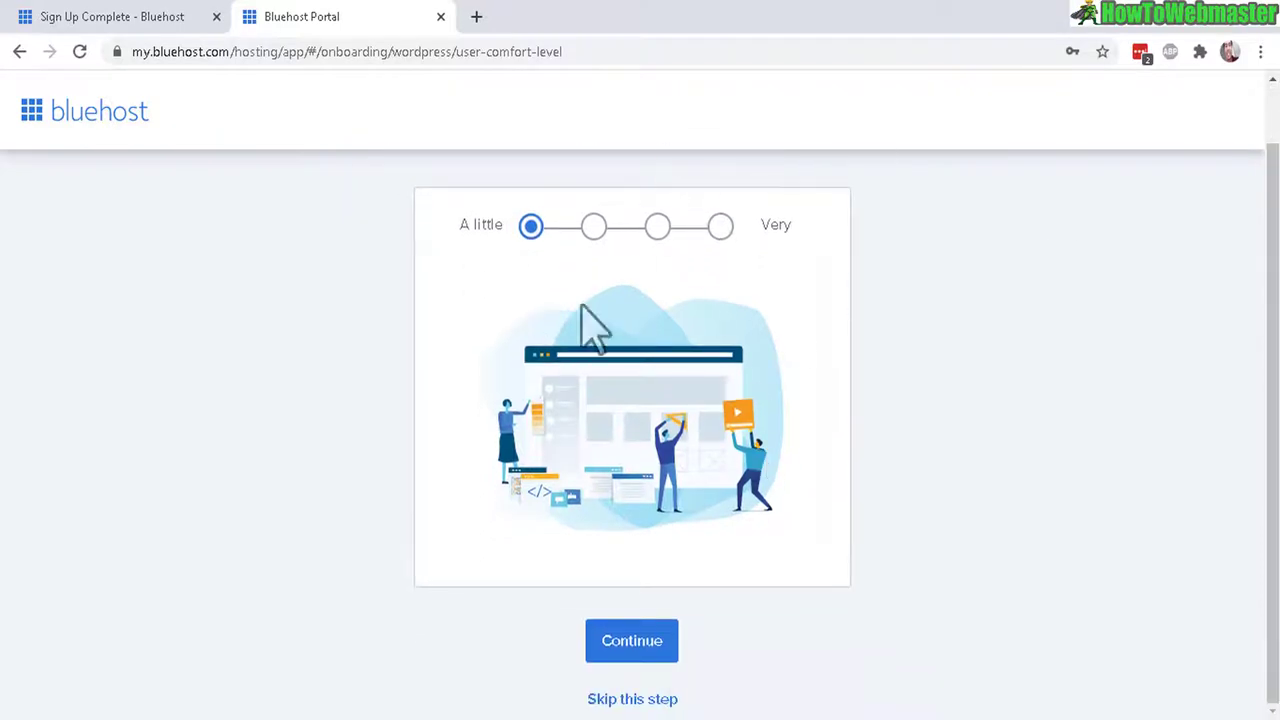
pyautogui.click(658, 645)
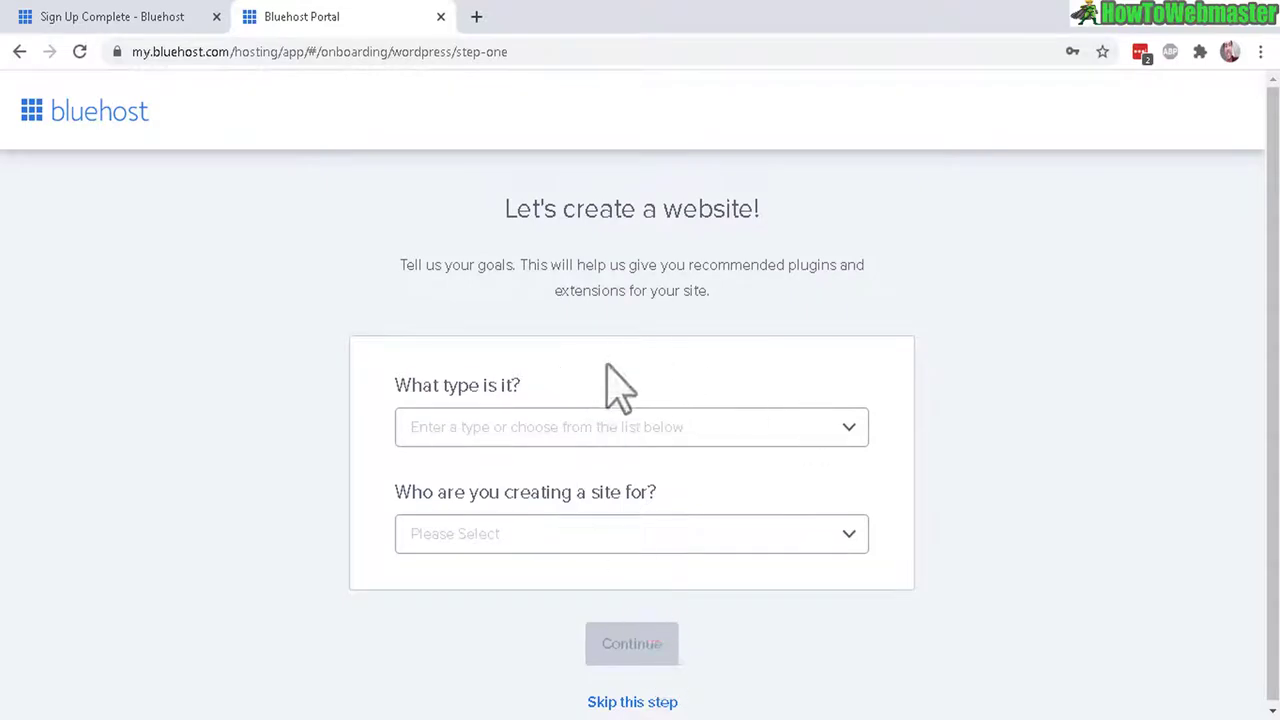
# Step: Set the website type to Personal, created for Myself, and continue
pyautogui.click(845, 440)
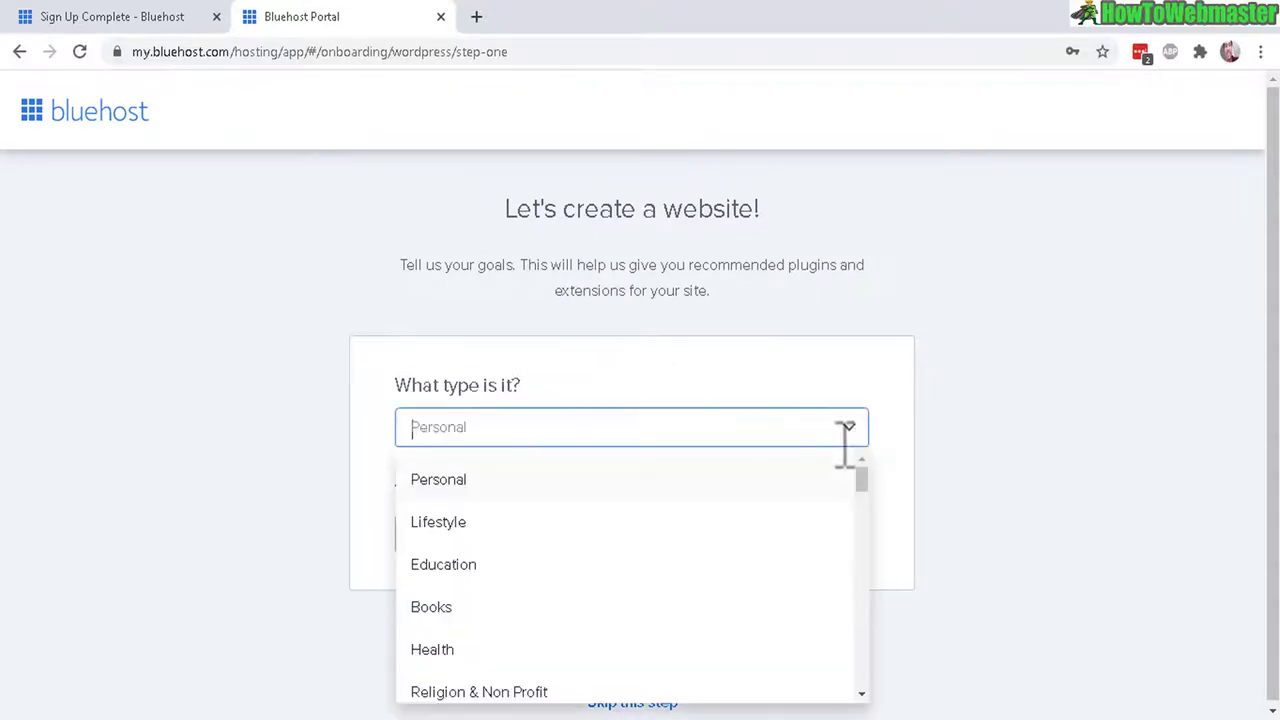
pyautogui.click(452, 484)
pyautogui.click(773, 533)
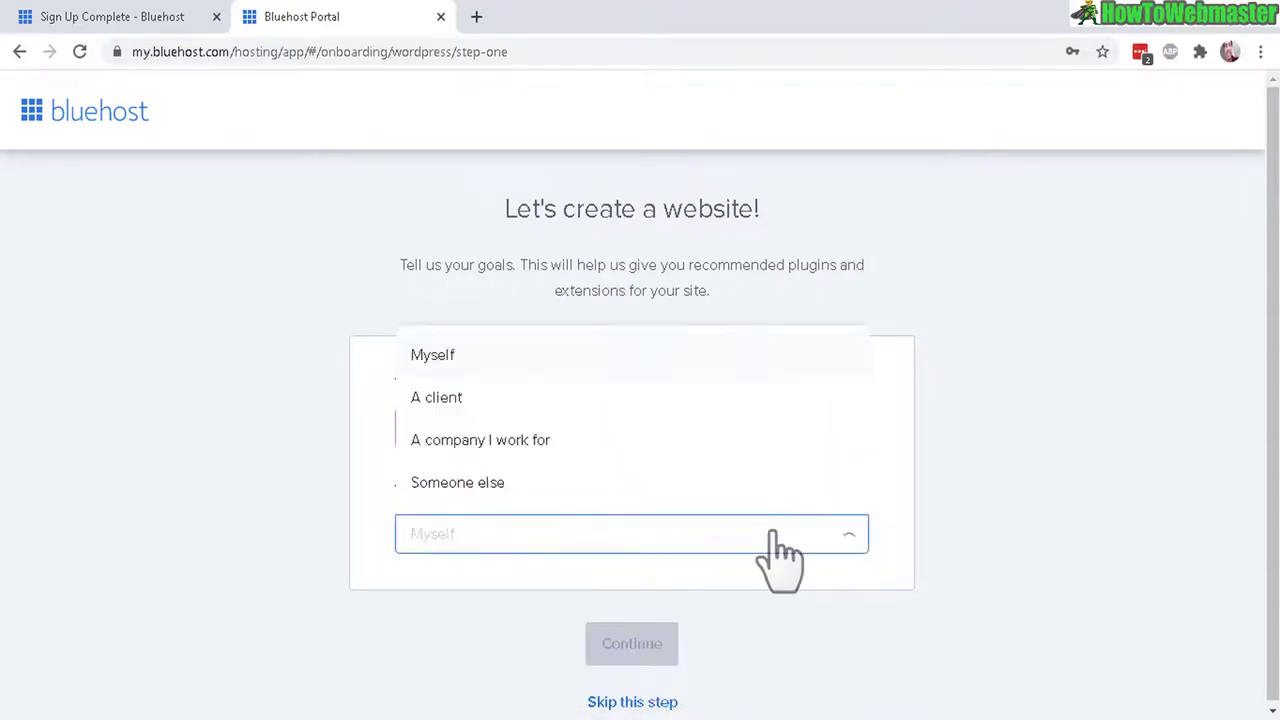
pyautogui.click(452, 356)
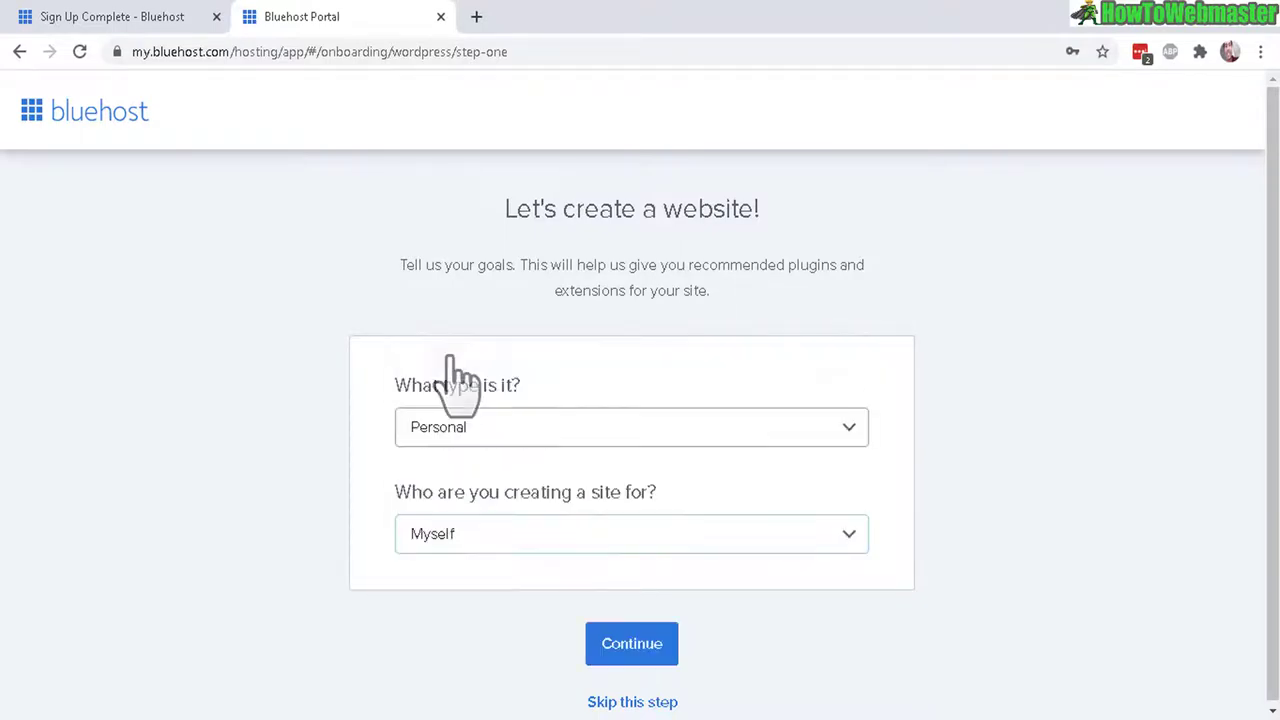
pyautogui.click(618, 648)
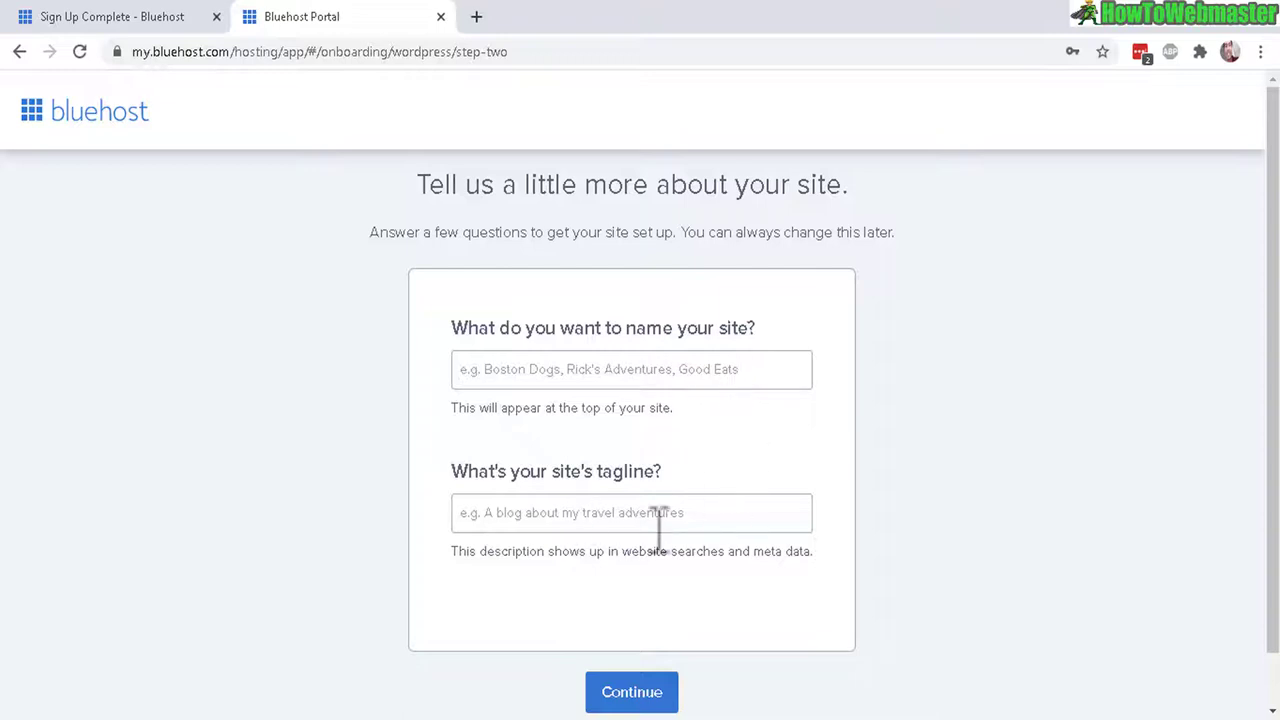
# Step: Name the site "Name of My Website" with the tagline "My Site Tag Line" and continue
pyautogui.write('Name of My Website')
pyautogui.press('Tab')
pyautogui.write('My Site Tag Line')
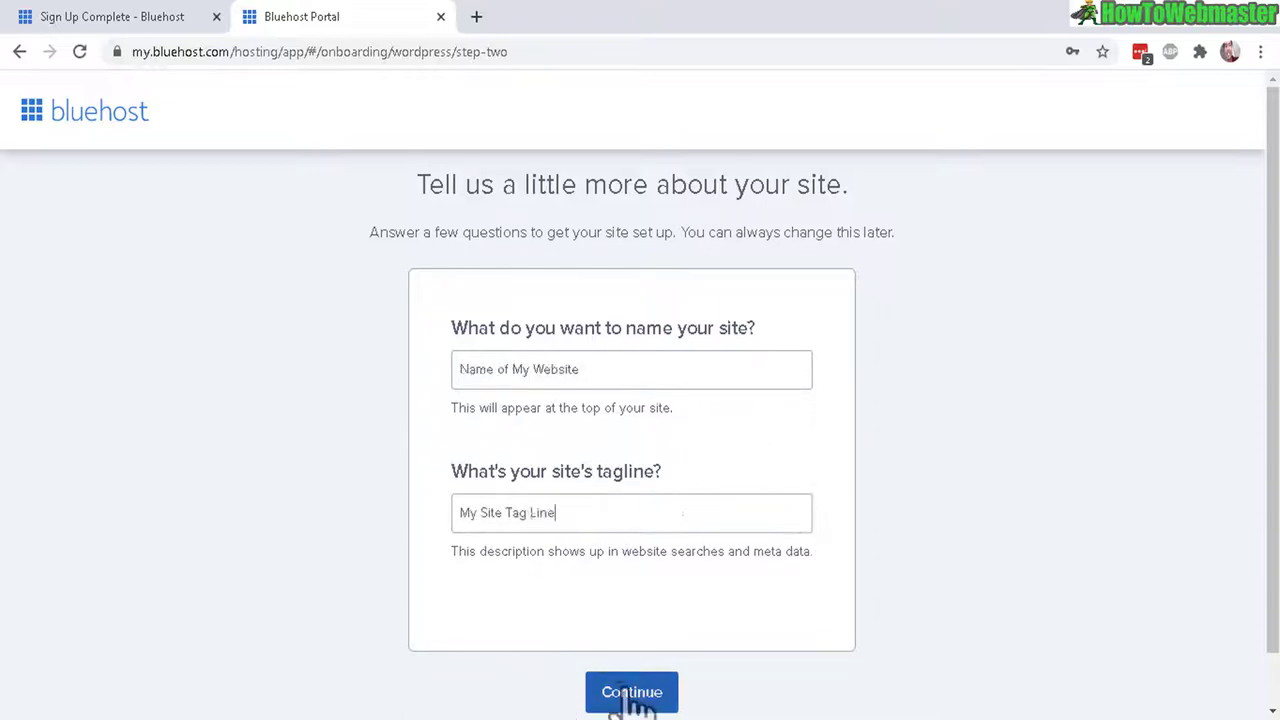
pyautogui.click(632, 695)
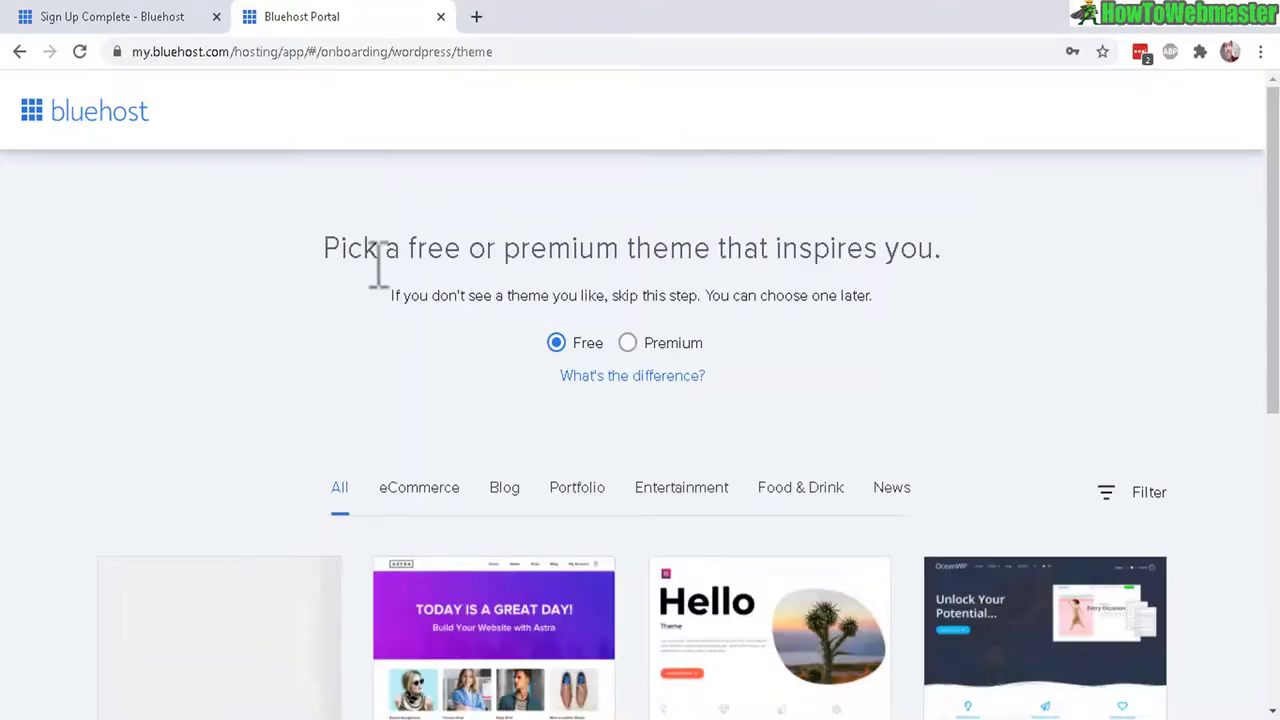
# Step: Examine the first page of free themes across all categories, dismissing the tip about filtering results
pyautogui.moveTo(464, 258); pyautogui.dragTo(897, 270)
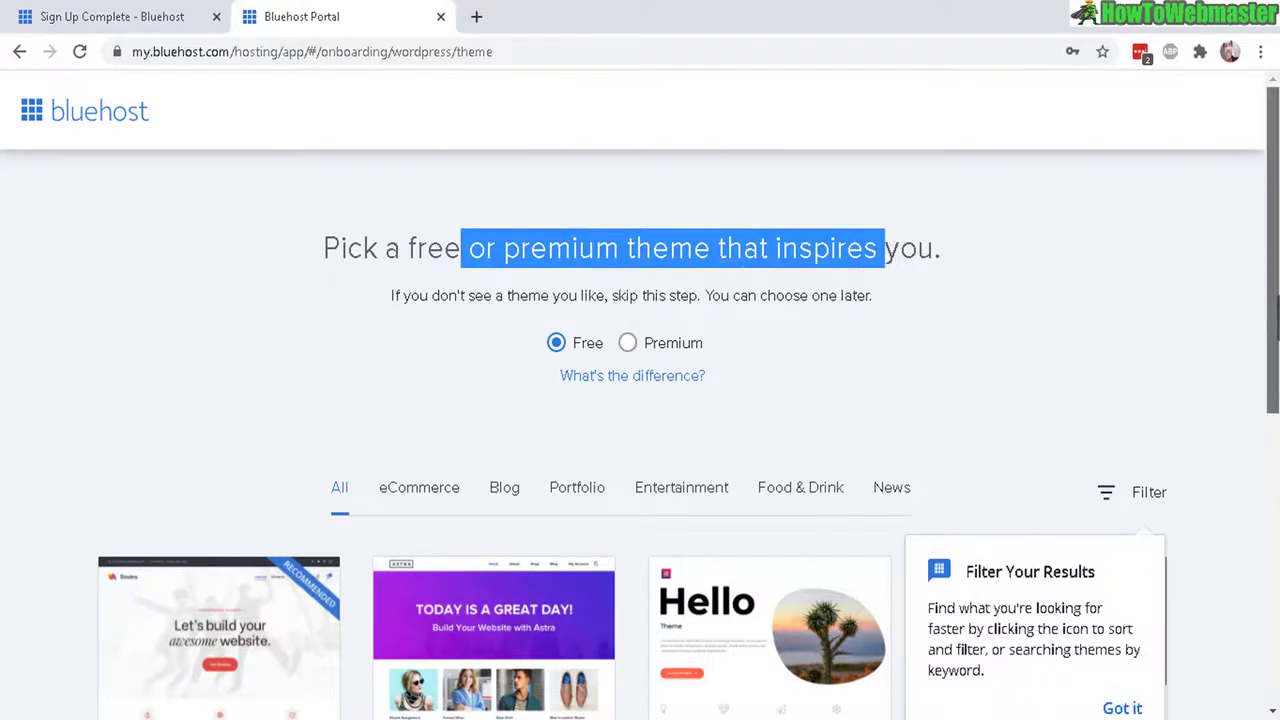
pyautogui.scroll(-3, 497, 305)
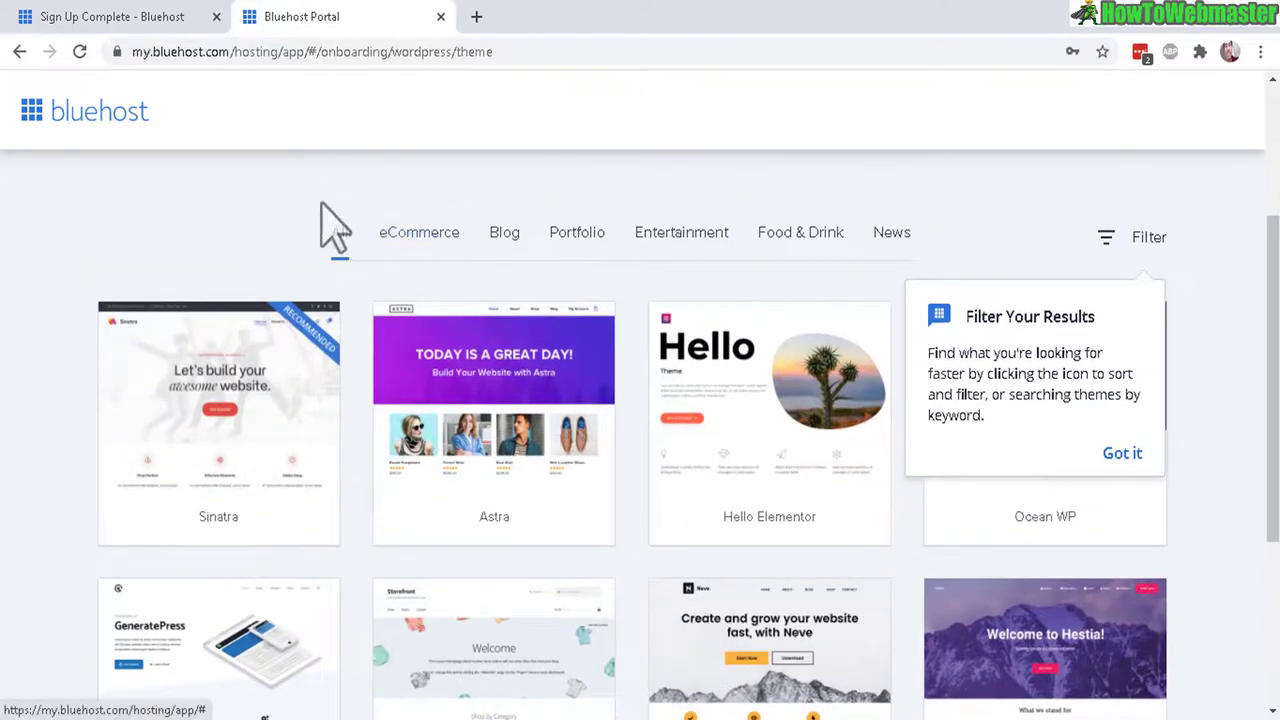
pyautogui.click(1122, 453)
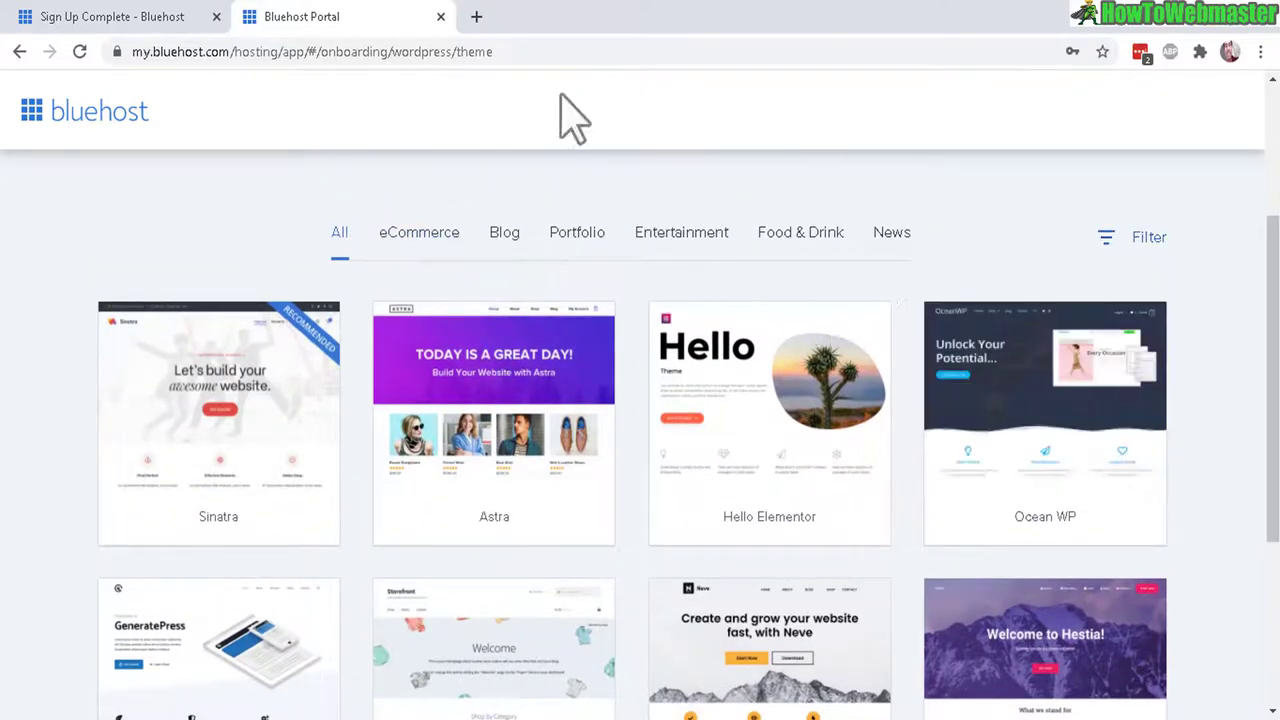
pyautogui.click(397, 59)
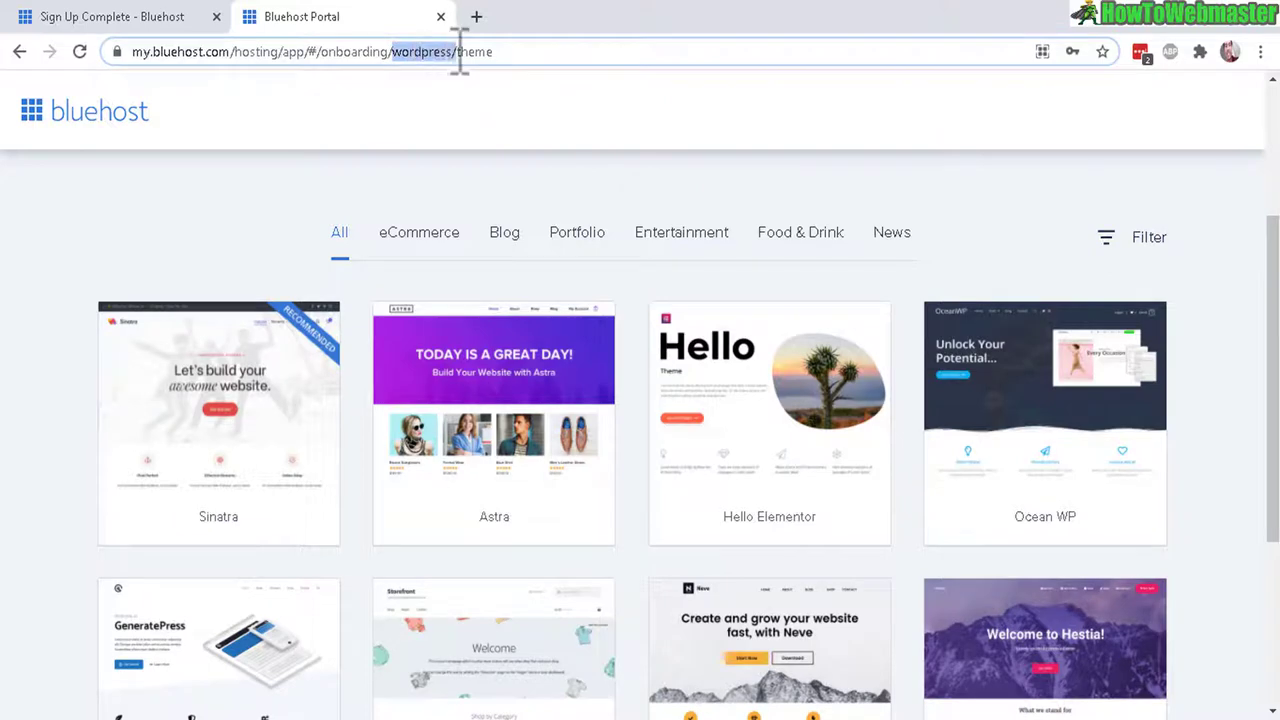
pyautogui.press('Right')
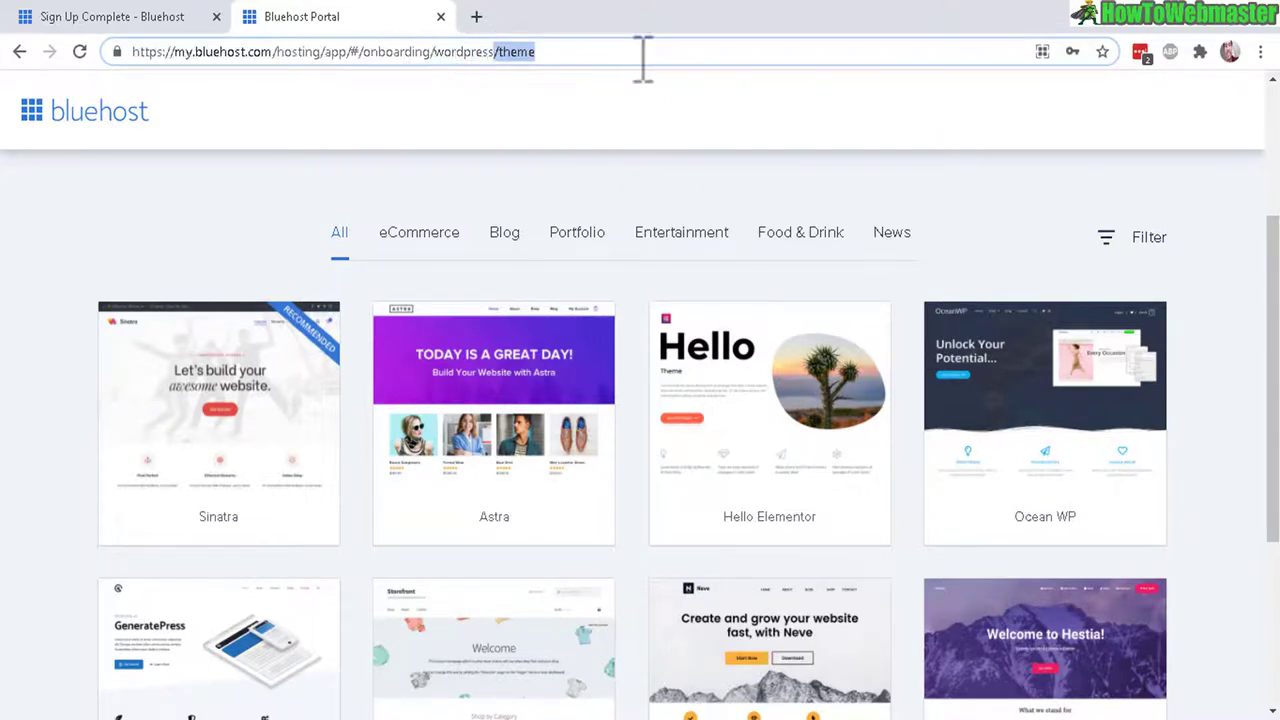
pyautogui.scroll(-3, 790, 240)
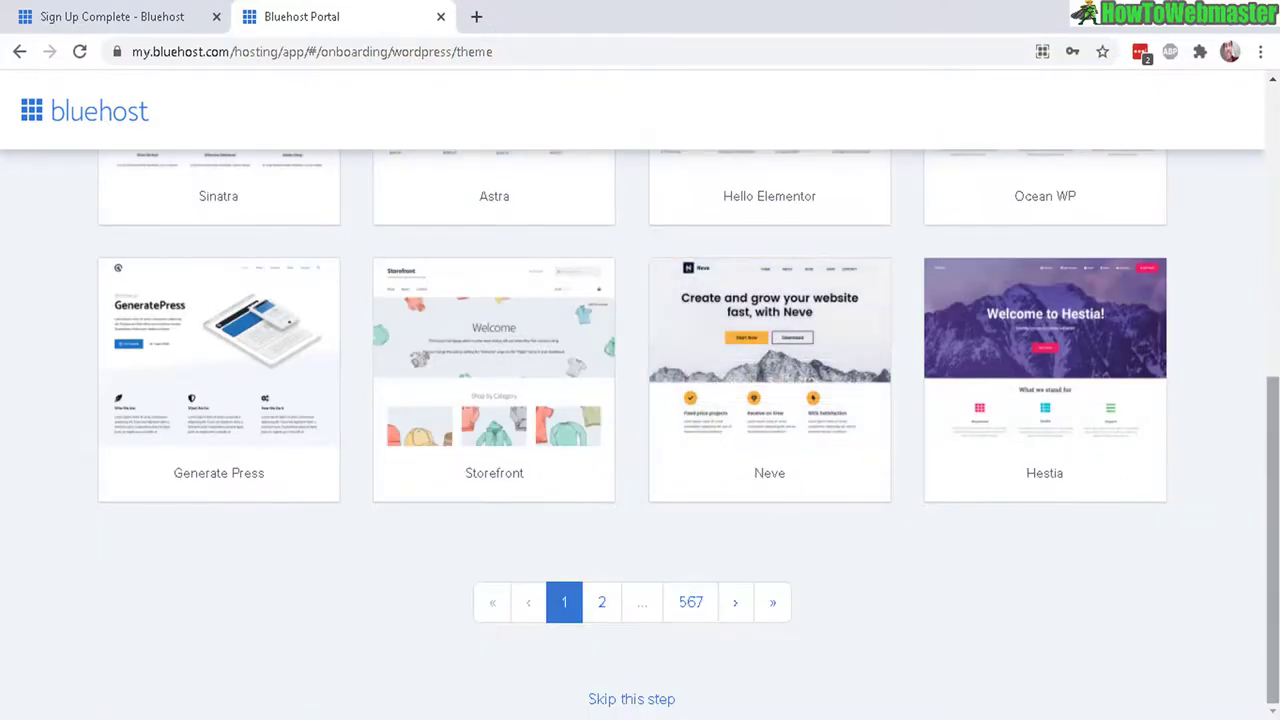
pyautogui.scroll(3, 871, 337)
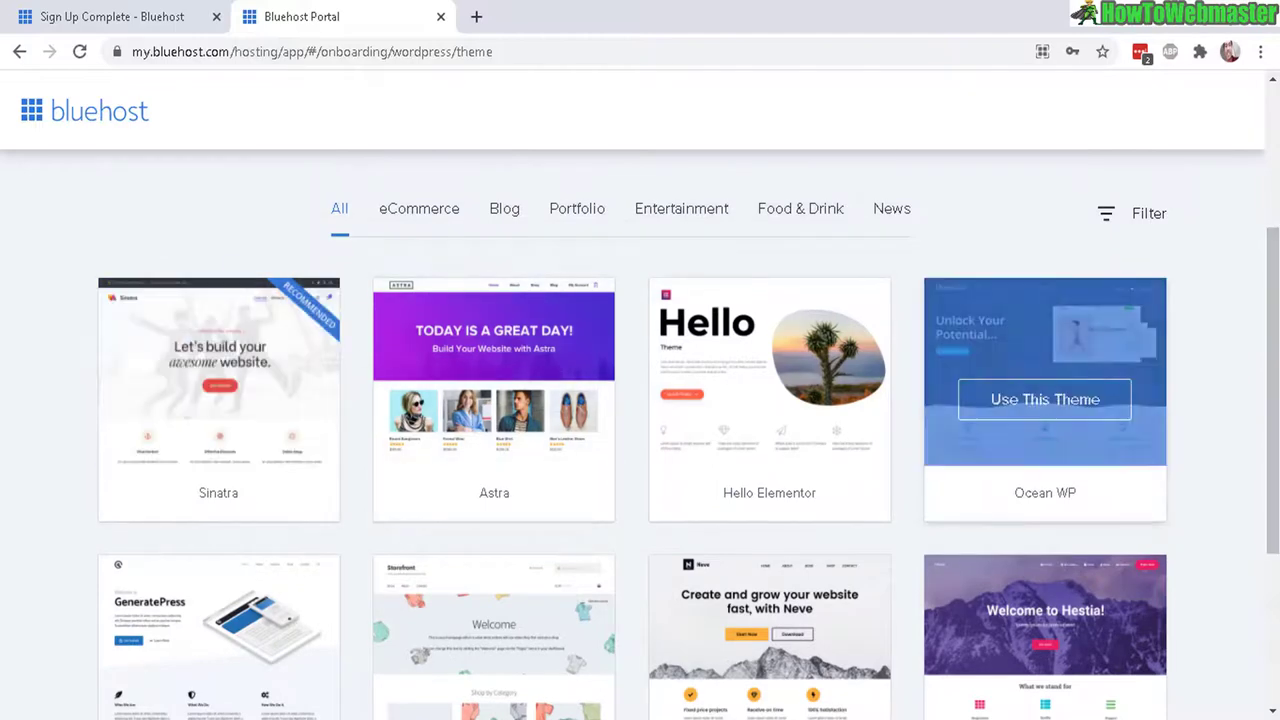
pyautogui.scroll(2, 625, 295)
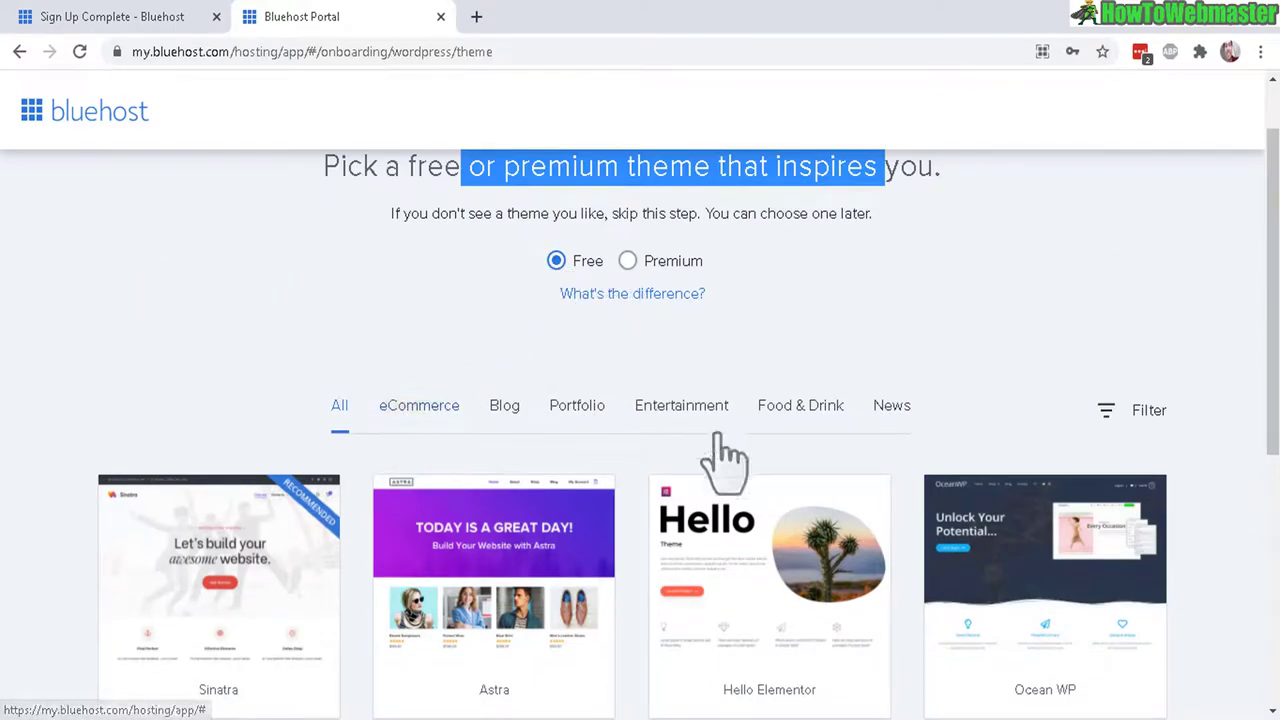
# Step: Choose the free Ashe theme from the second page of the Blog category and let WordPress install
pyautogui.click(506, 408)
pyautogui.scroll(-10, 563, 600)
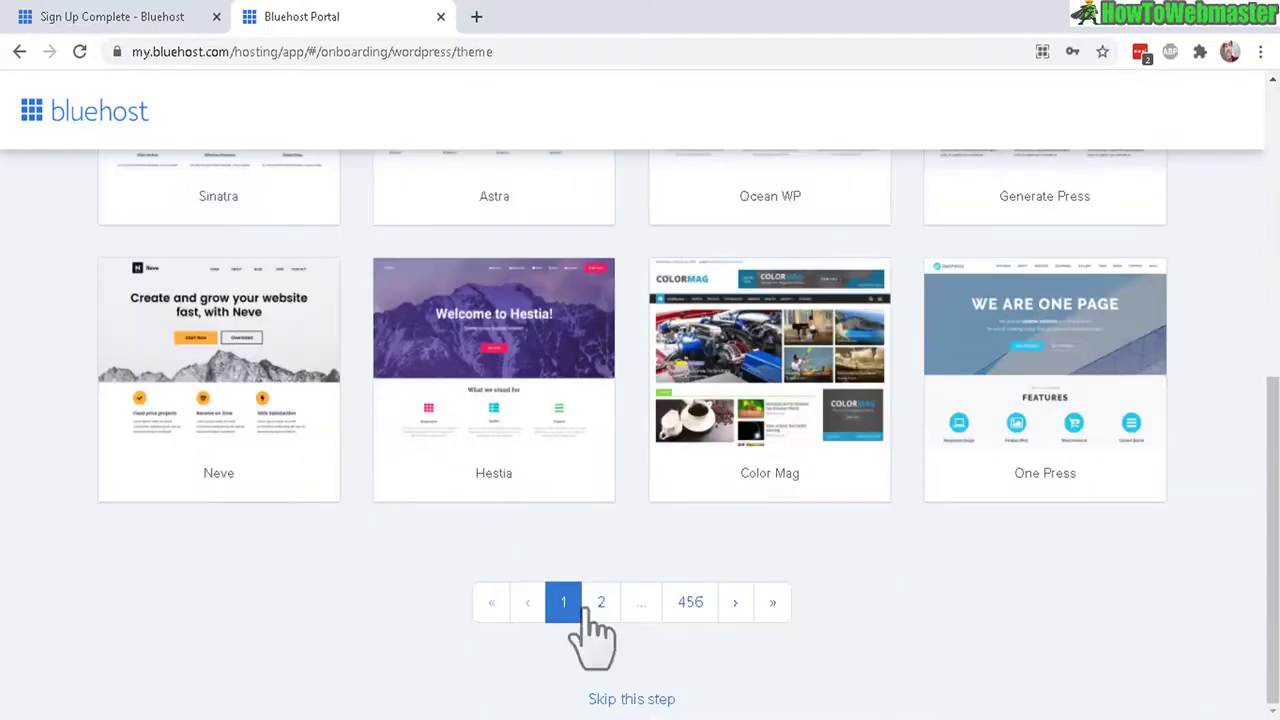
pyautogui.click(600, 603)
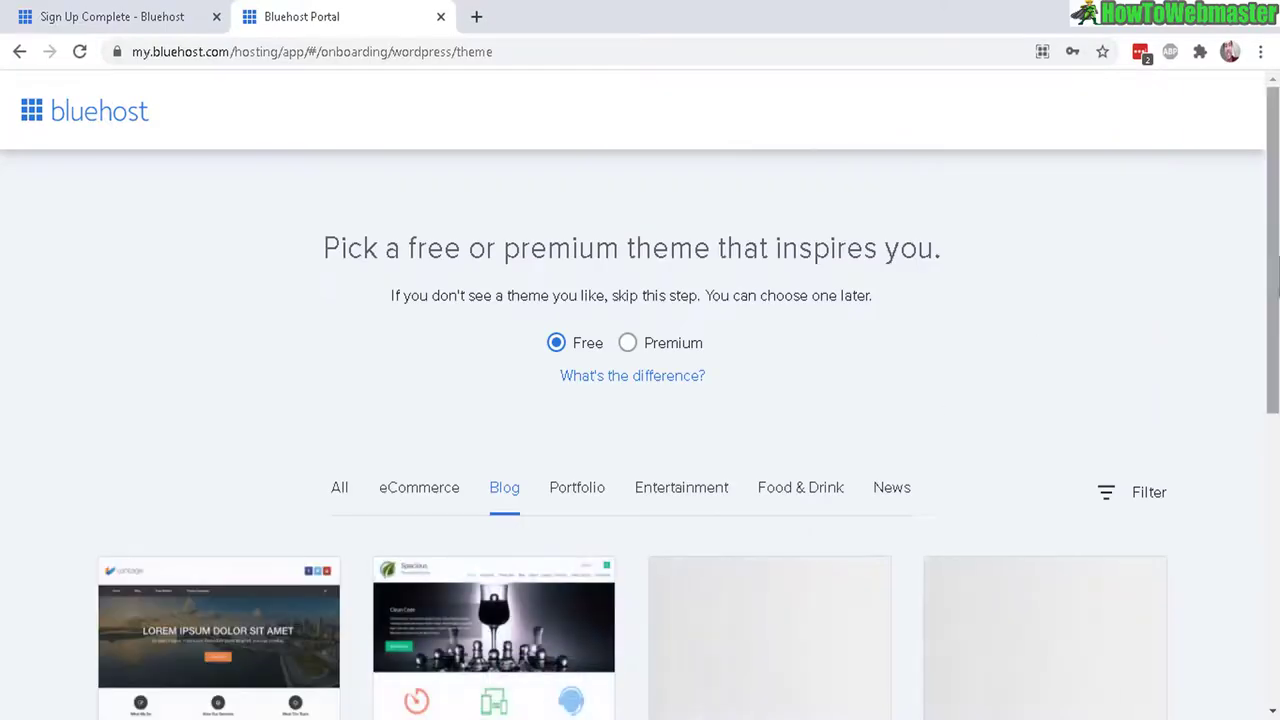
pyautogui.scroll(-10, 1034, 360)
pyautogui.scroll(2, 1085, 390)
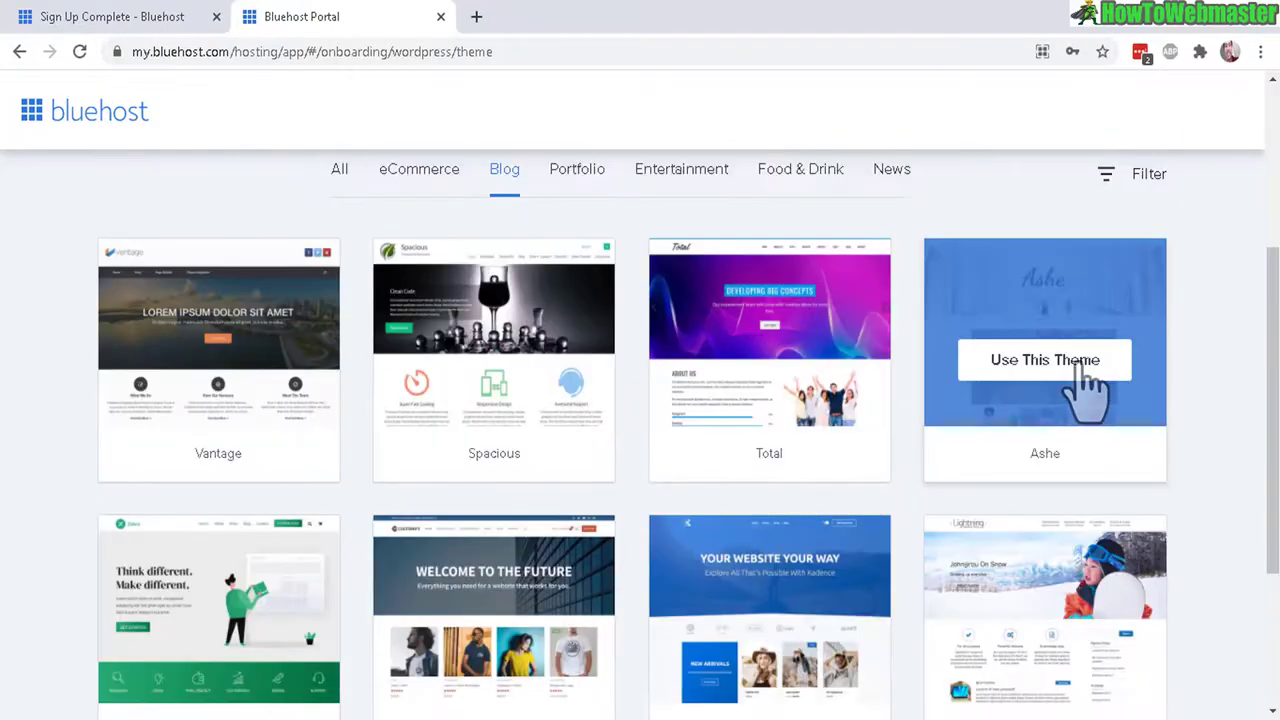
pyautogui.click(1085, 380)
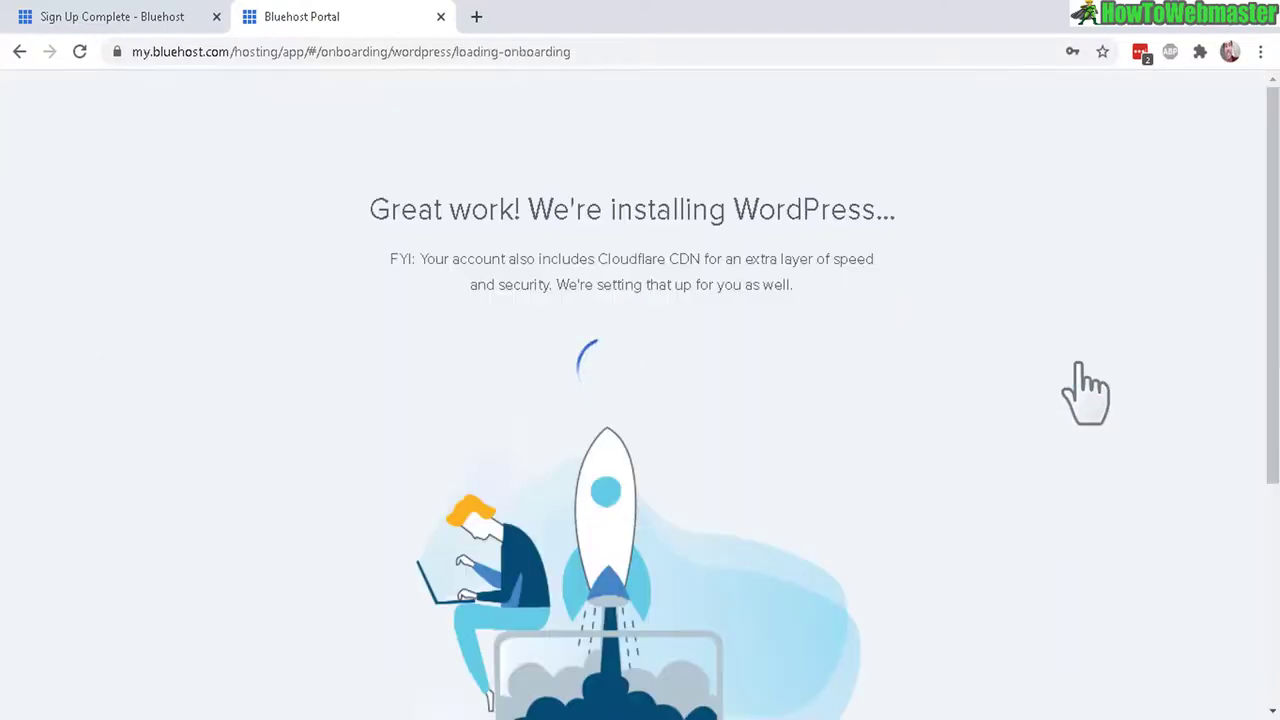
pyautogui.moveTo(530, 205); pyautogui.dragTo(884, 216)
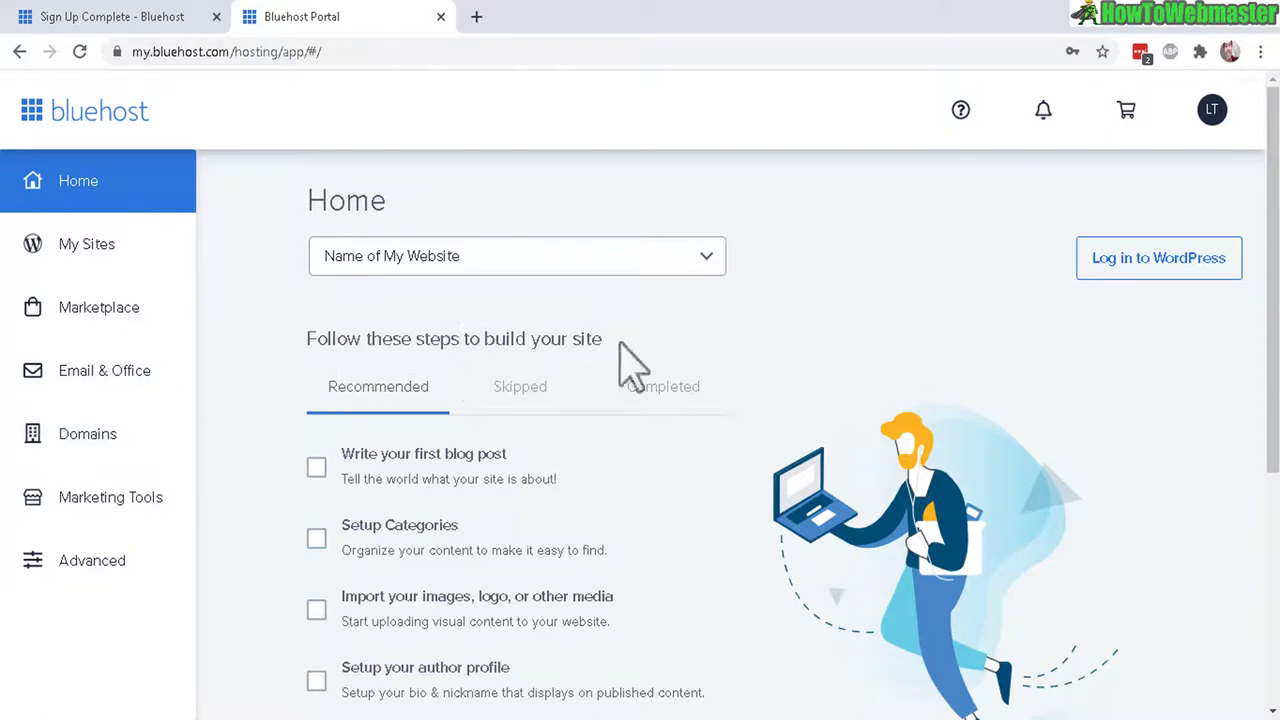
# Step: Review the recommended site-building steps on the hosting home page and log in to WordPress
pyautogui.scroll(-2, 337, 320)
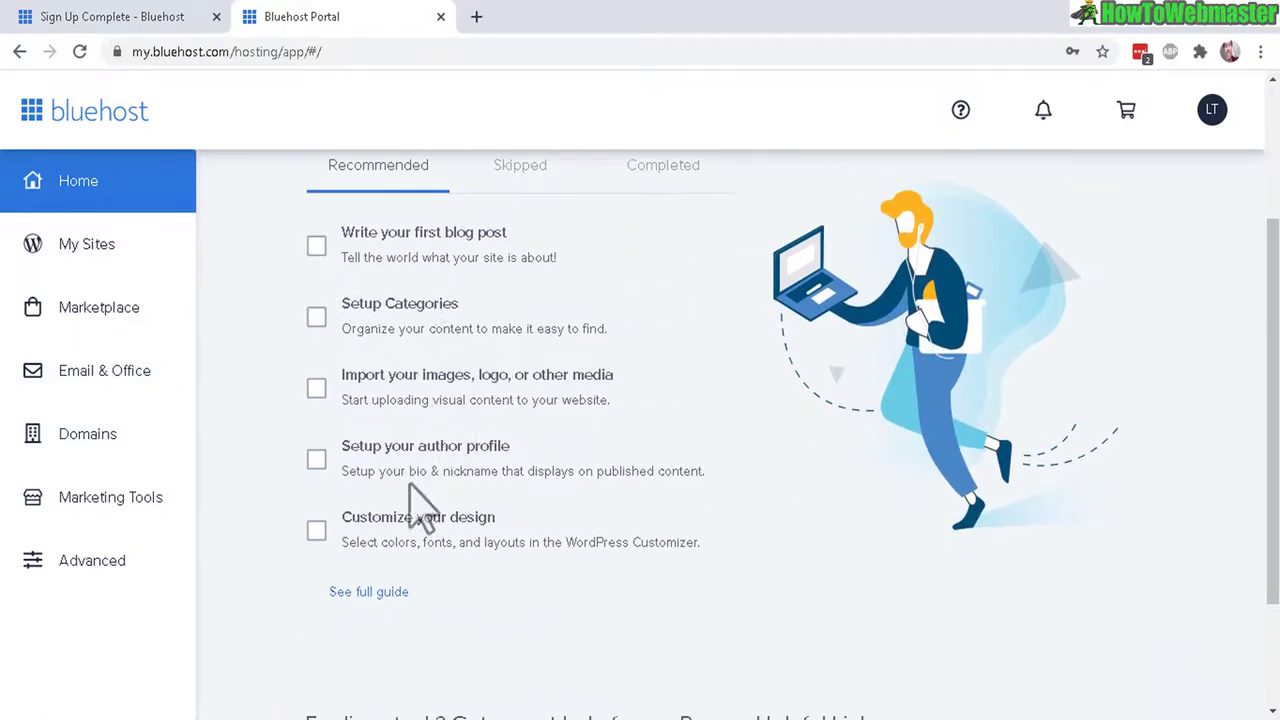
pyautogui.scroll(2, 858, 505)
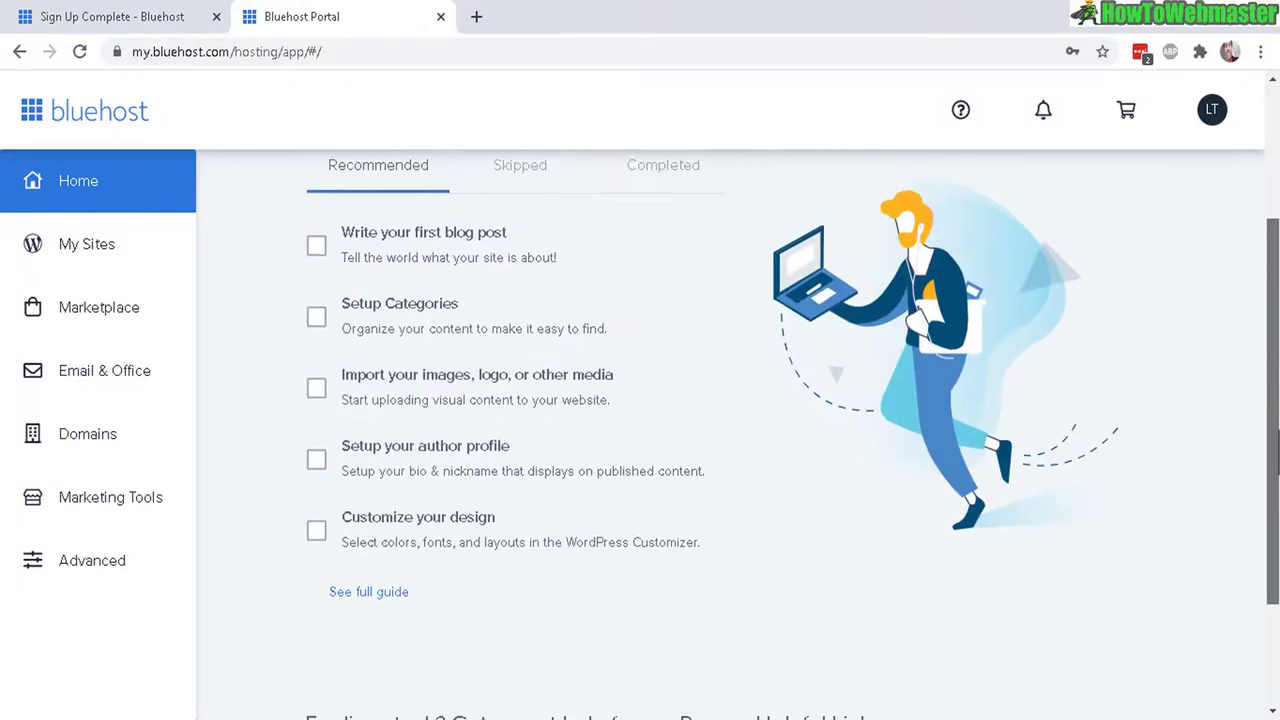
pyautogui.scroll(-1, 860, 320)
pyautogui.scroll(2, 1085, 255)
pyautogui.scroll(1, 1272, 300)
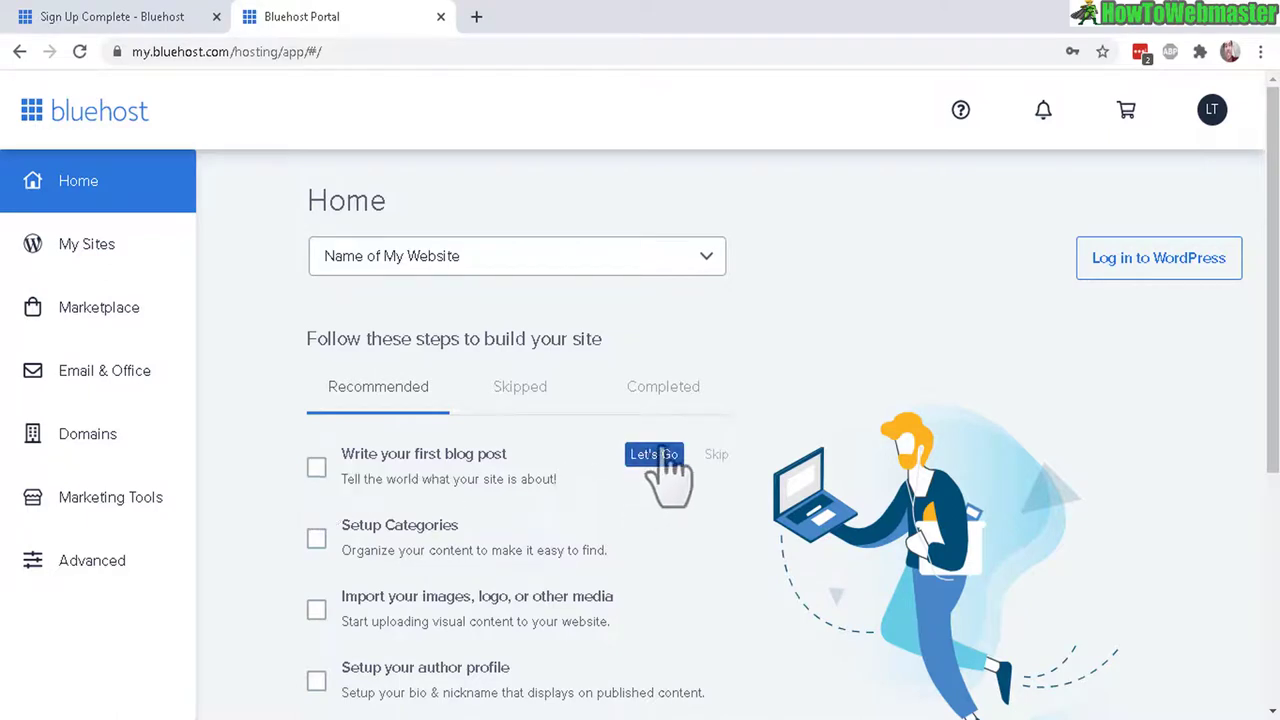
pyautogui.click(1160, 258)
pyautogui.click(1160, 262)
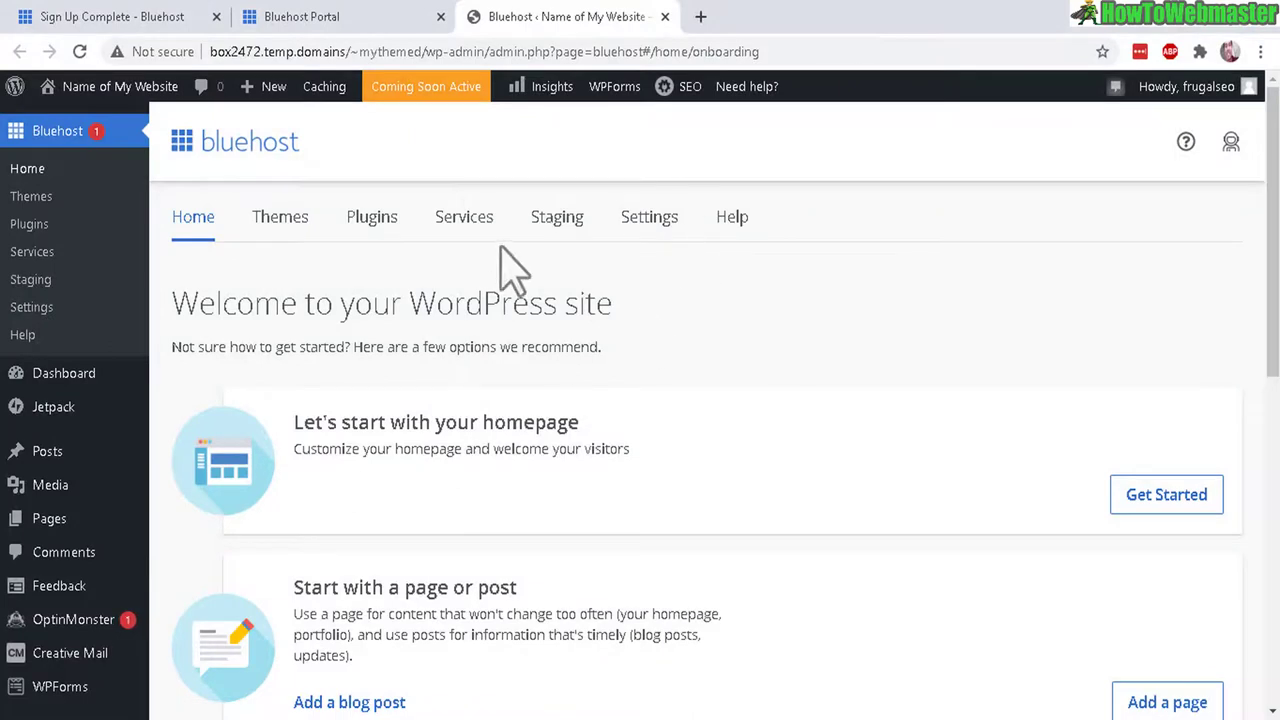
# Step: Open the live site from the WordPress dashboard in a new tab and look through its home page
pyautogui.moveTo(84, 90)
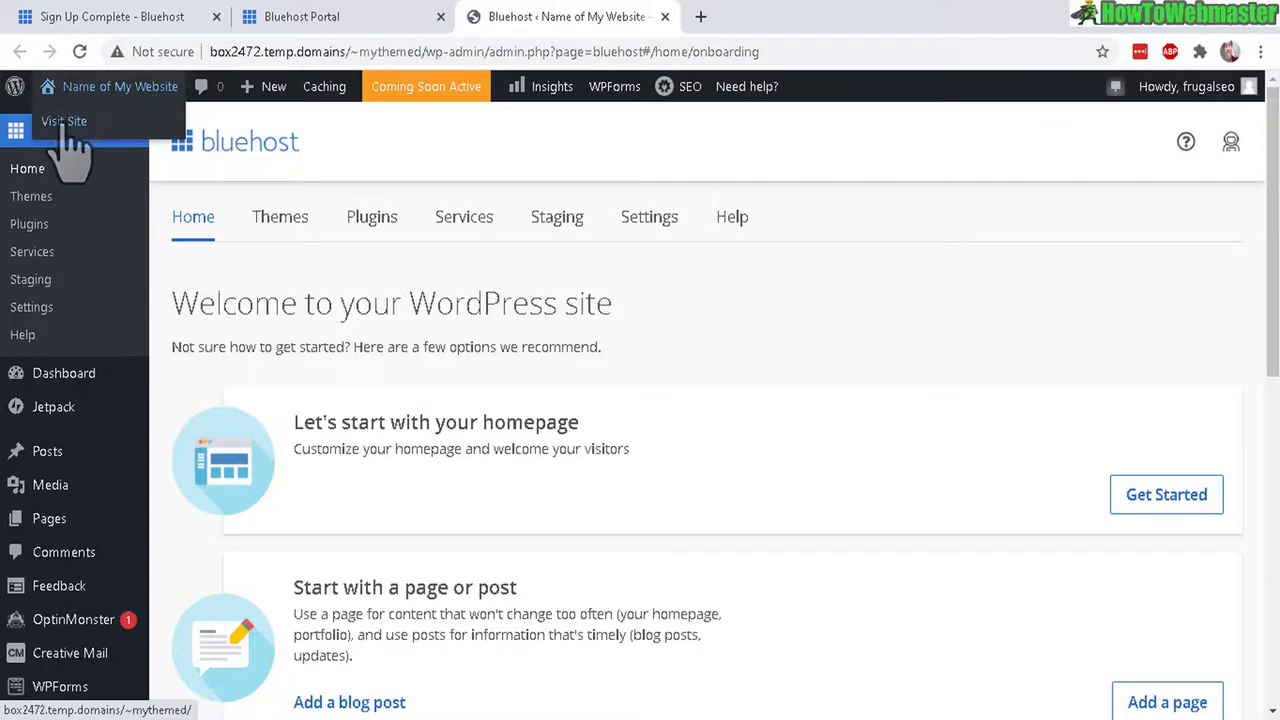
pyautogui.rightClick(72, 125)
pyautogui.click(100, 137)
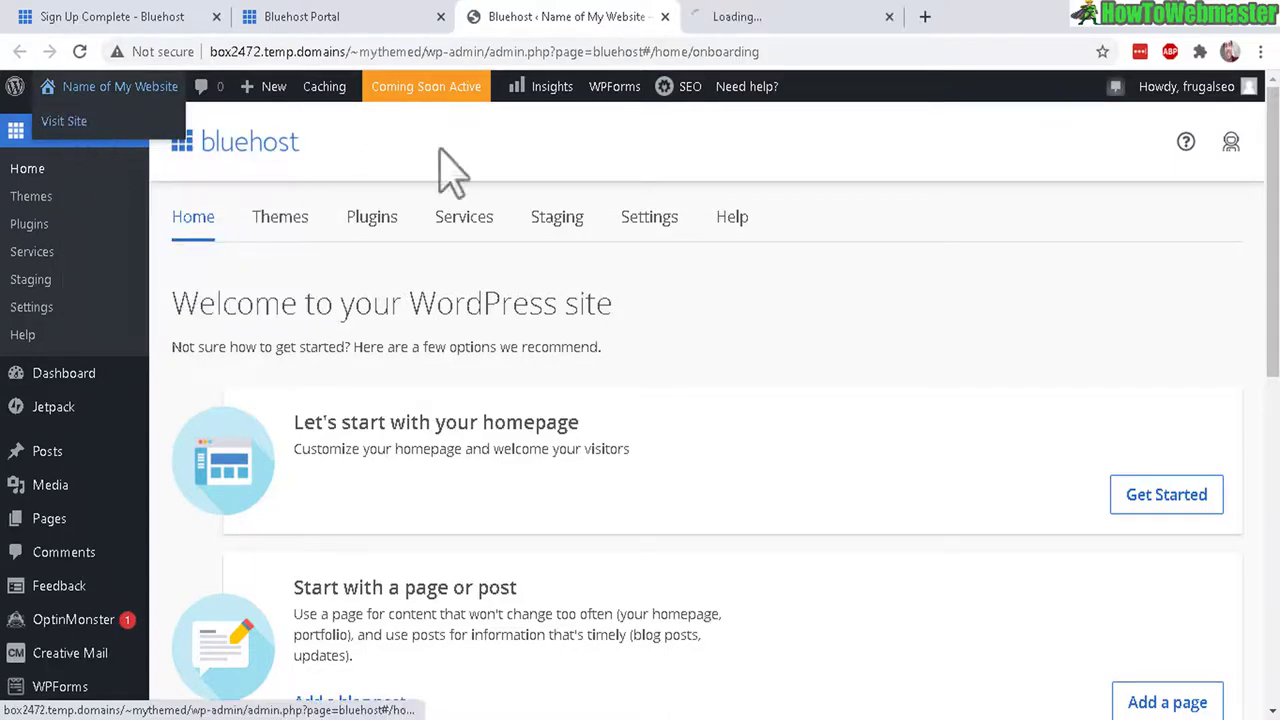
pyautogui.click(797, 16)
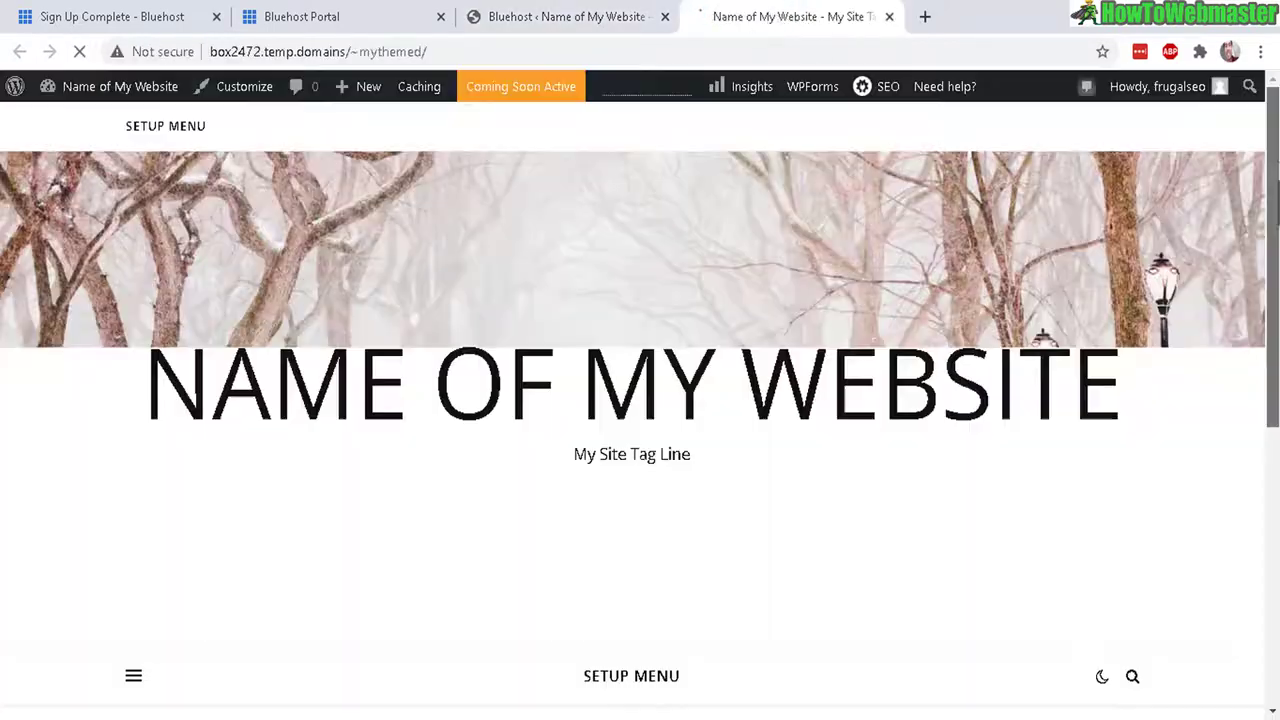
pyautogui.scroll(-5, 640, 400)
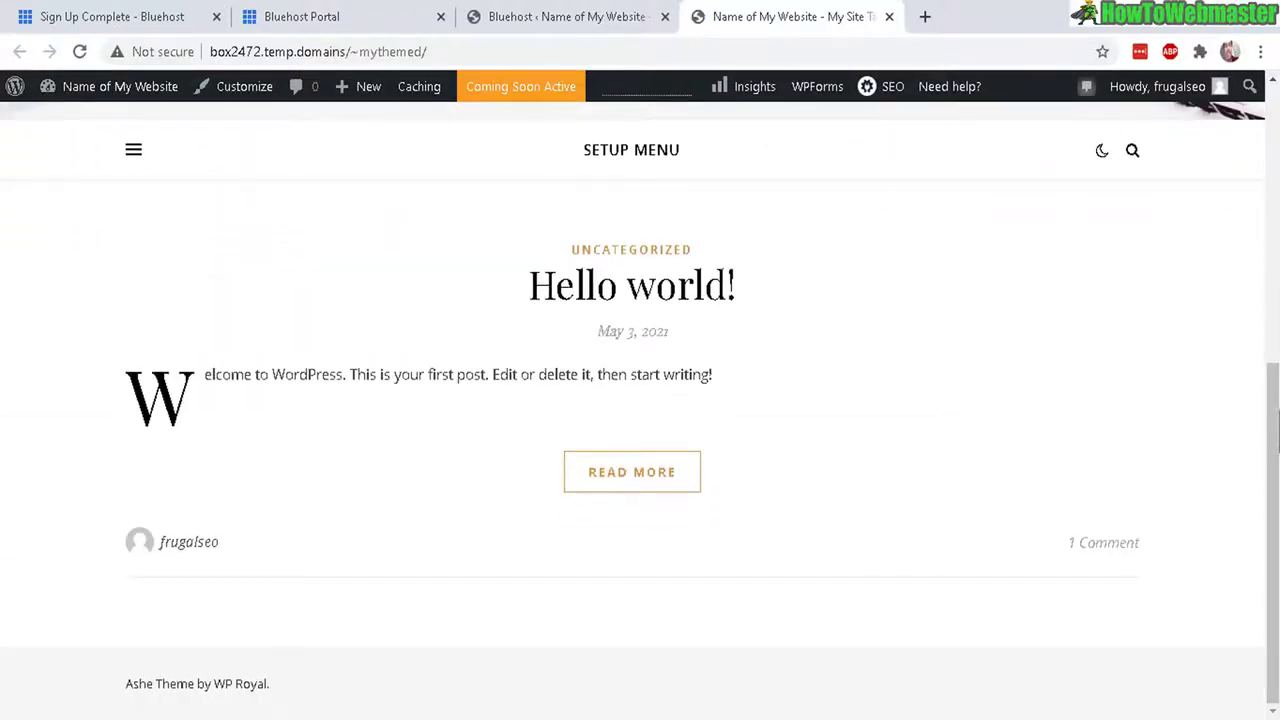
pyautogui.scroll(5, 1270, 320)
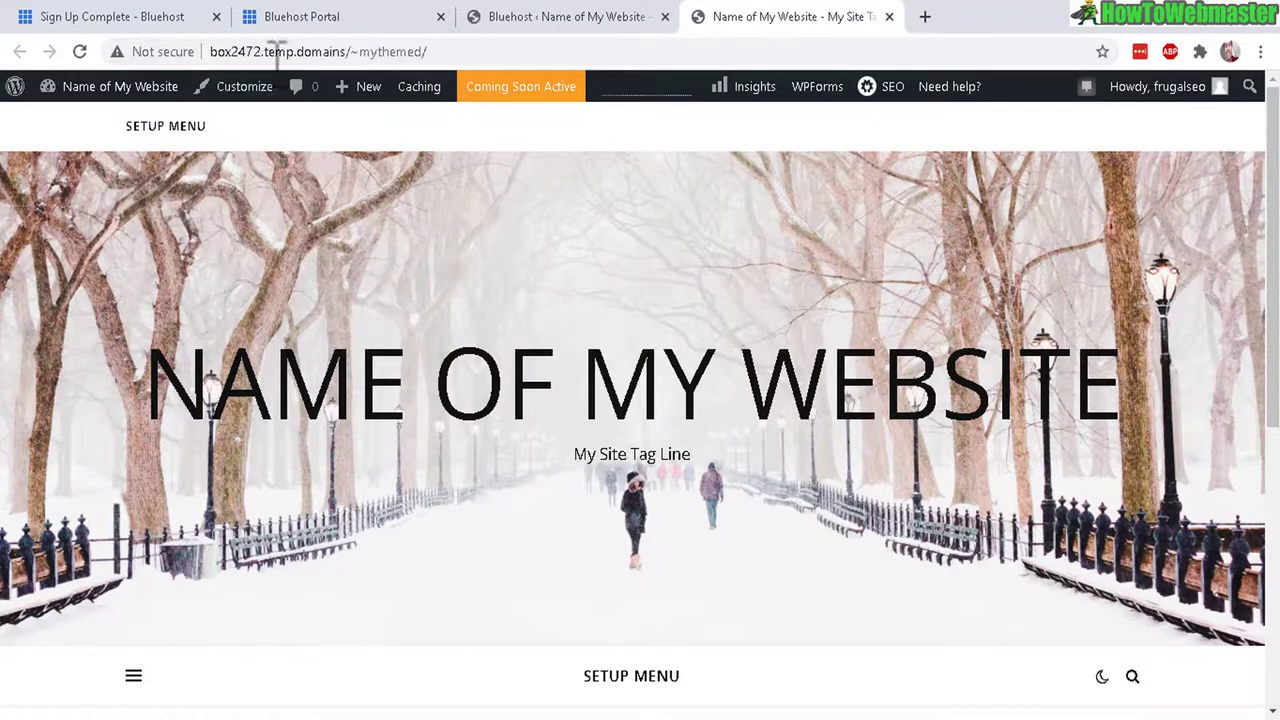
# Step: Check the site's temporary address, and view mythemedemos.com in a new tab to examine its public page
pyautogui.moveTo(264, 51); pyautogui.dragTo(358, 51)
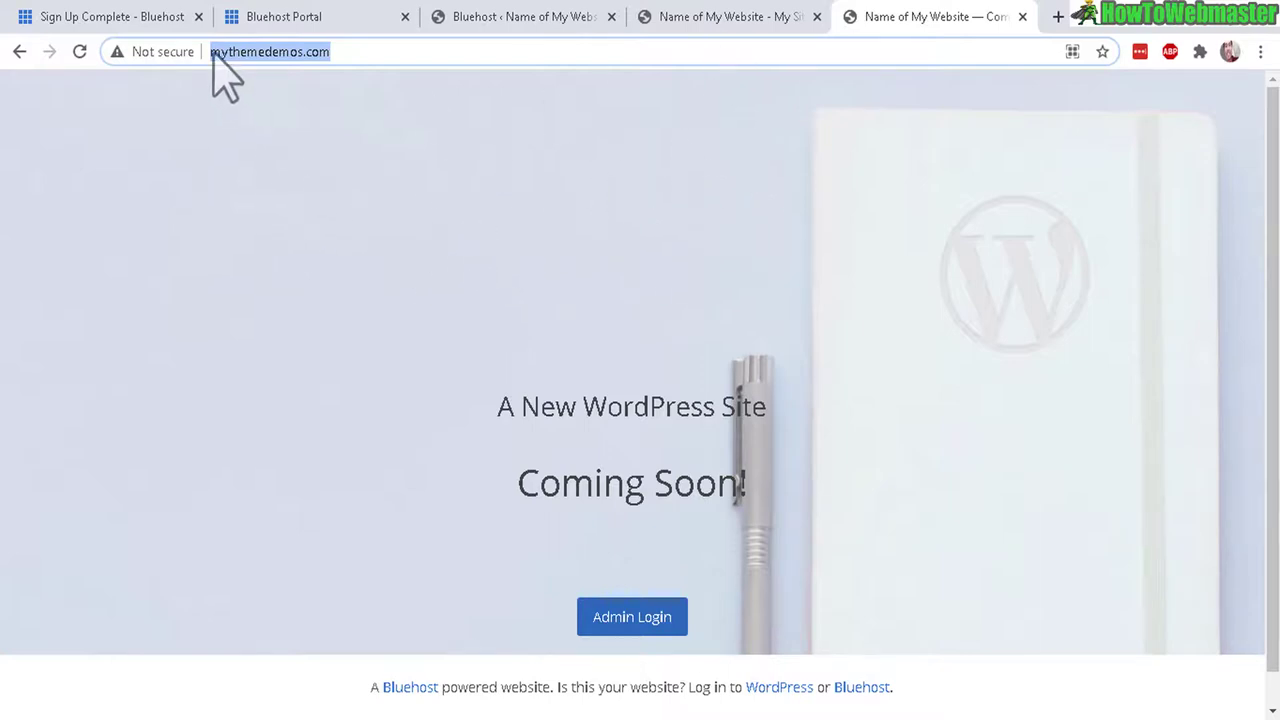
pyautogui.moveTo(540, 484); pyautogui.dragTo(920, 548)
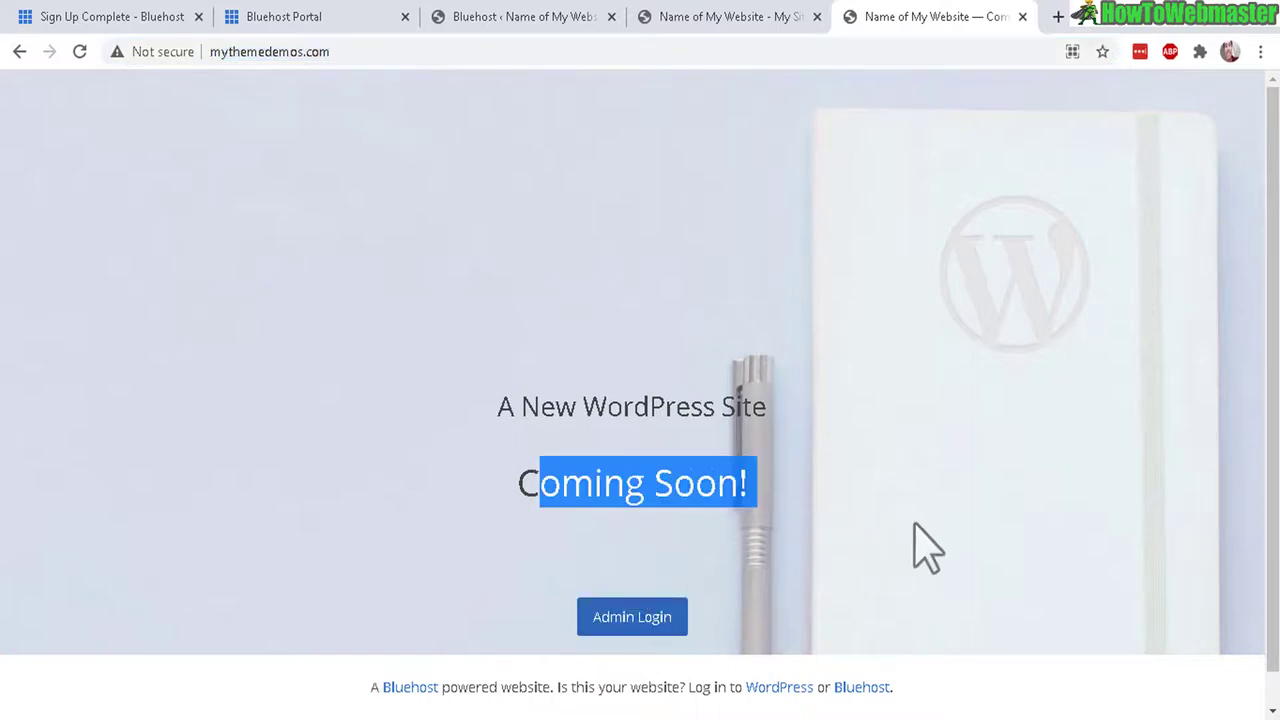
pyautogui.moveTo(522, 406); pyautogui.dragTo(877, 443)
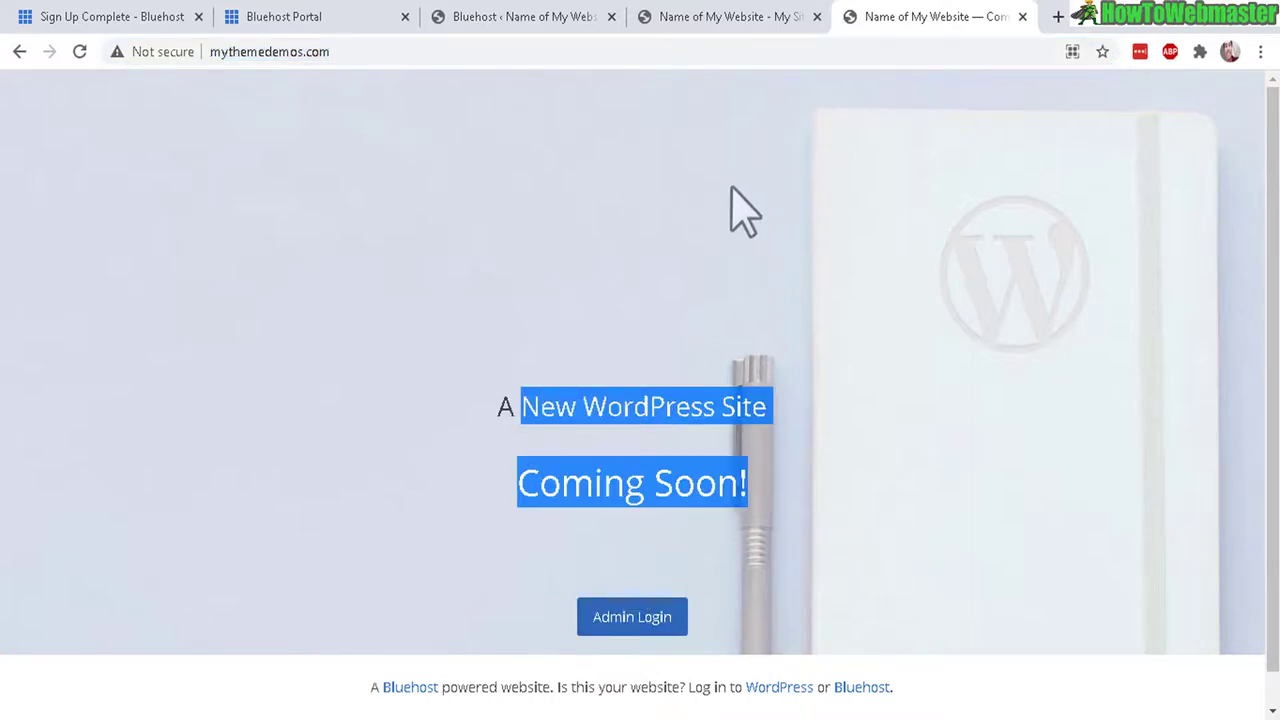
pyautogui.click(702, 22)
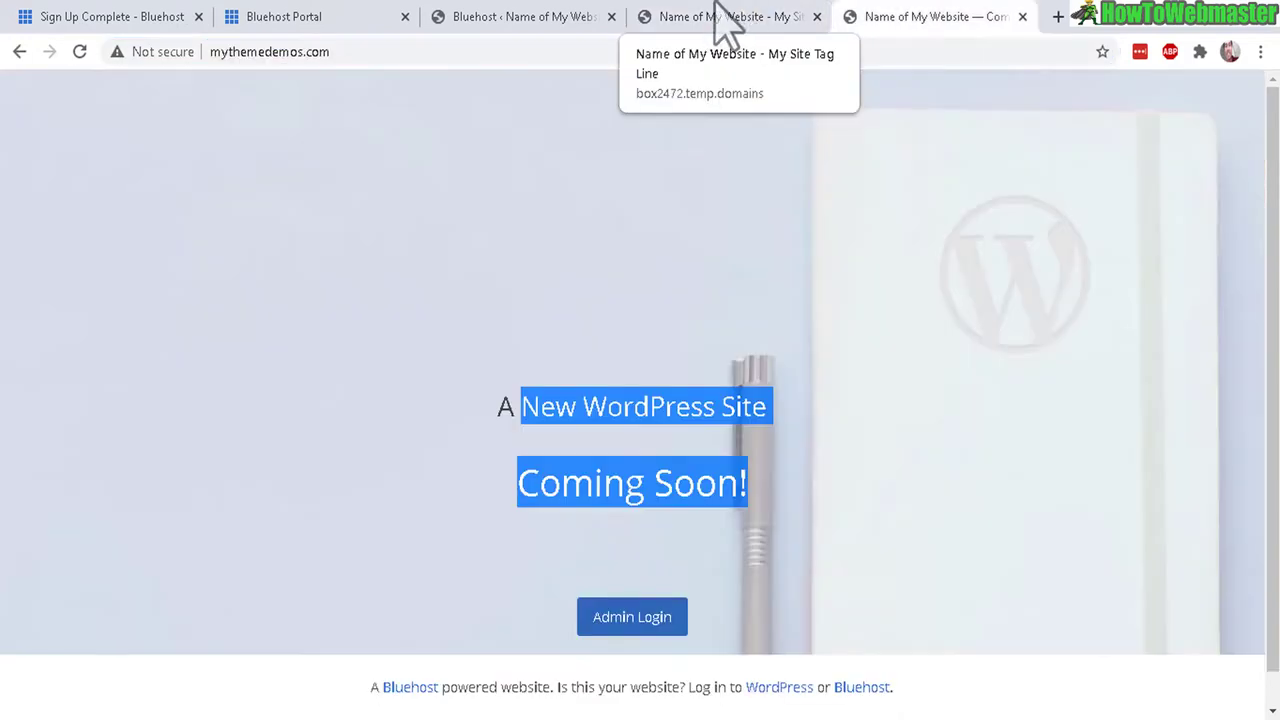
# Step: Revisit the live site with the temporary address, return to the Bluehost portal, and review its recommended site-building steps
pyautogui.click(702, 22)
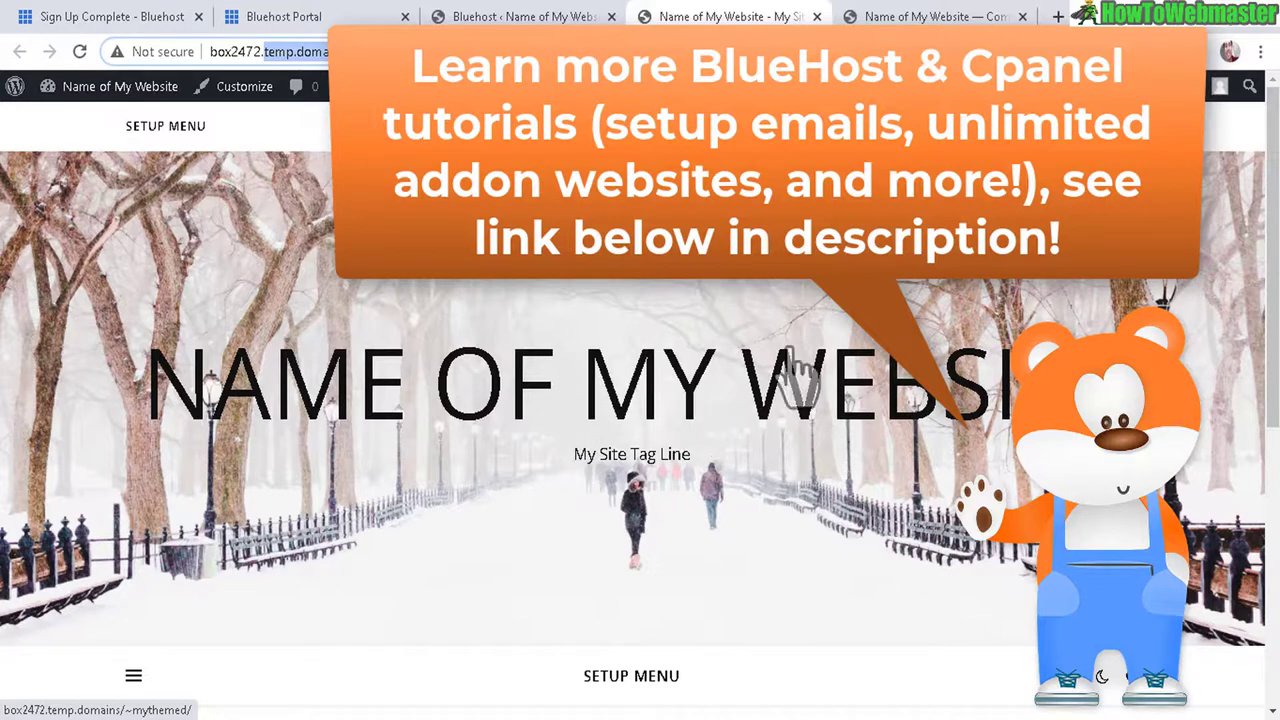
pyautogui.click(543, 16)
pyautogui.click(330, 16)
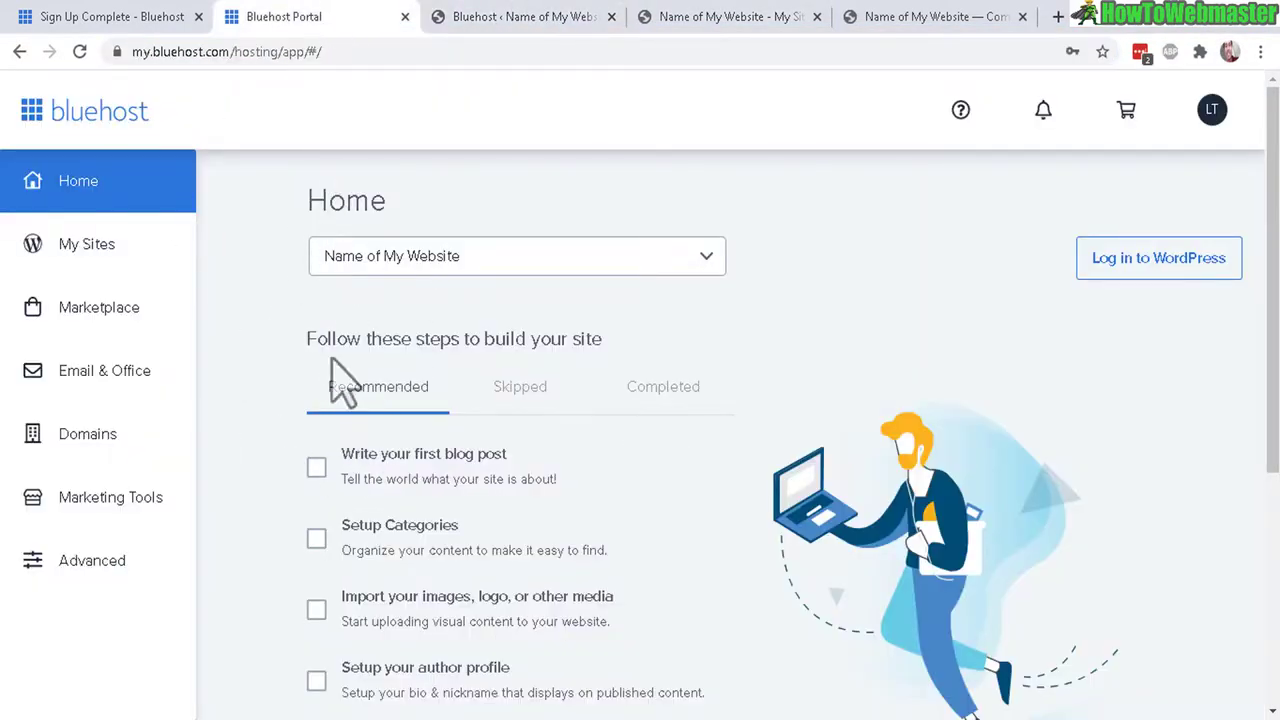
pyautogui.moveTo(620, 478)
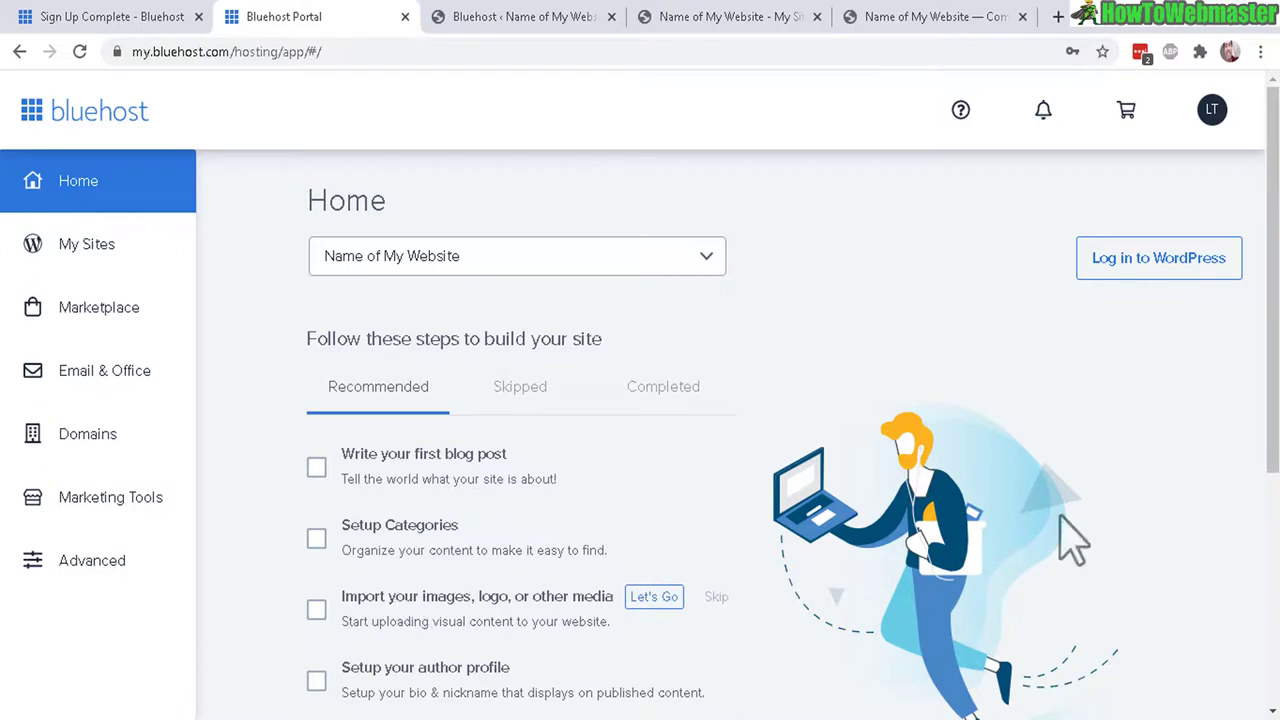
pyautogui.scroll(-3, 1272, 300)
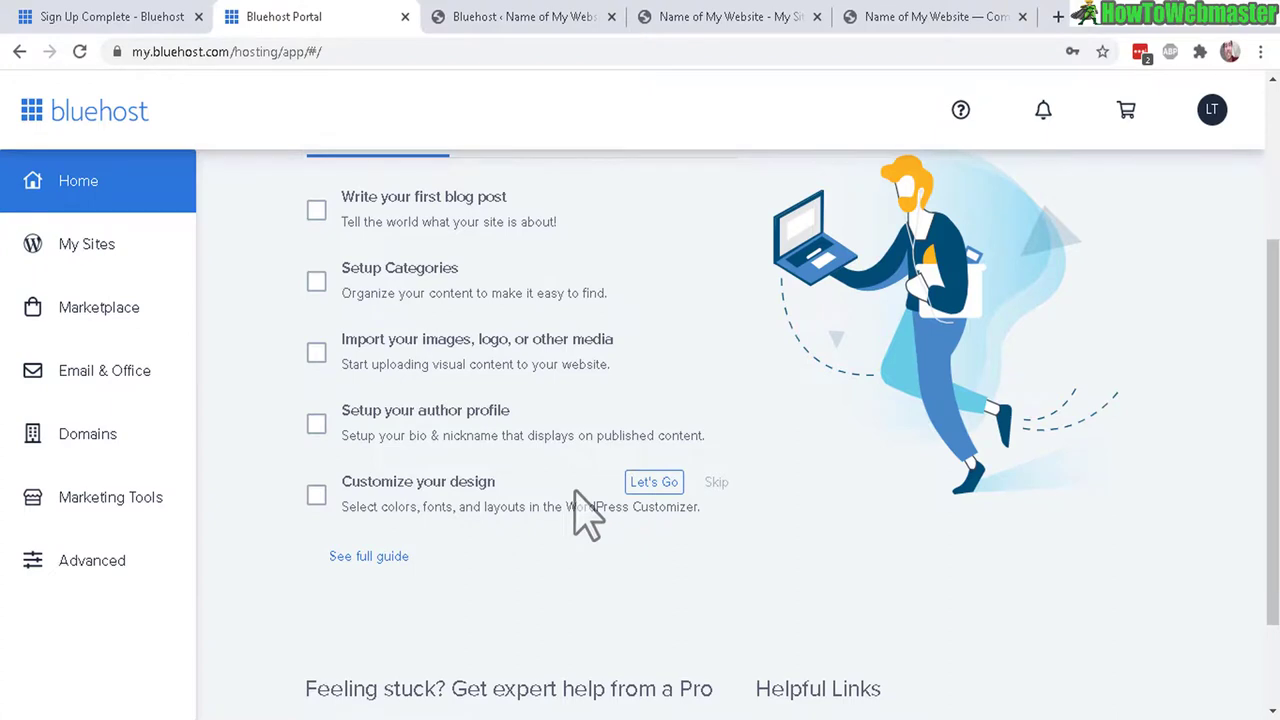
pyautogui.scroll(-1, 1272, 420)
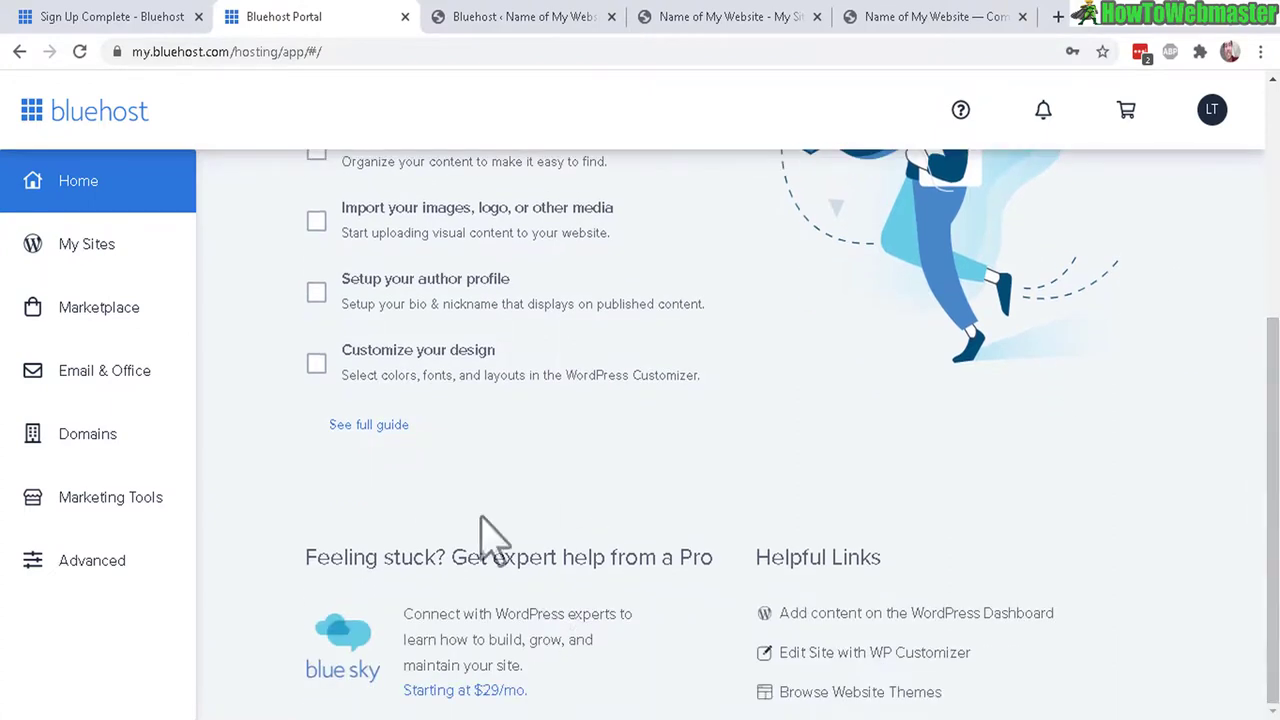
# Step: Open the full site-building guide from the recommended steps and look through its complete task list
pyautogui.scroll(2, 1272, 500)
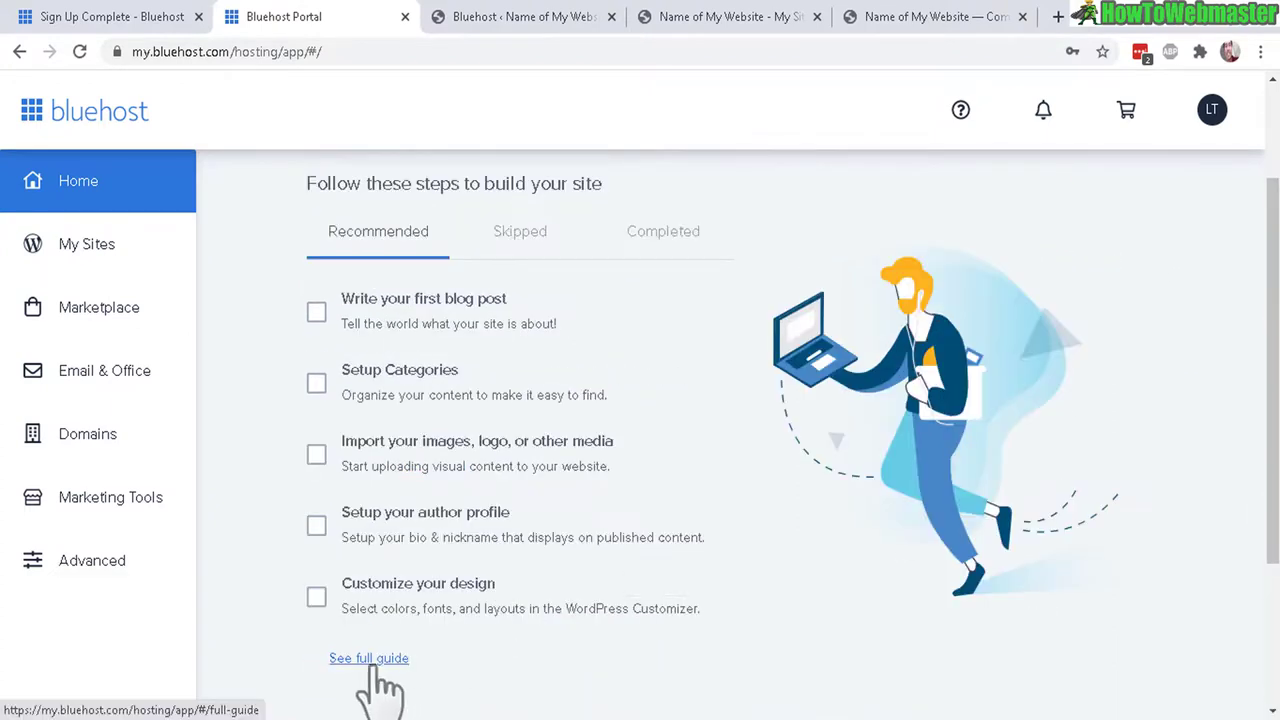
pyautogui.click(375, 660)
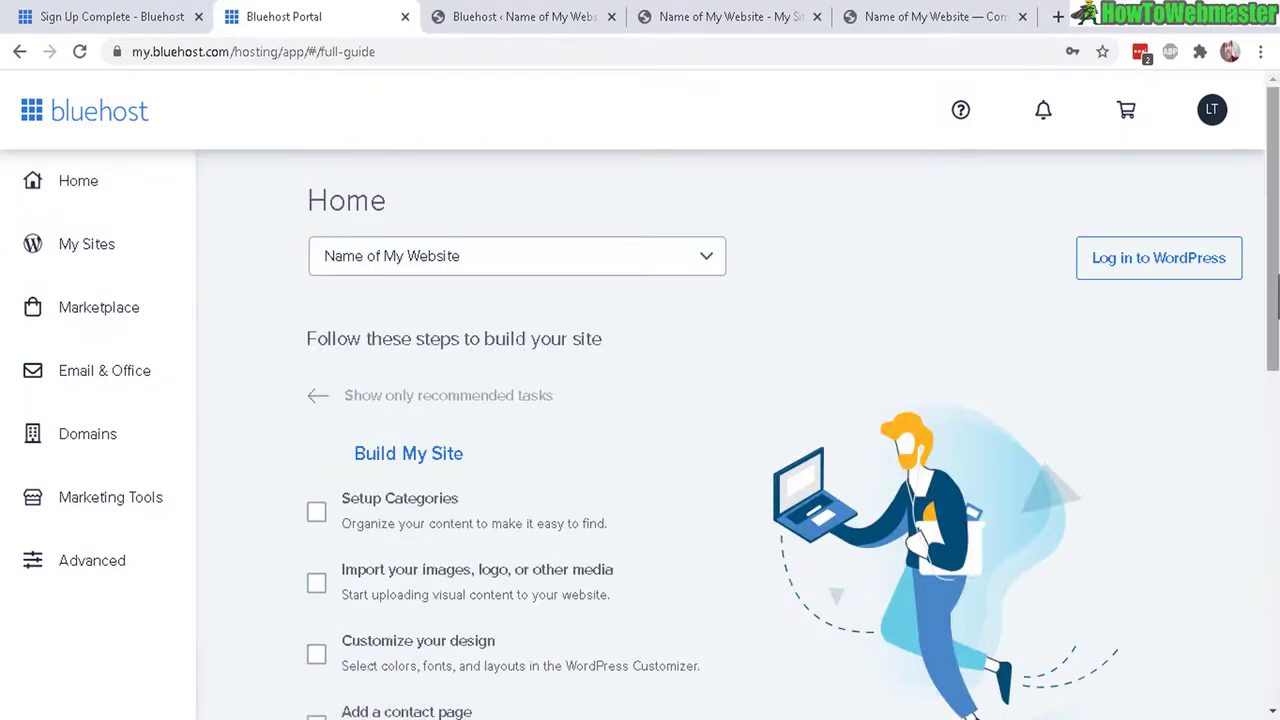
pyautogui.scroll(-5, 306, 409)
pyautogui.scroll(-2, 1272, 500)
pyautogui.scroll(7, 1103, 403)
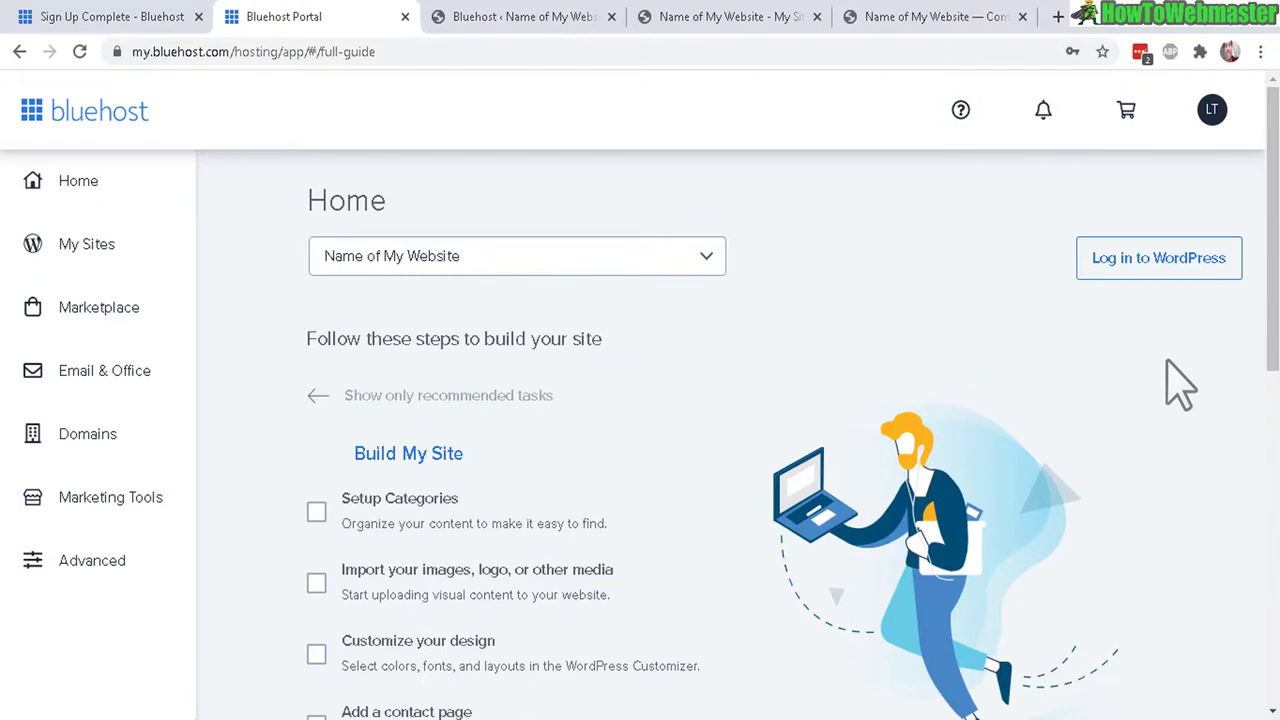